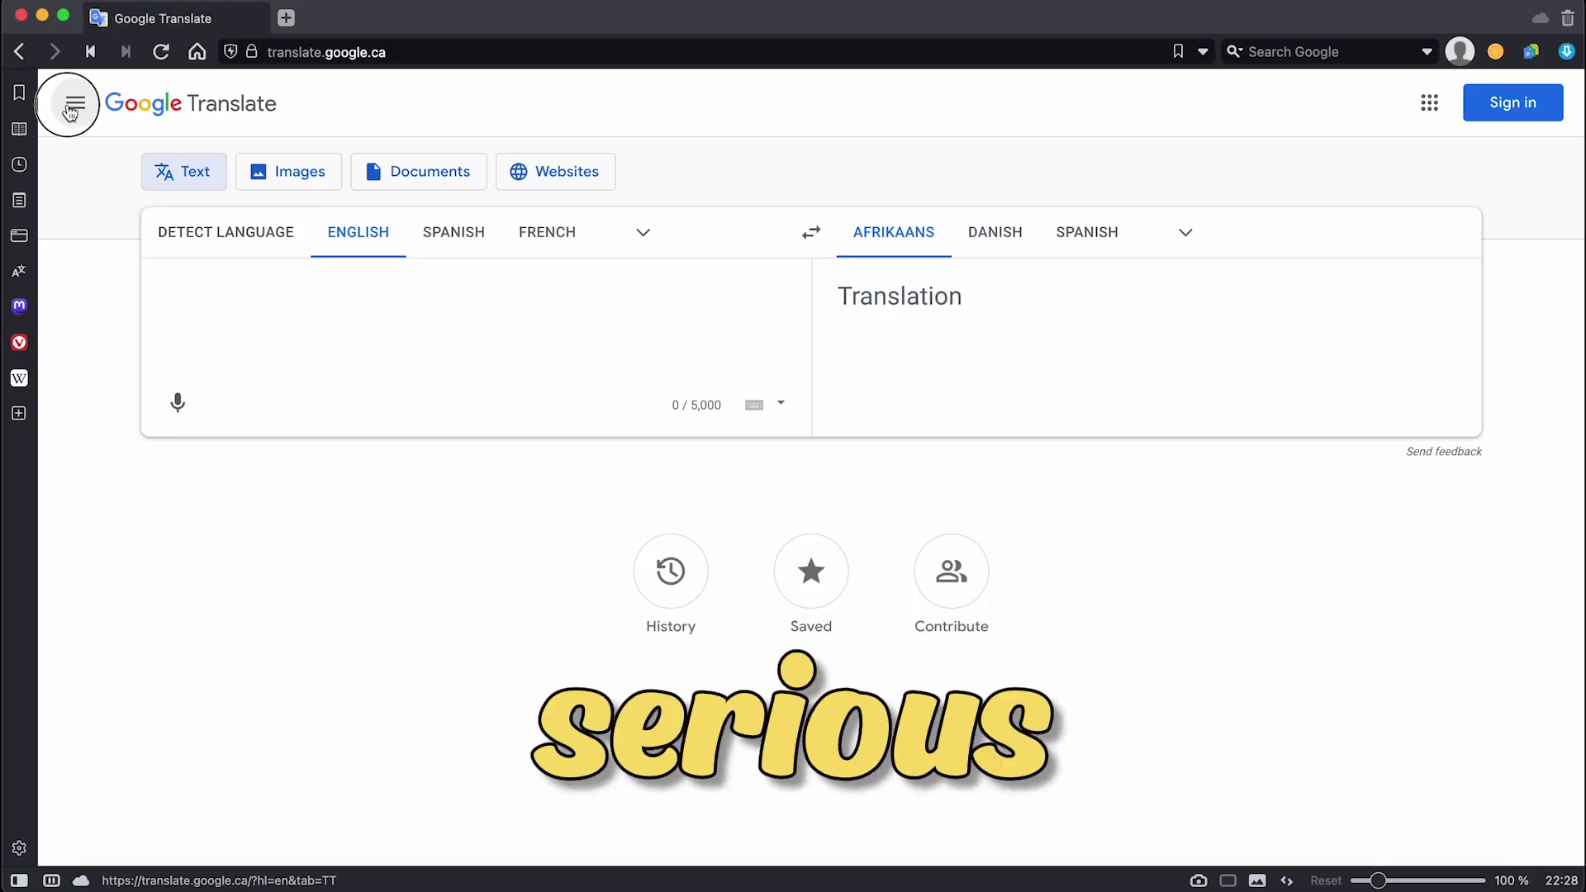
# Step: Set Google Translate to translate from English into Dutch
pyautogui.click(378, 247)
pyautogui.click(437, 525)
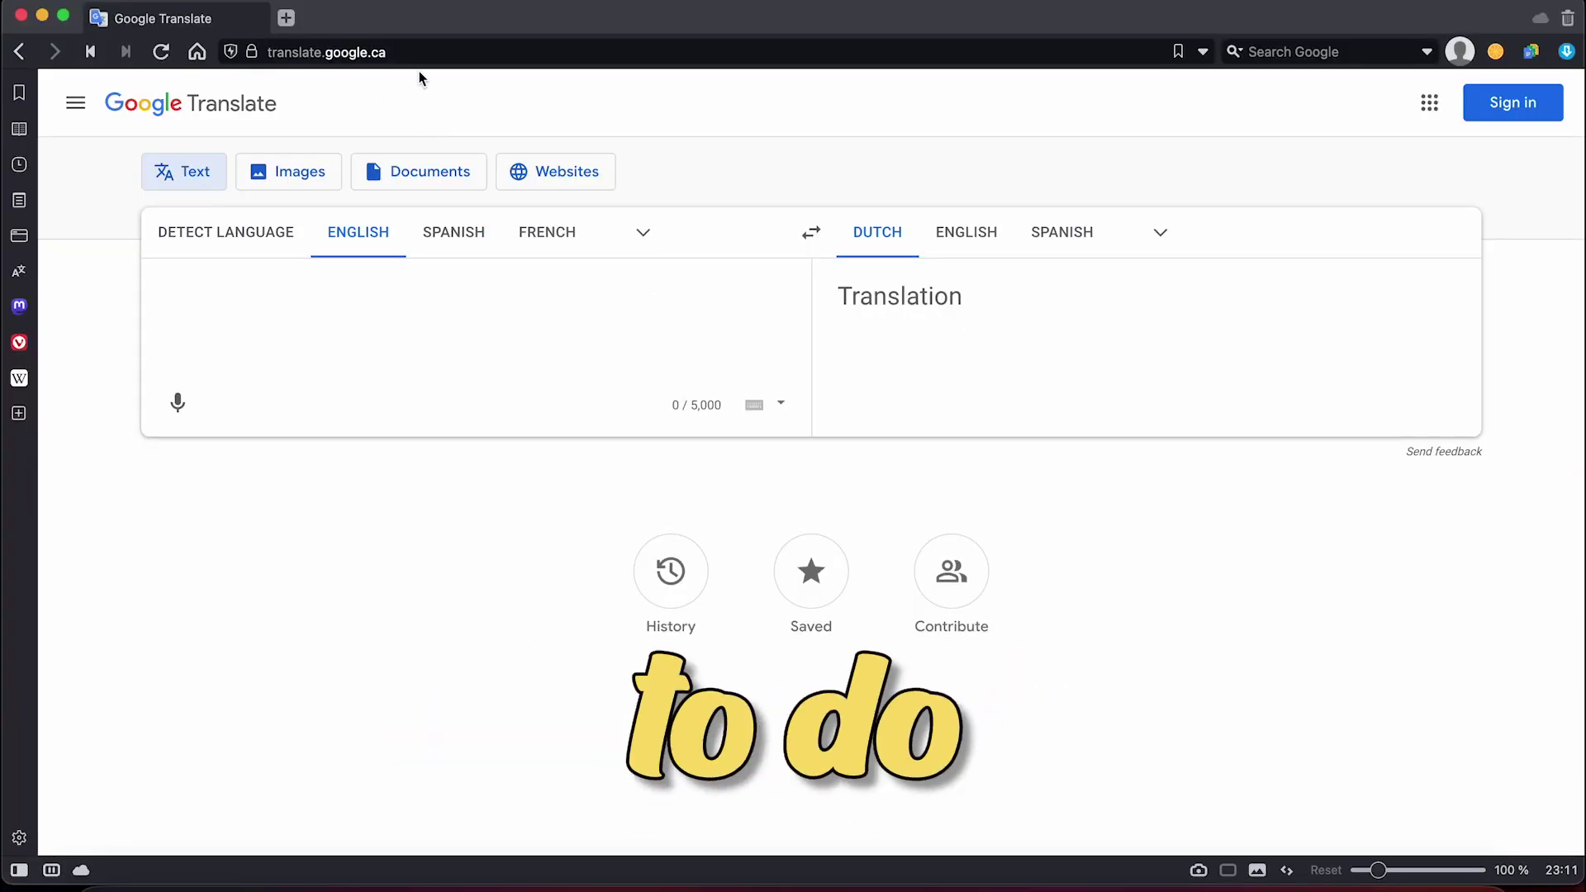
pyautogui.click(644, 234)
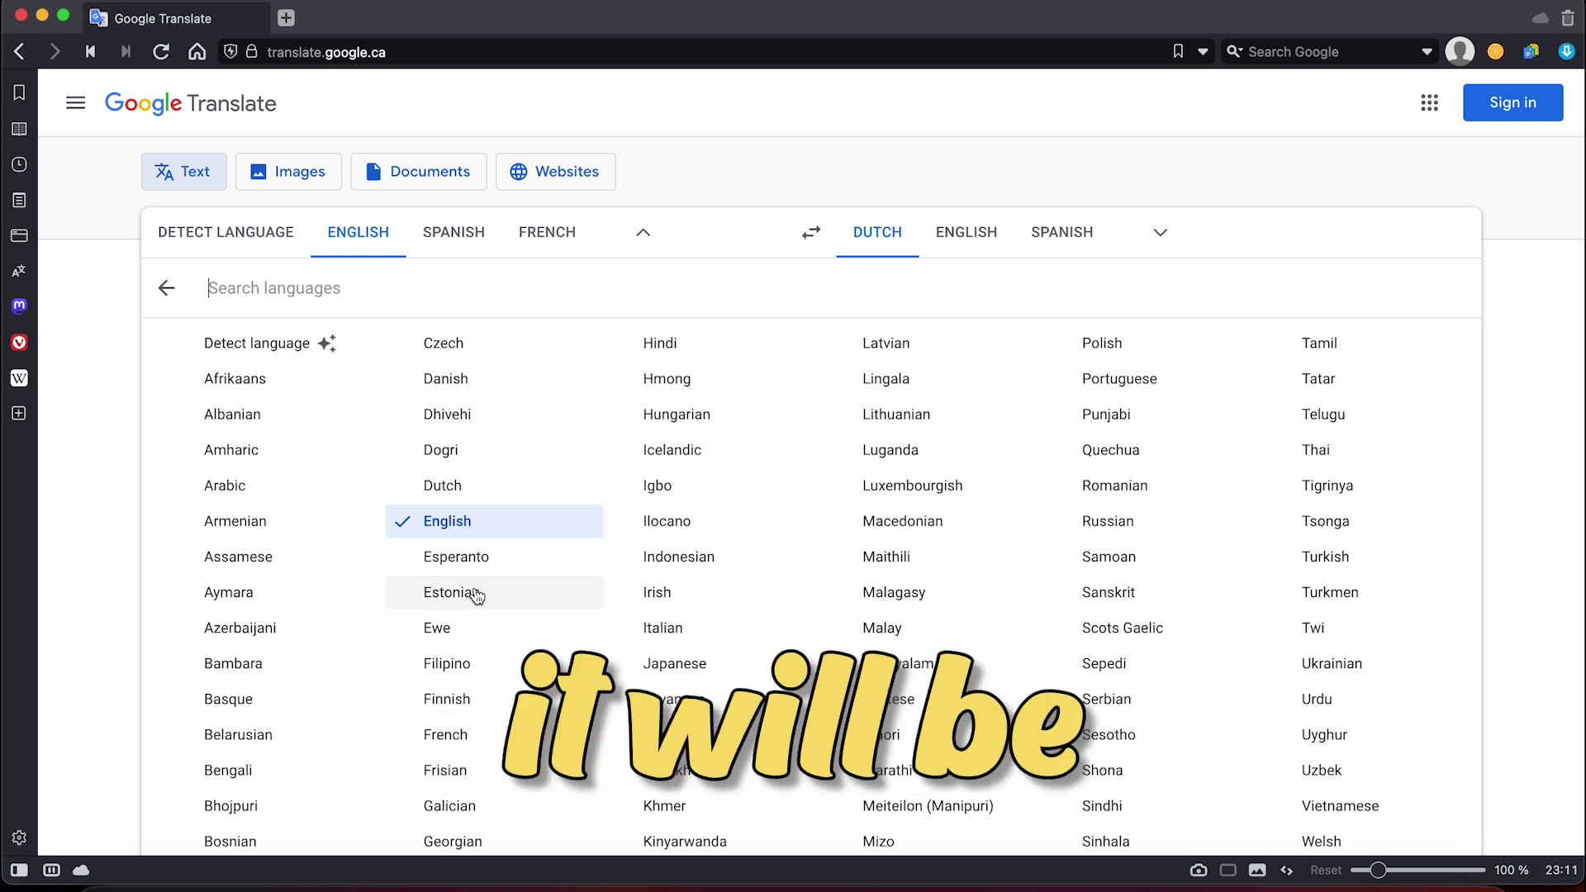
pyautogui.click(646, 228)
pyautogui.click(1163, 236)
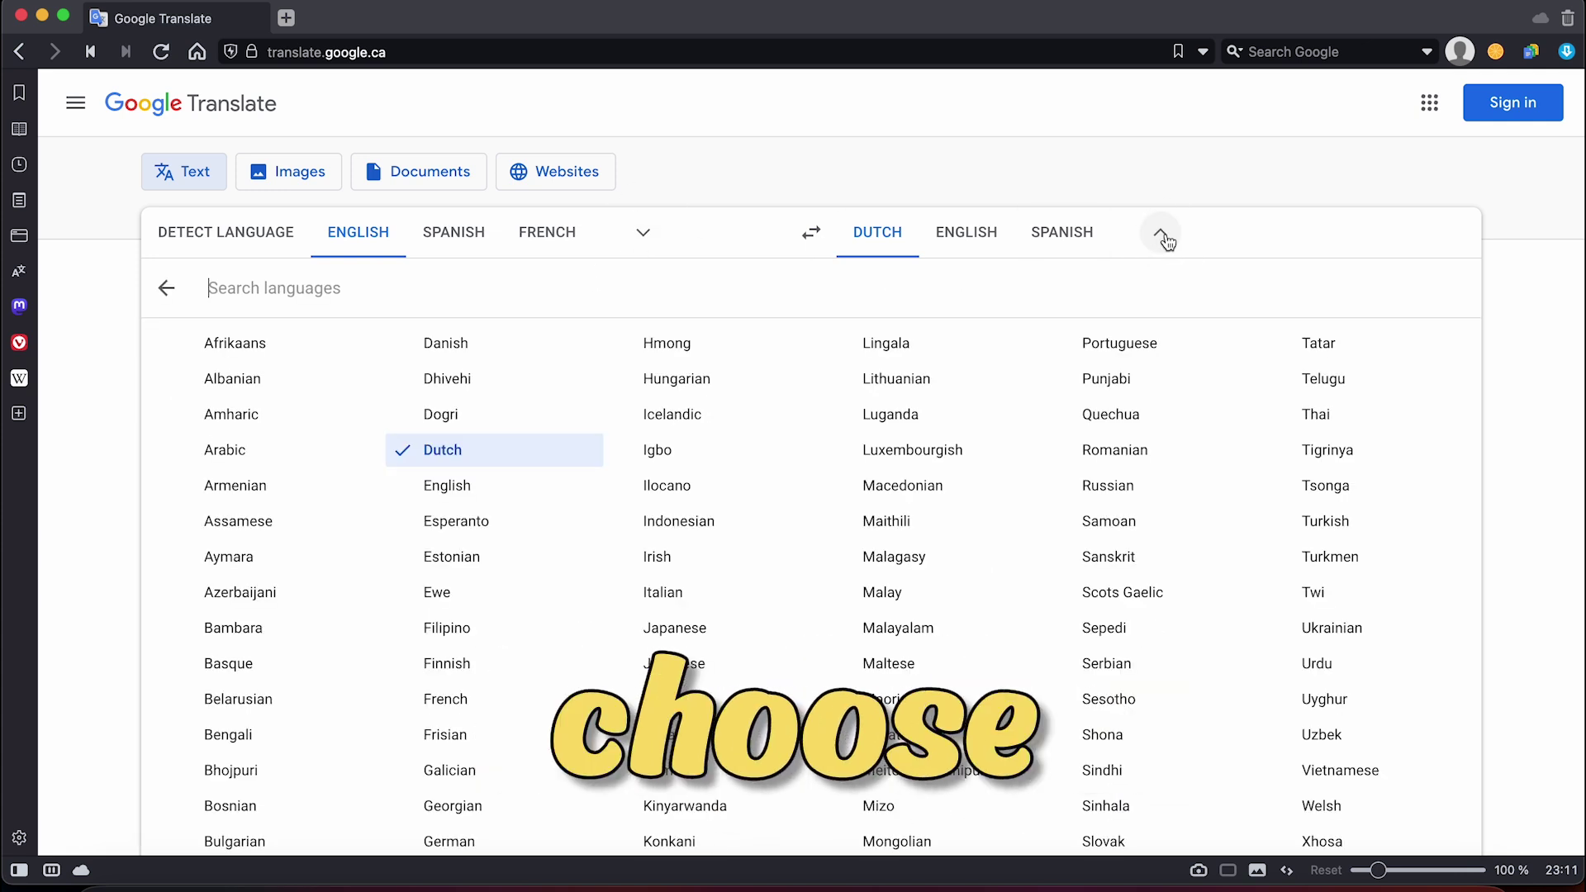
pyautogui.click(1163, 235)
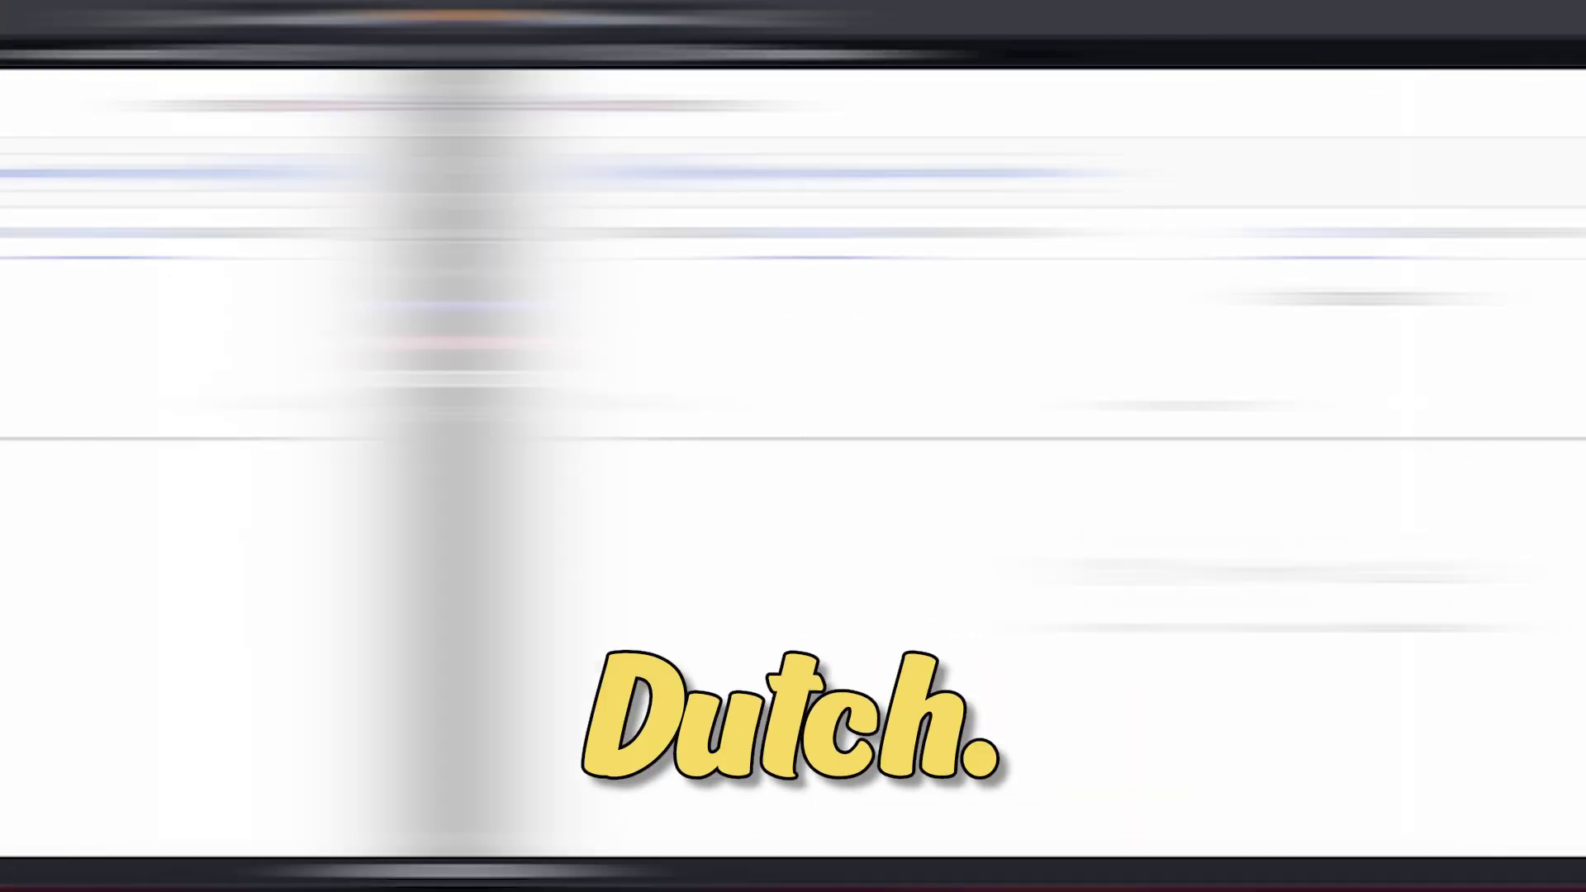
# Step: Paste 'how are you' into the source box to get the Dutch 'Hoe is het'
pyautogui.click(356, 340)
pyautogui.rightClick(325, 313)
pyautogui.click(379, 461)
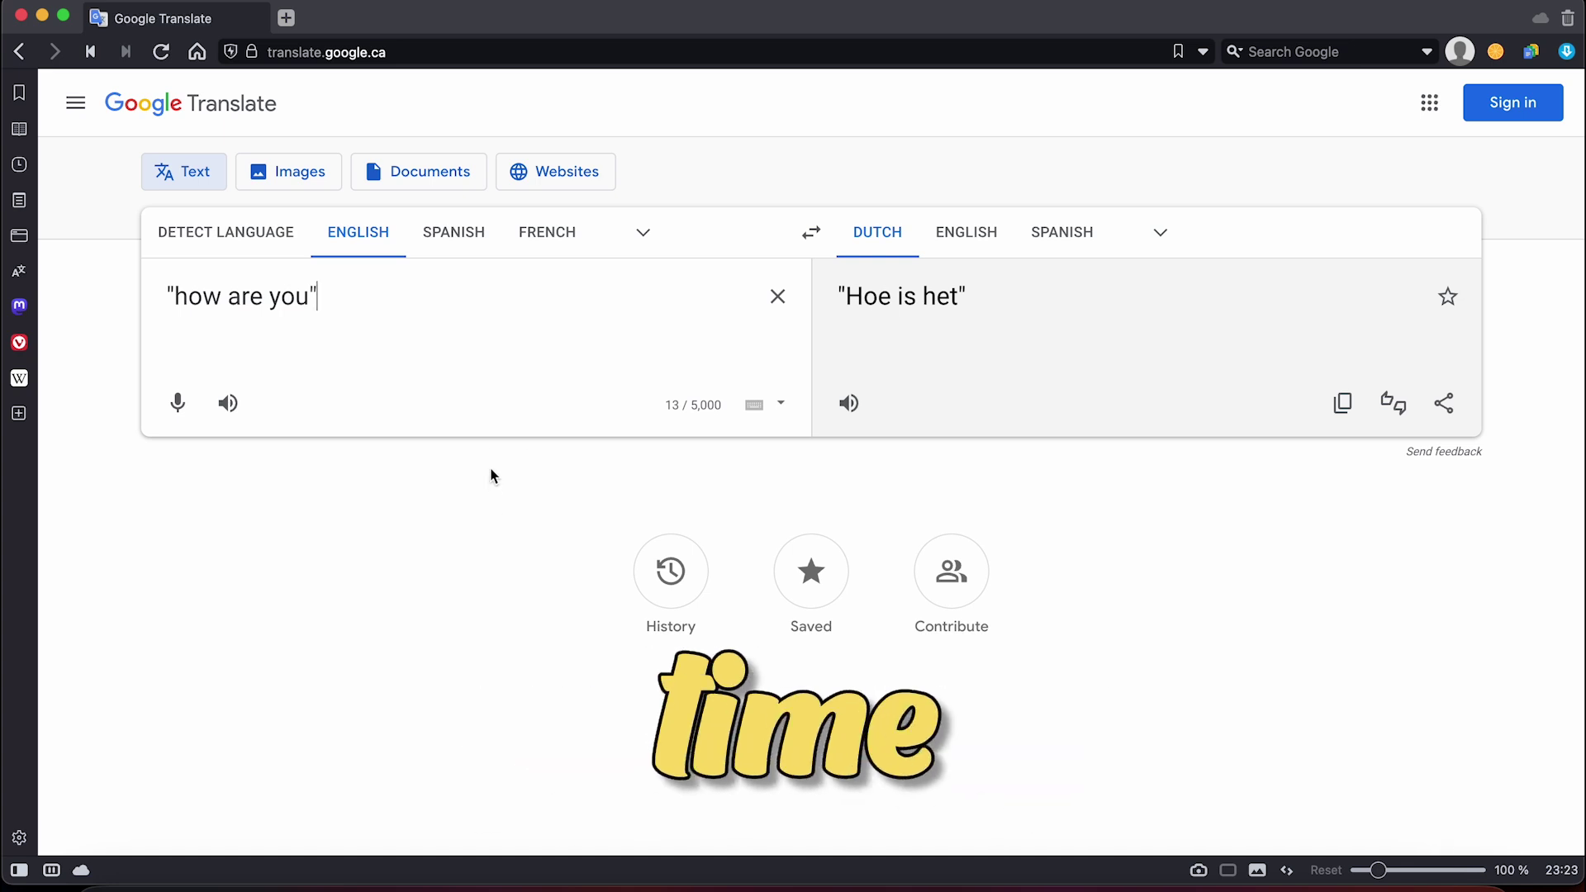
# Step: Load CPAGrip.com in a new tab and scroll through its home page
pyautogui.click(286, 17)
pyautogui.write('CPAGrip.com')
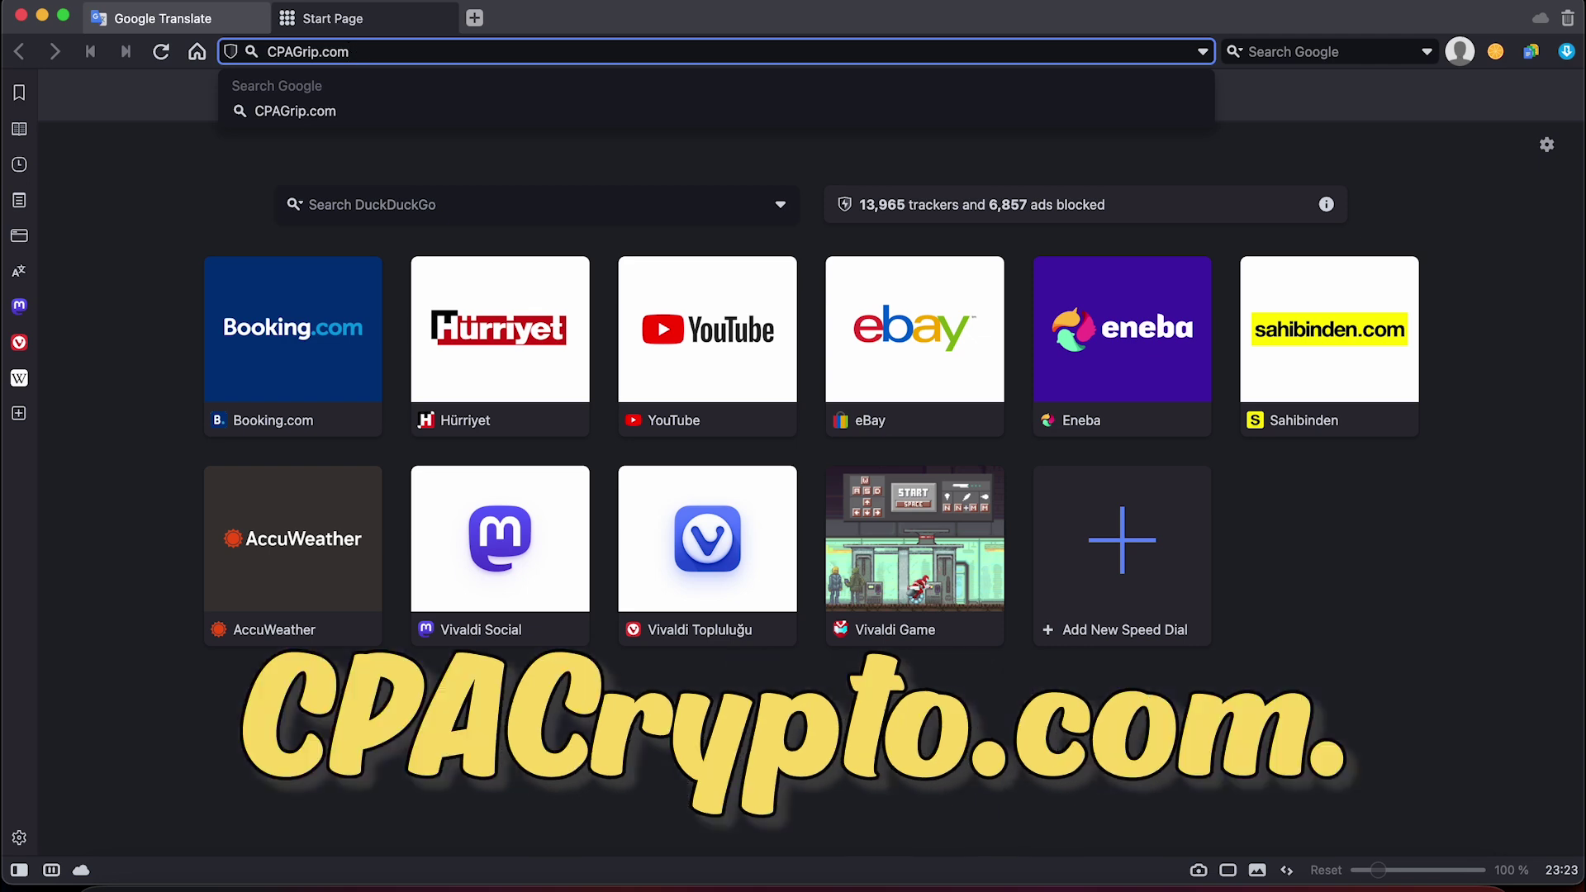
pyautogui.press('Return')
pyautogui.scroll(-8, 528, 367)
pyautogui.scroll(-15, 528, 373)
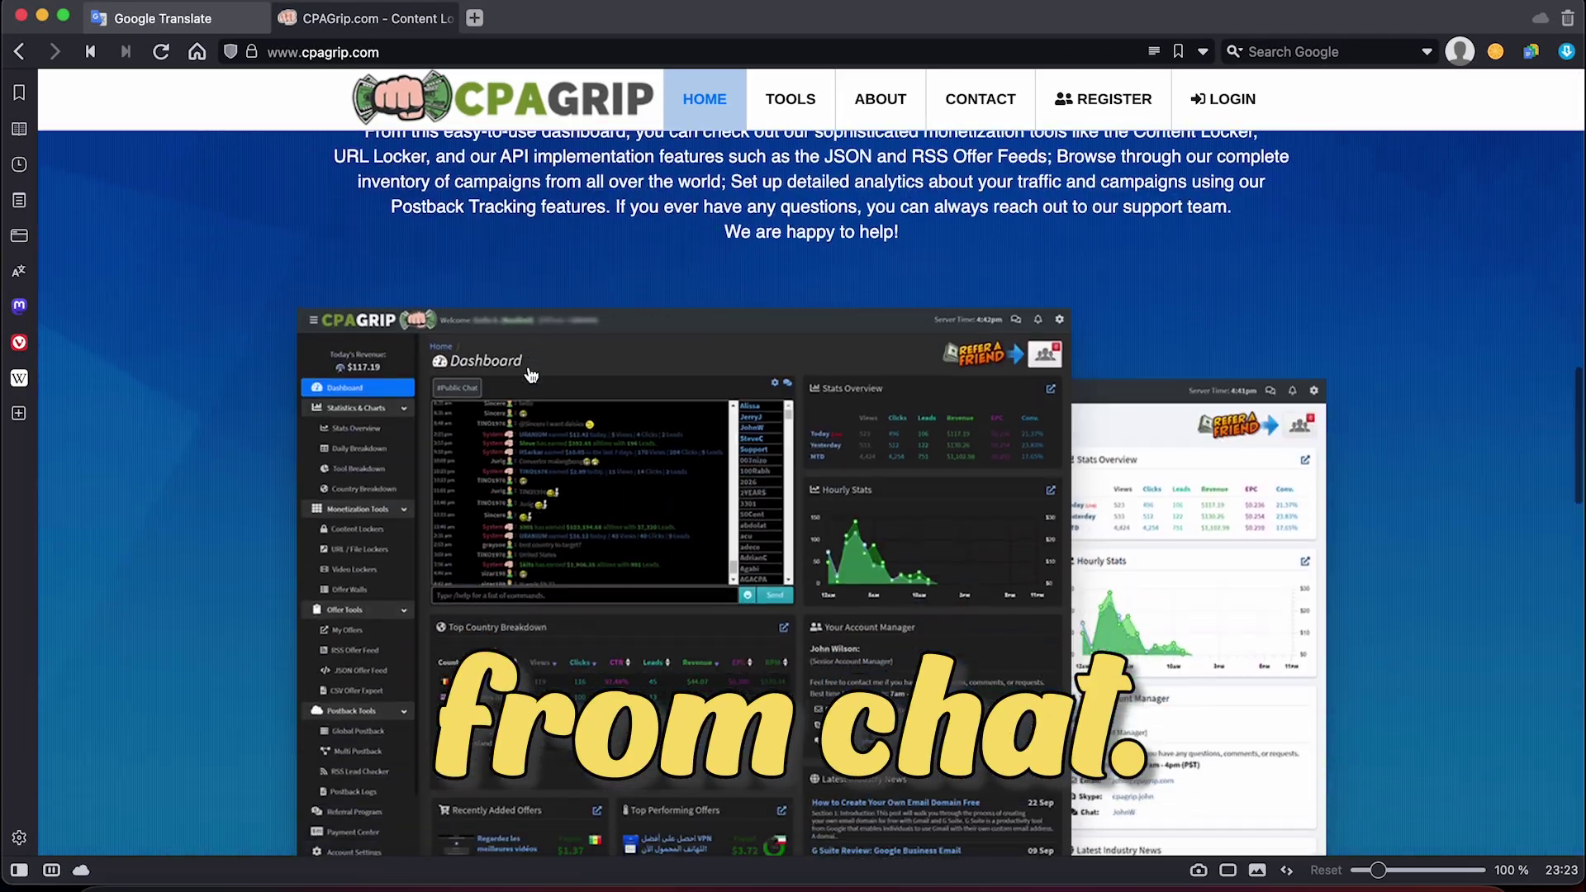
pyautogui.scroll(-15, 529, 369)
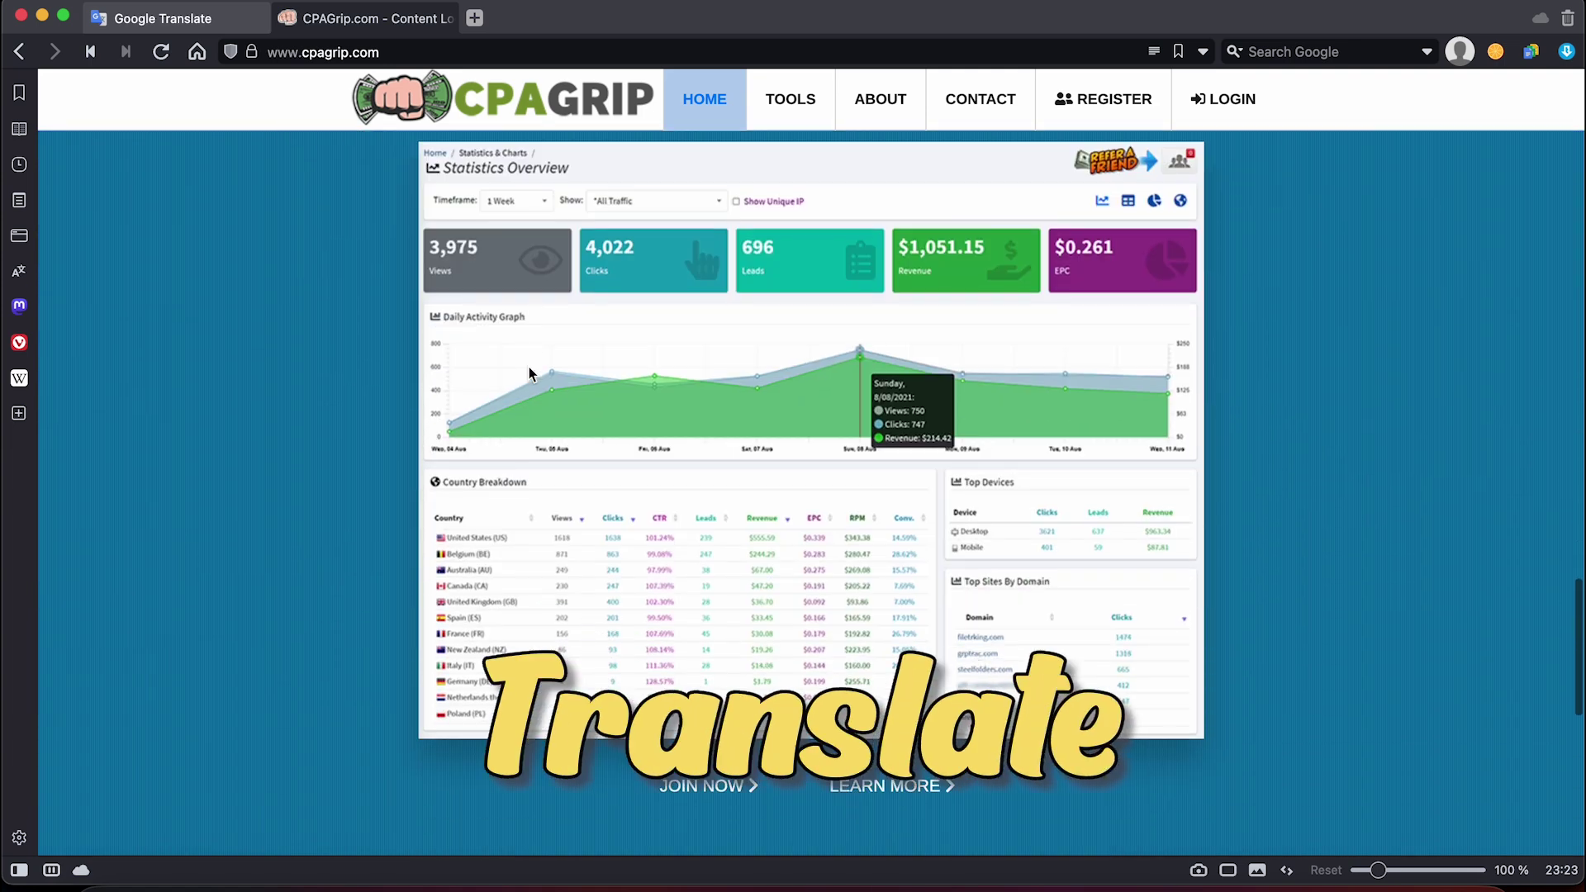
pyautogui.scroll(20, 529, 373)
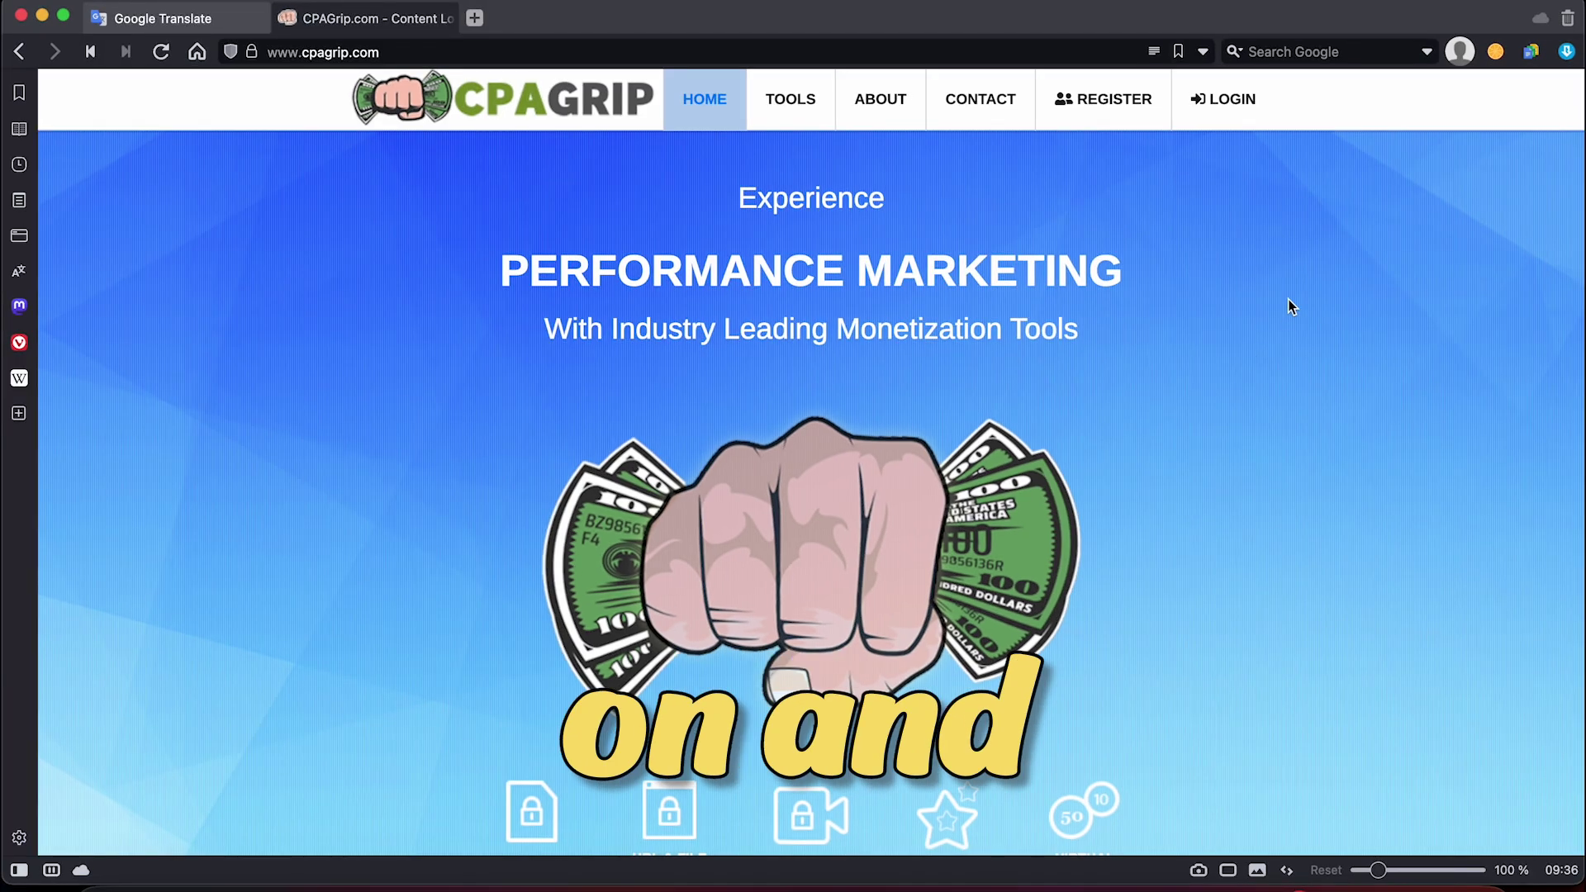
# Step: On the CPAGrip registration form, choose GPT as the publisher type and move to the referral field
pyautogui.click(1087, 96)
pyautogui.scroll(-3, 772, 378)
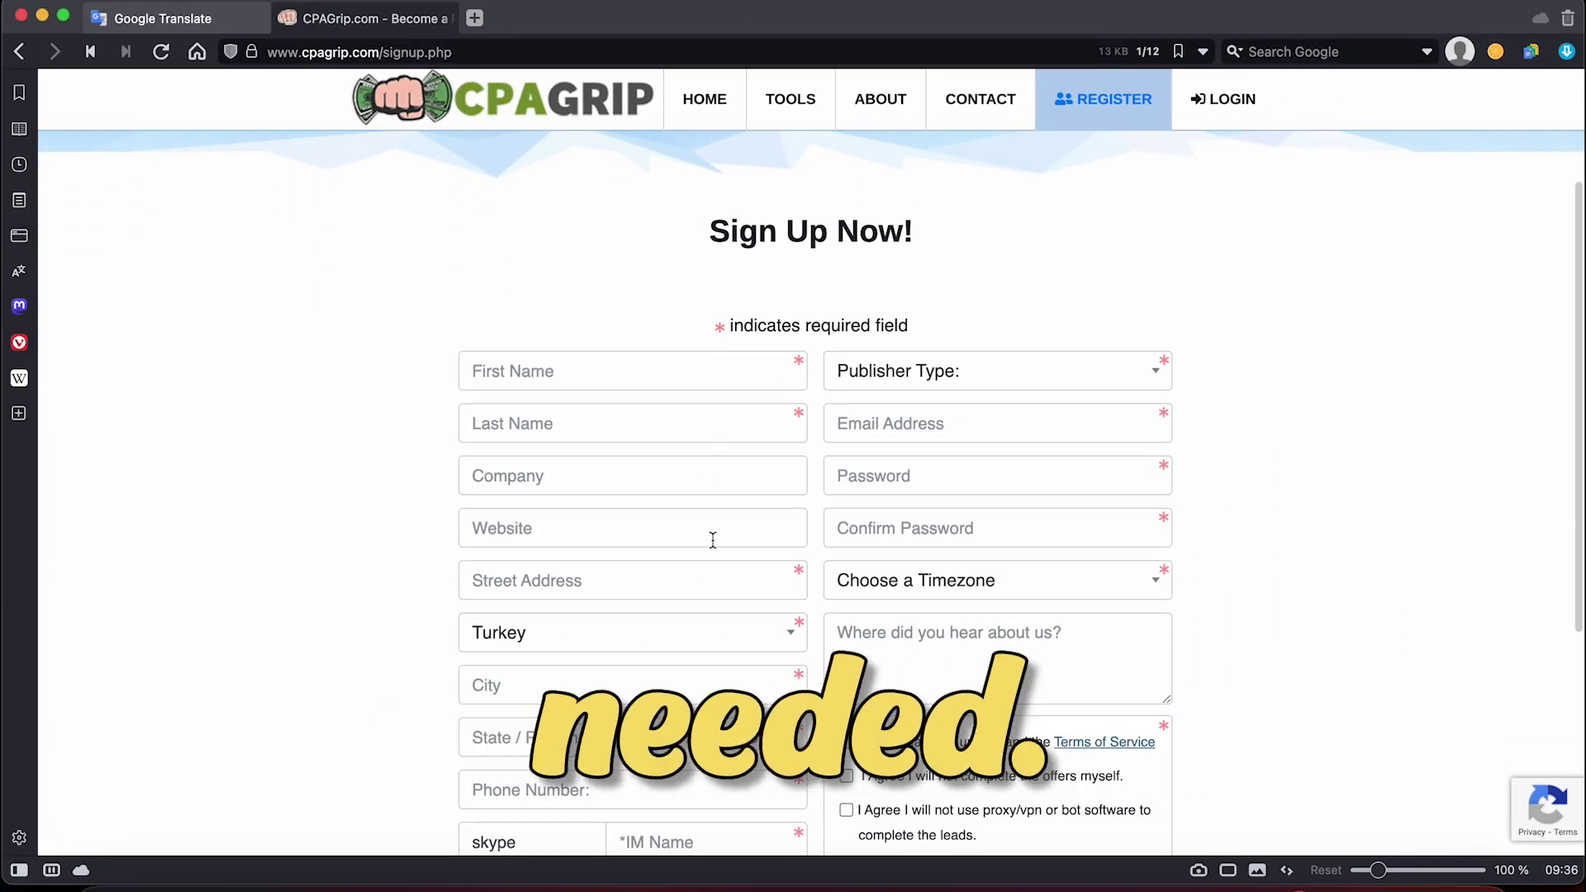
pyautogui.scroll(-5, 718, 685)
pyautogui.scroll(5, 718, 685)
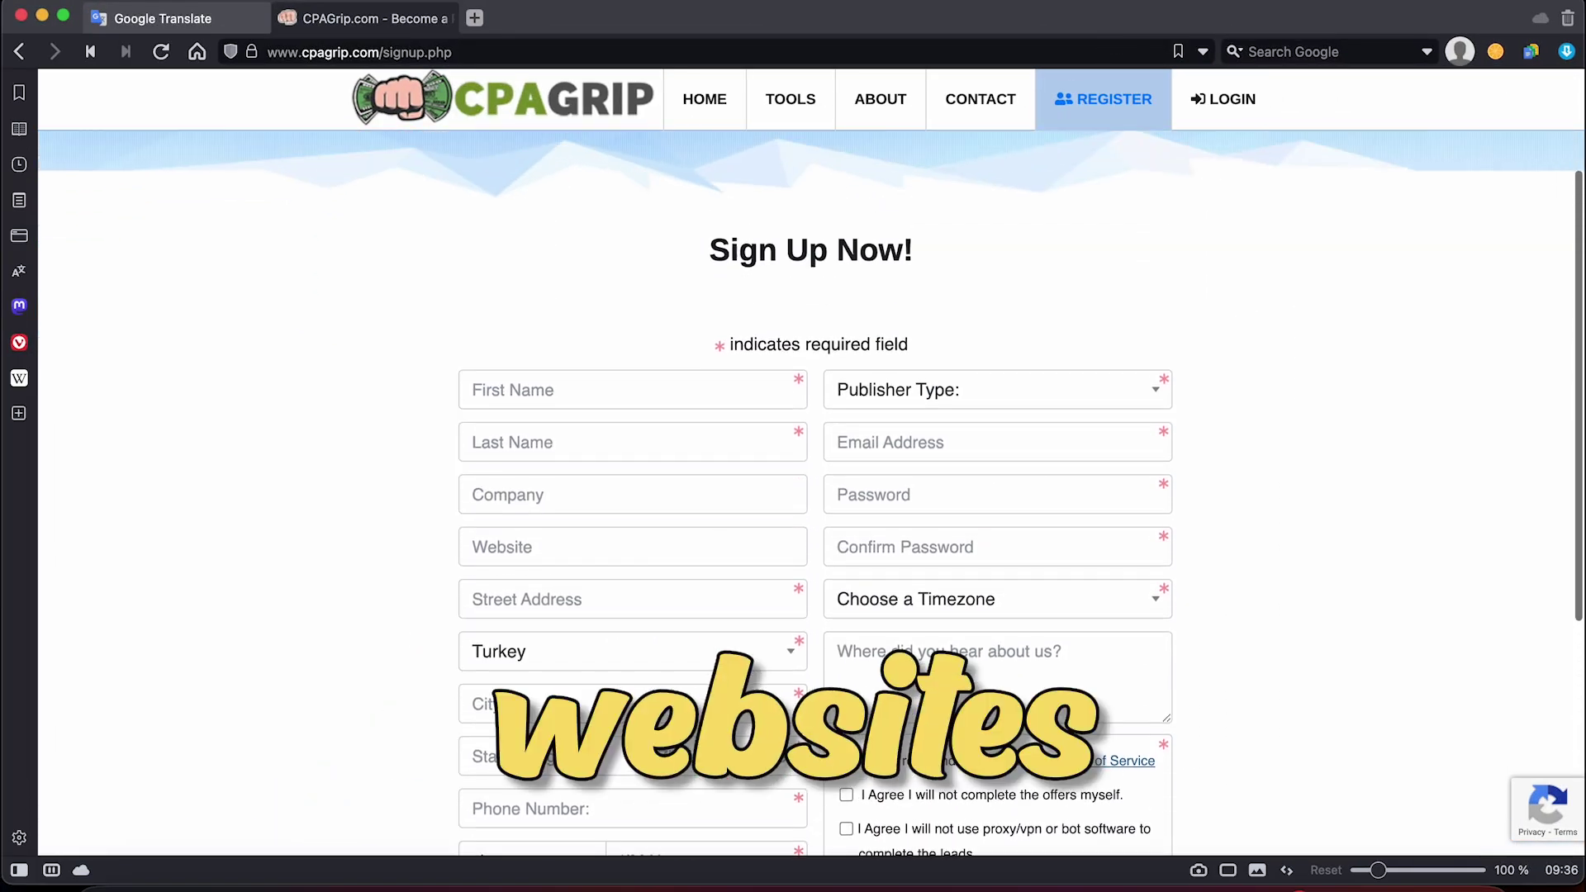
pyautogui.click(979, 389)
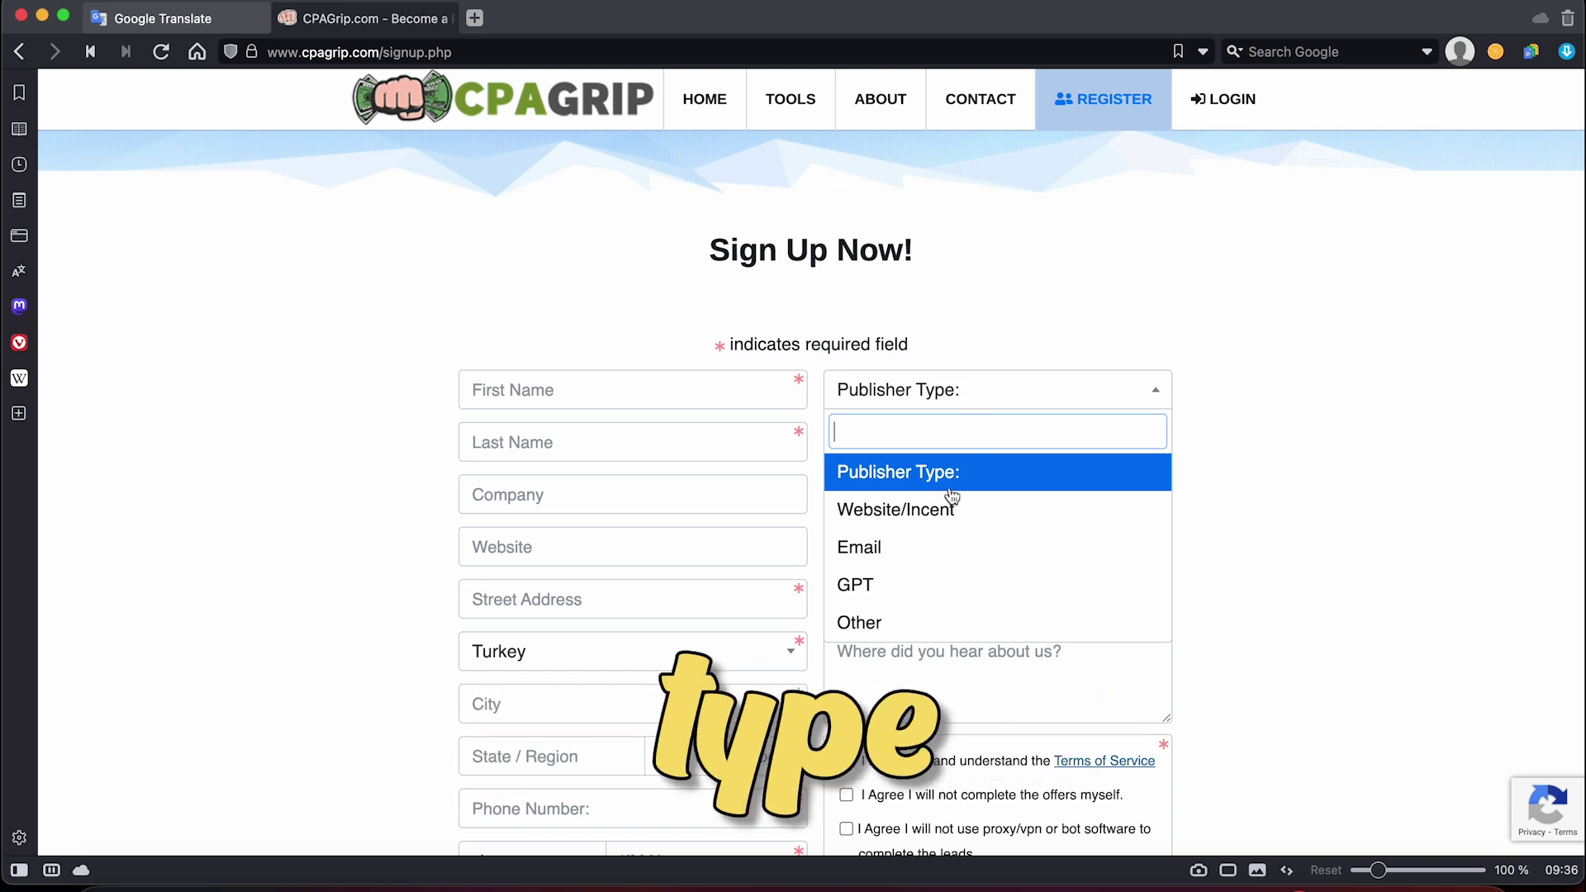
pyautogui.click(920, 581)
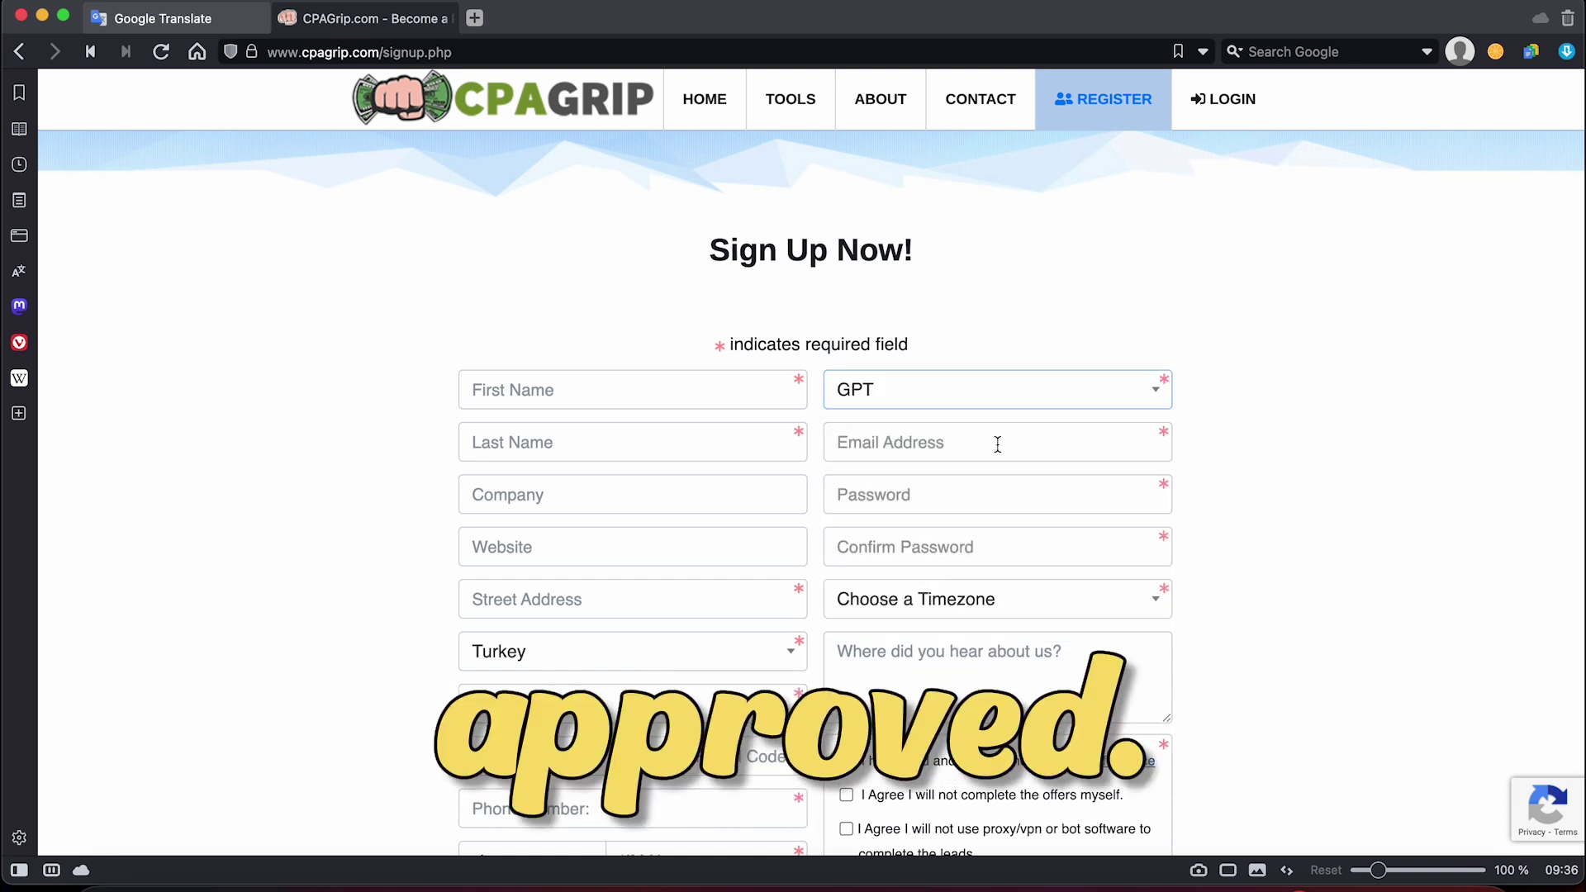
pyautogui.scroll(-1, 1002, 424)
pyautogui.click(1047, 642)
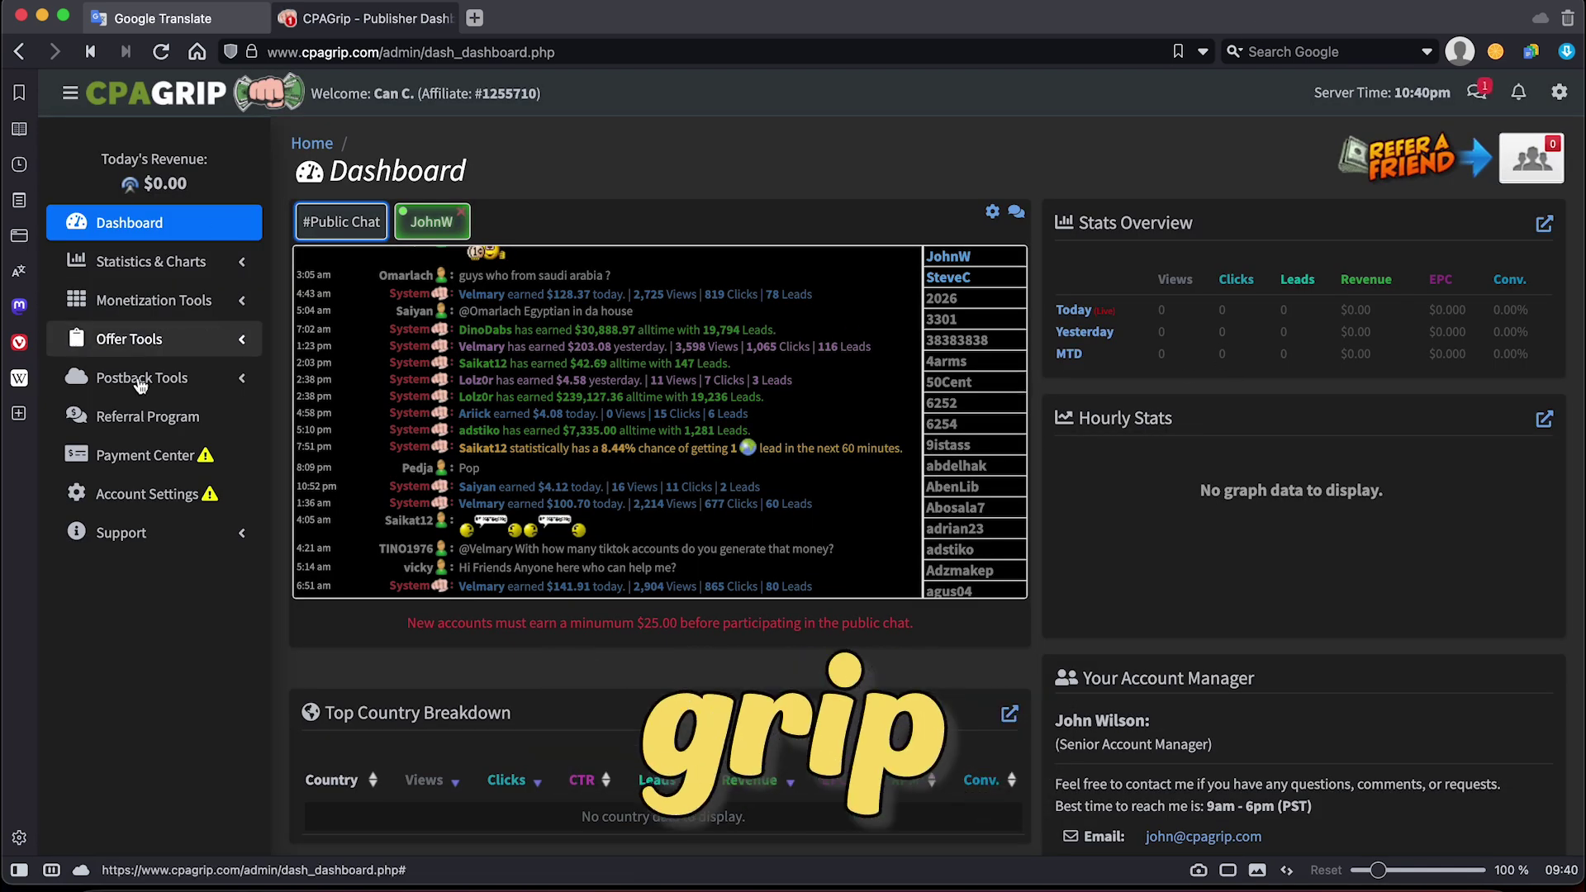
pyautogui.click(240, 265)
pyautogui.click(165, 301)
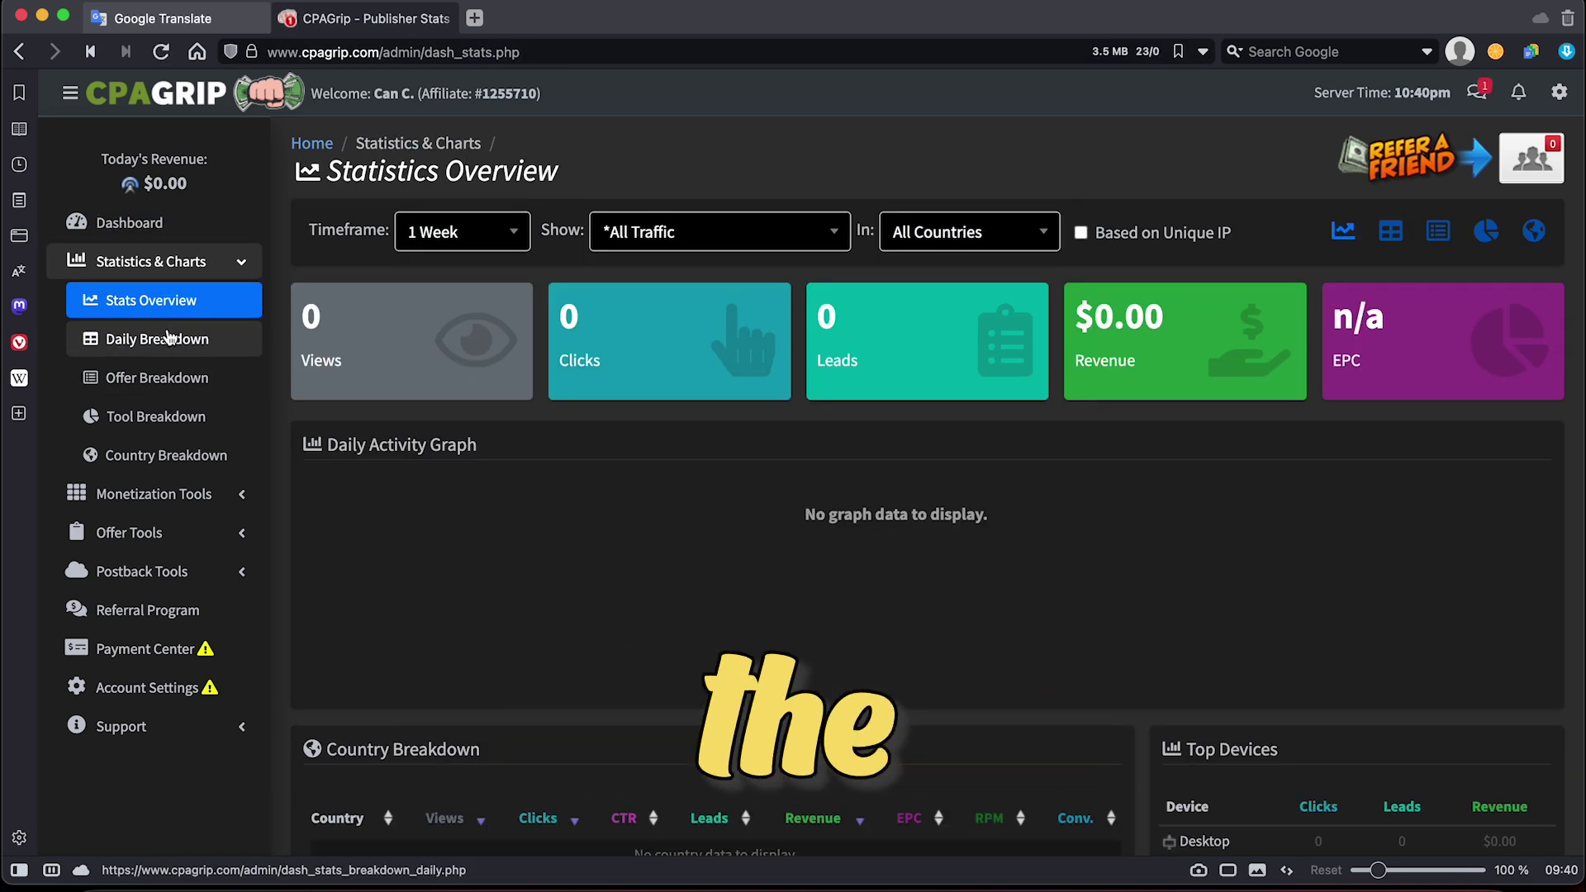
pyautogui.click(167, 337)
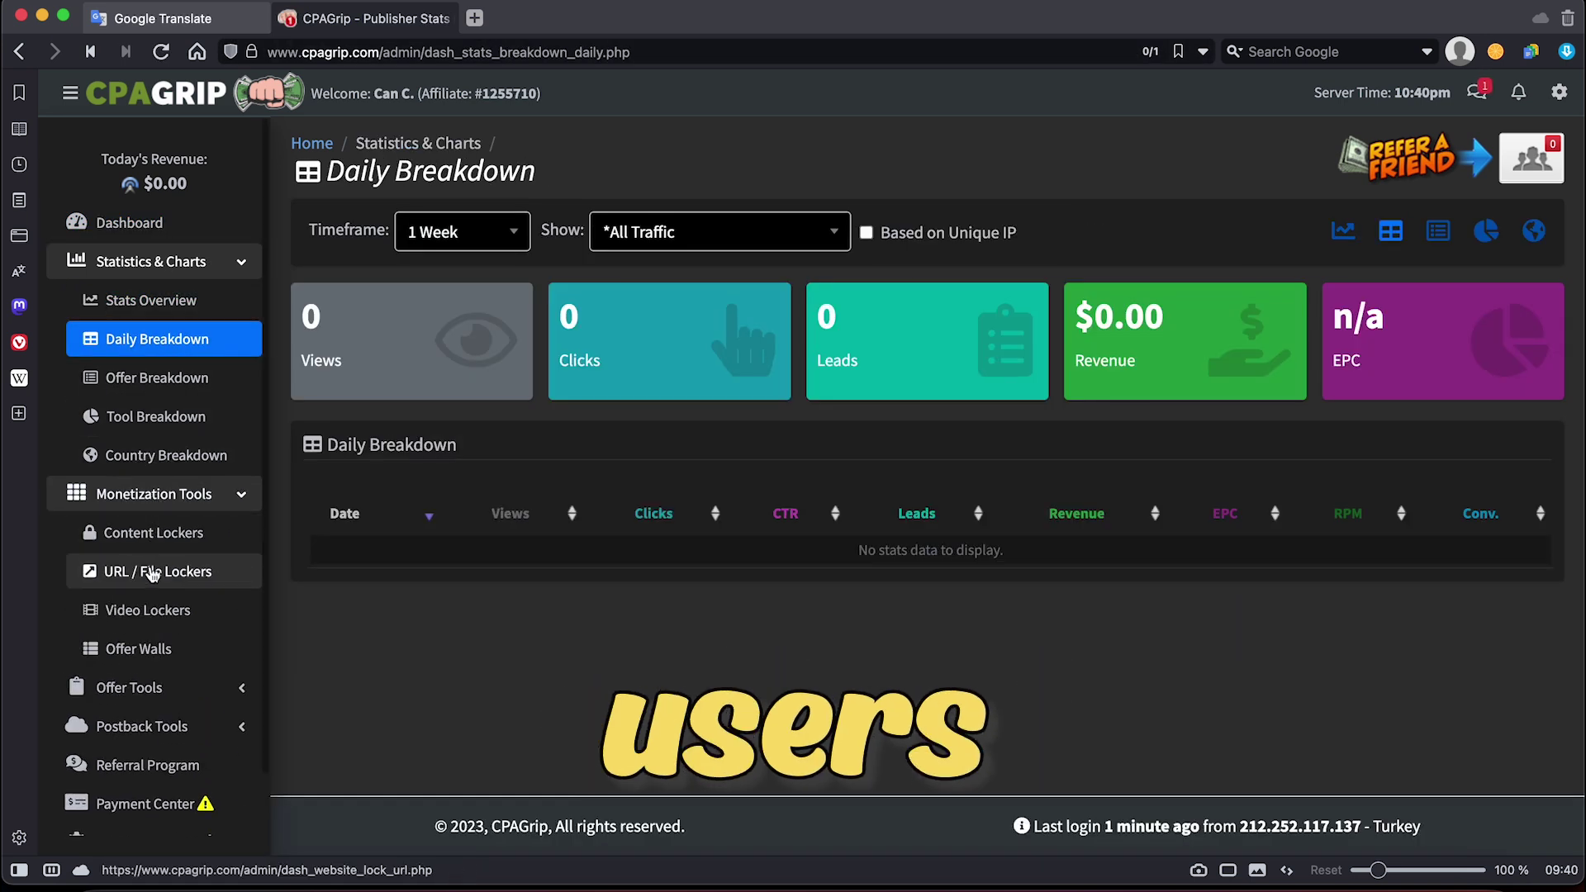
pyautogui.scroll(-2, 151, 692)
pyautogui.scroll(-4, 161, 634)
pyautogui.click(163, 558)
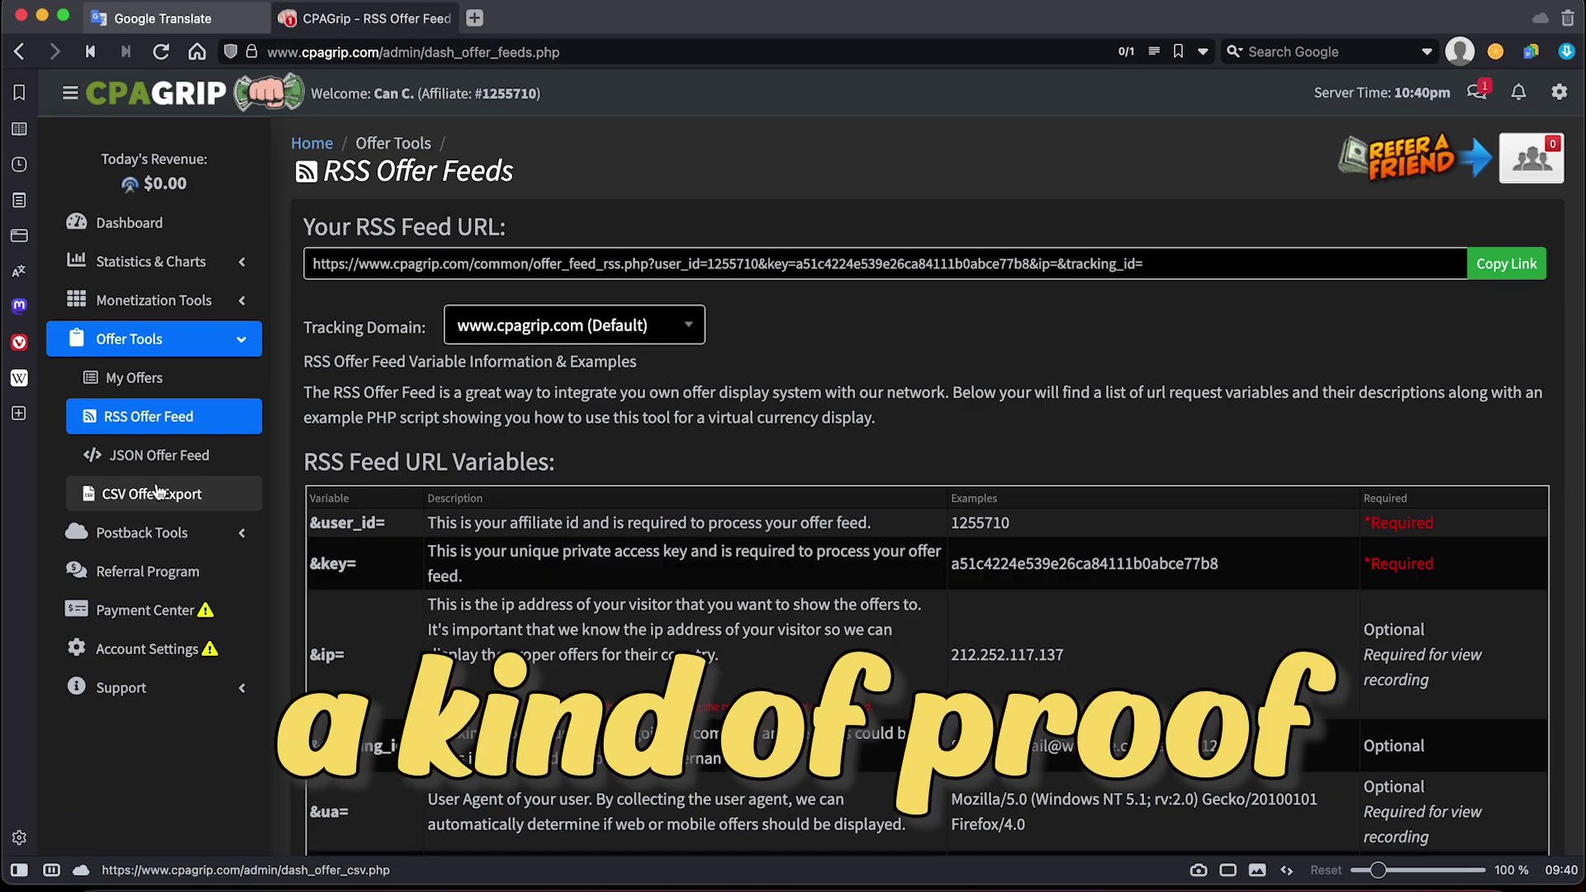
pyautogui.click(132, 221)
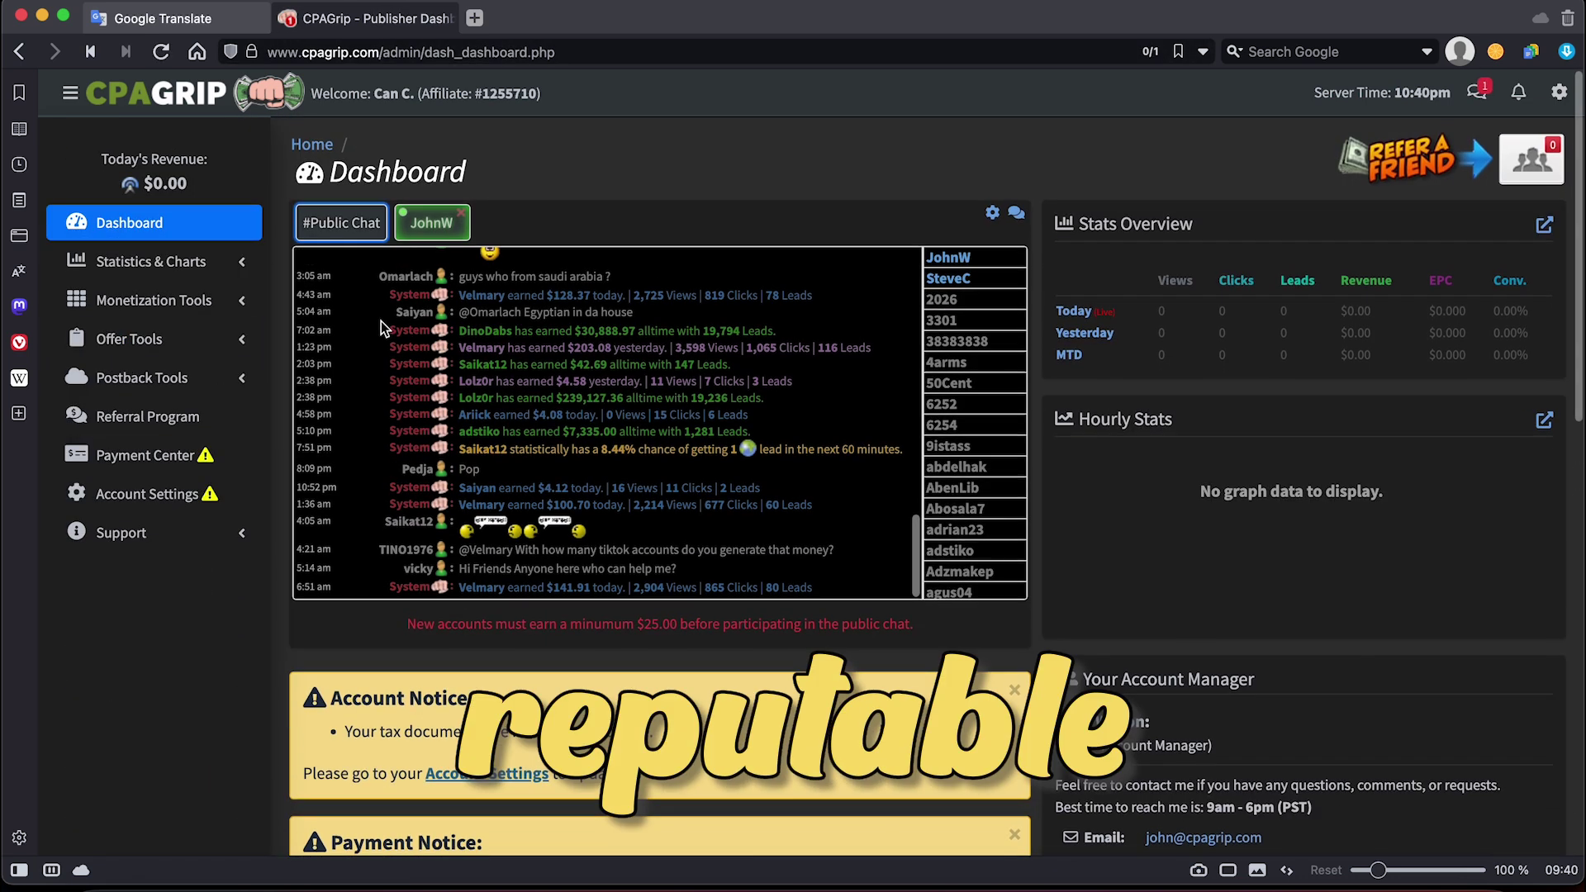
pyautogui.scroll(-1, 575, 356)
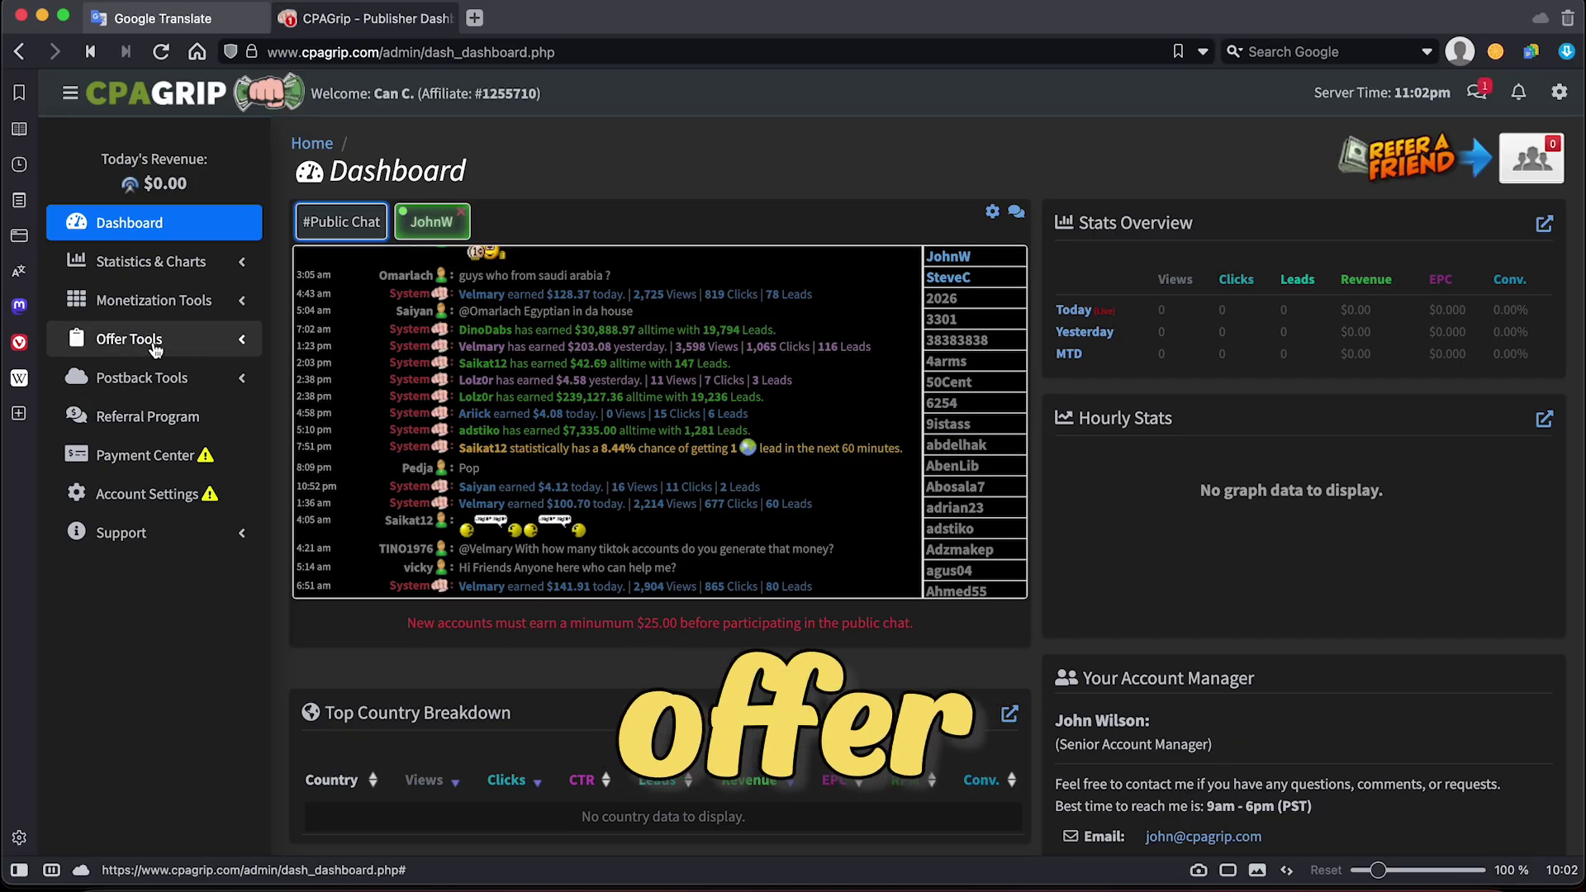
# Step: In My Offers, filter the offers by Sweden, Sint Maarten, then Denmark
pyautogui.click(155, 350)
pyautogui.click(132, 377)
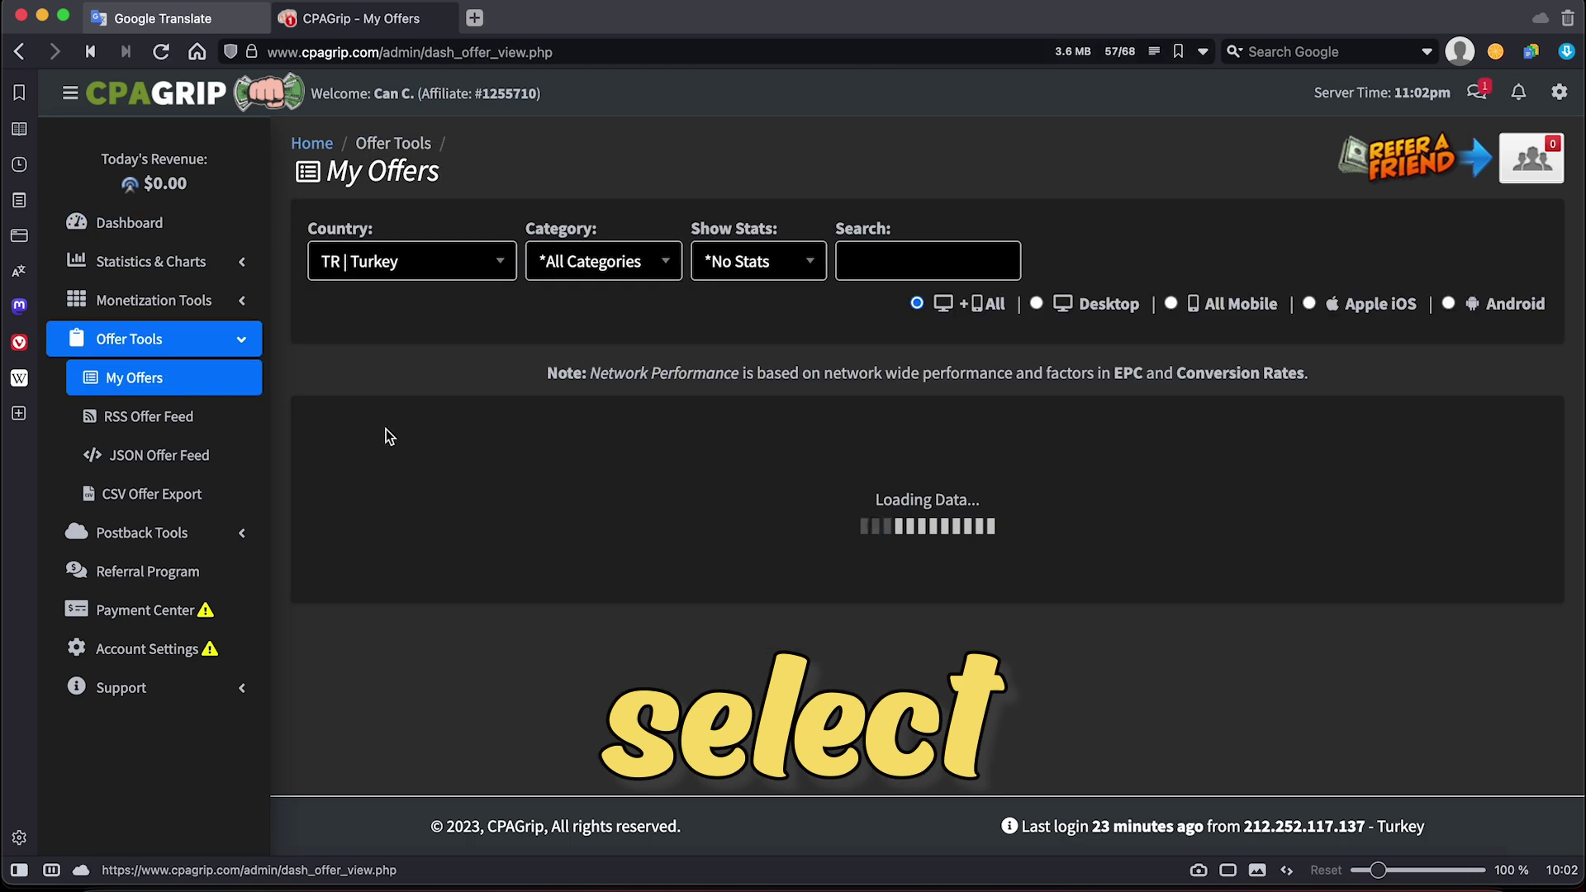
pyautogui.click(496, 262)
pyautogui.click(482, 426)
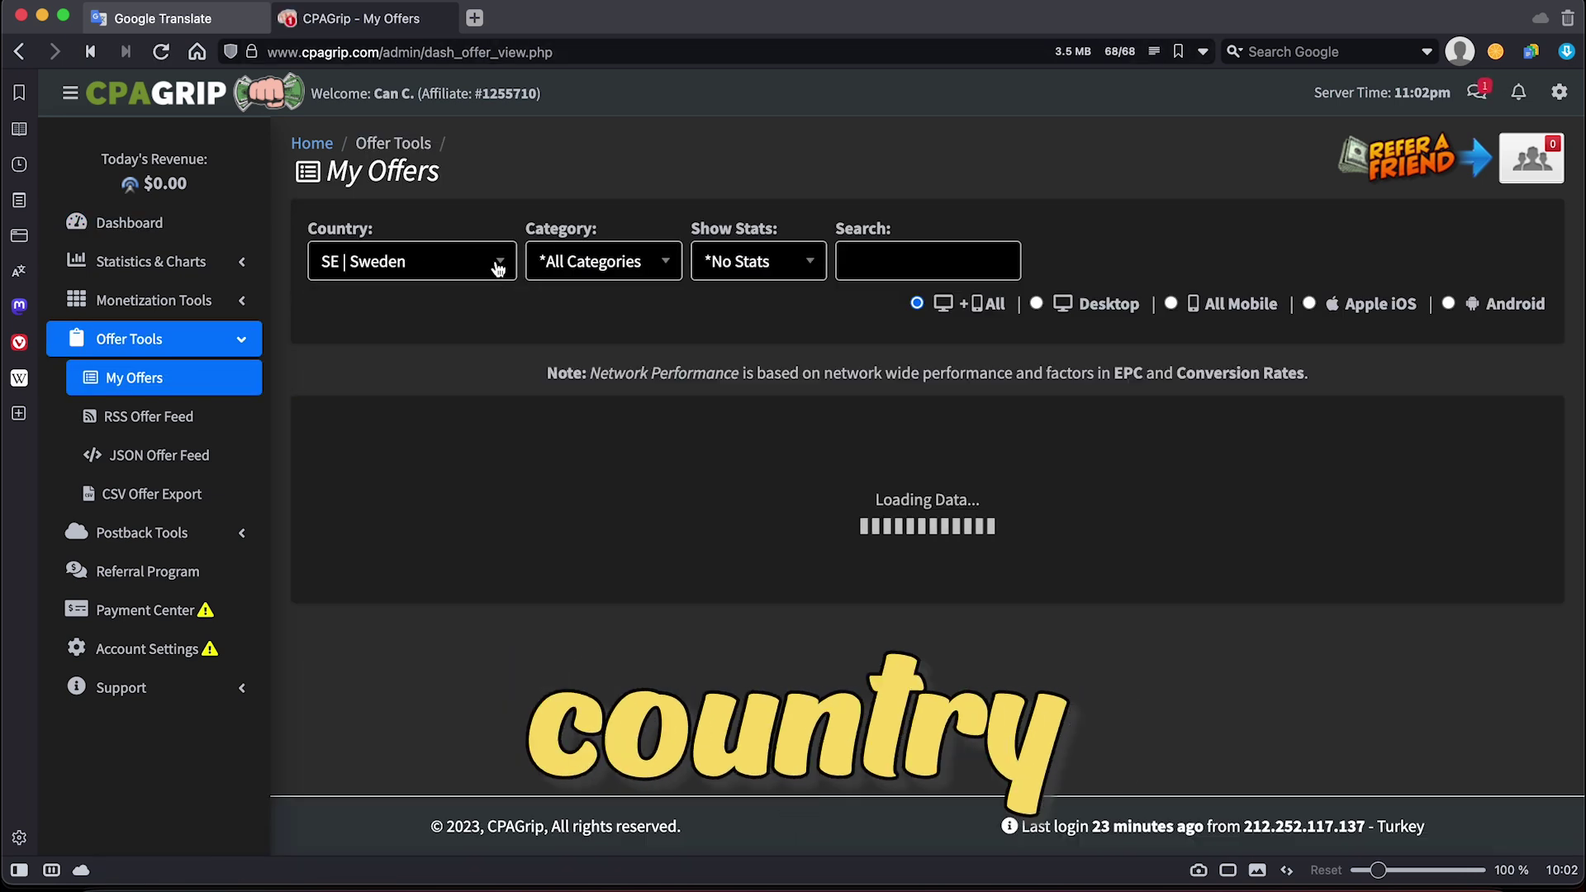
pyautogui.click(497, 269)
pyautogui.scroll(3, 487, 371)
pyautogui.click(488, 366)
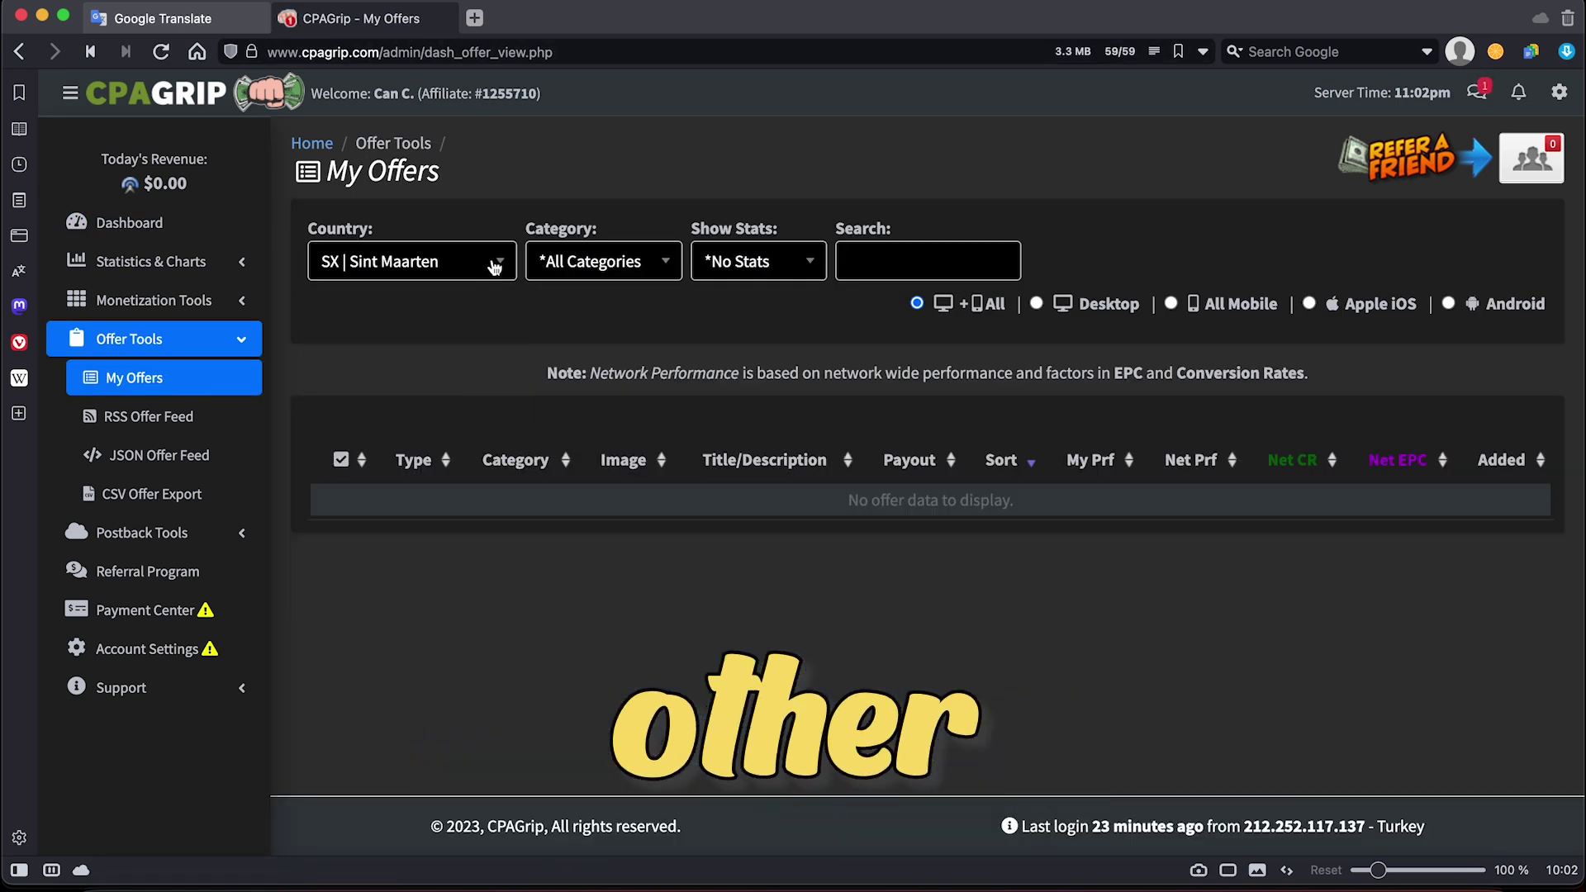
pyautogui.click(494, 266)
pyautogui.scroll(5, 423, 420)
pyautogui.scroll(2, 423, 419)
pyautogui.click(423, 419)
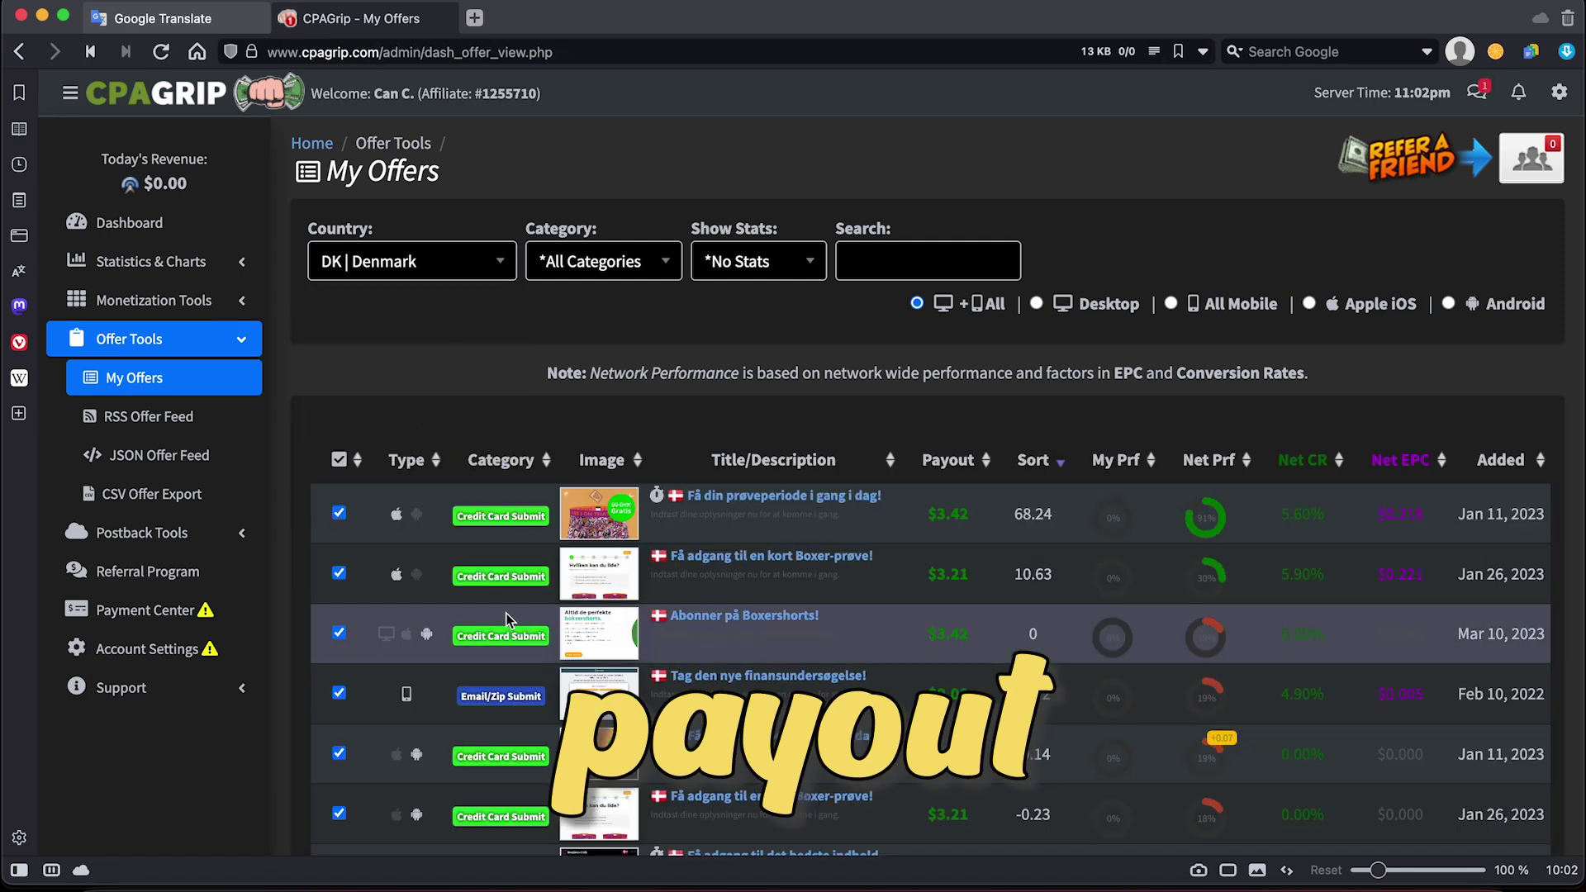
pyautogui.scroll(-3, 942, 632)
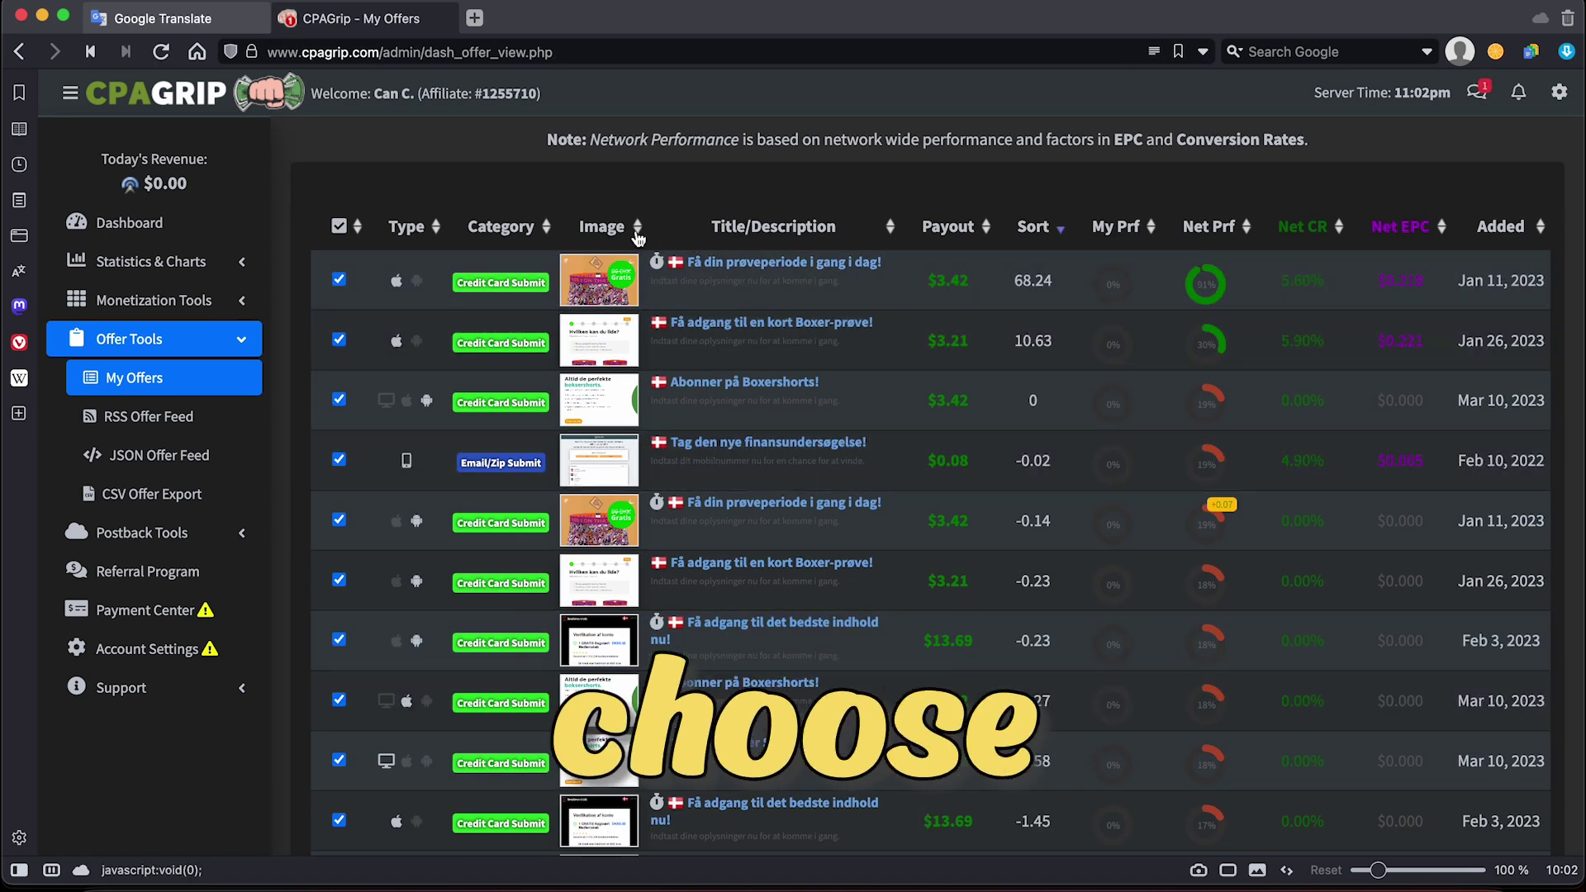
pyautogui.scroll(3, 591, 219)
# Step: Keep Denmark as the country and open the first Danish offer's details
pyautogui.click(446, 213)
pyautogui.scroll(-5, 430, 406)
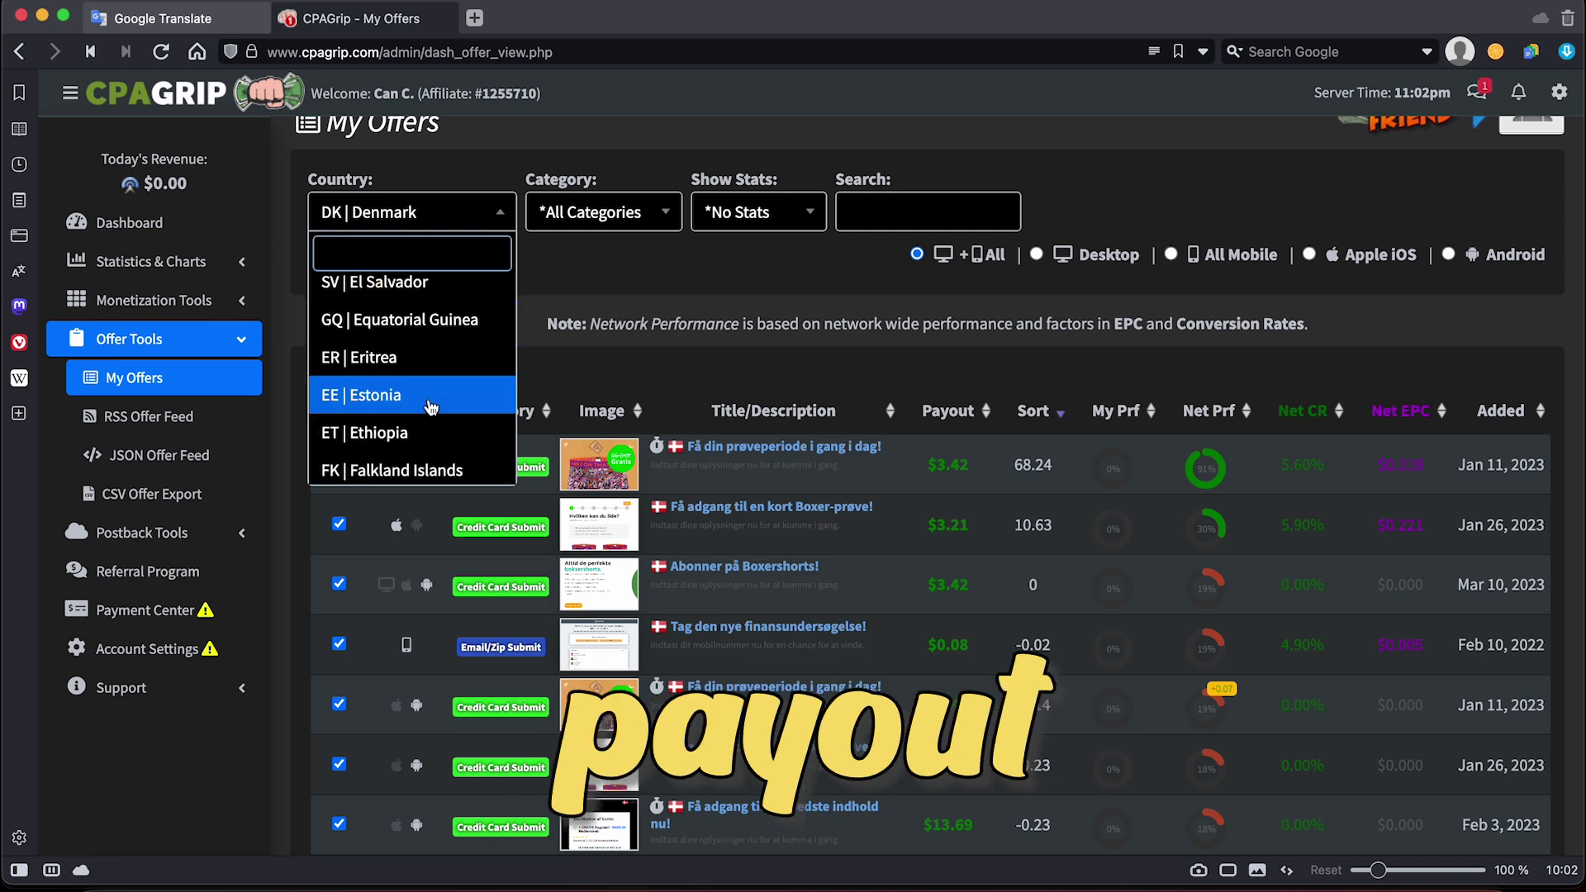
pyautogui.scroll(-1, 429, 406)
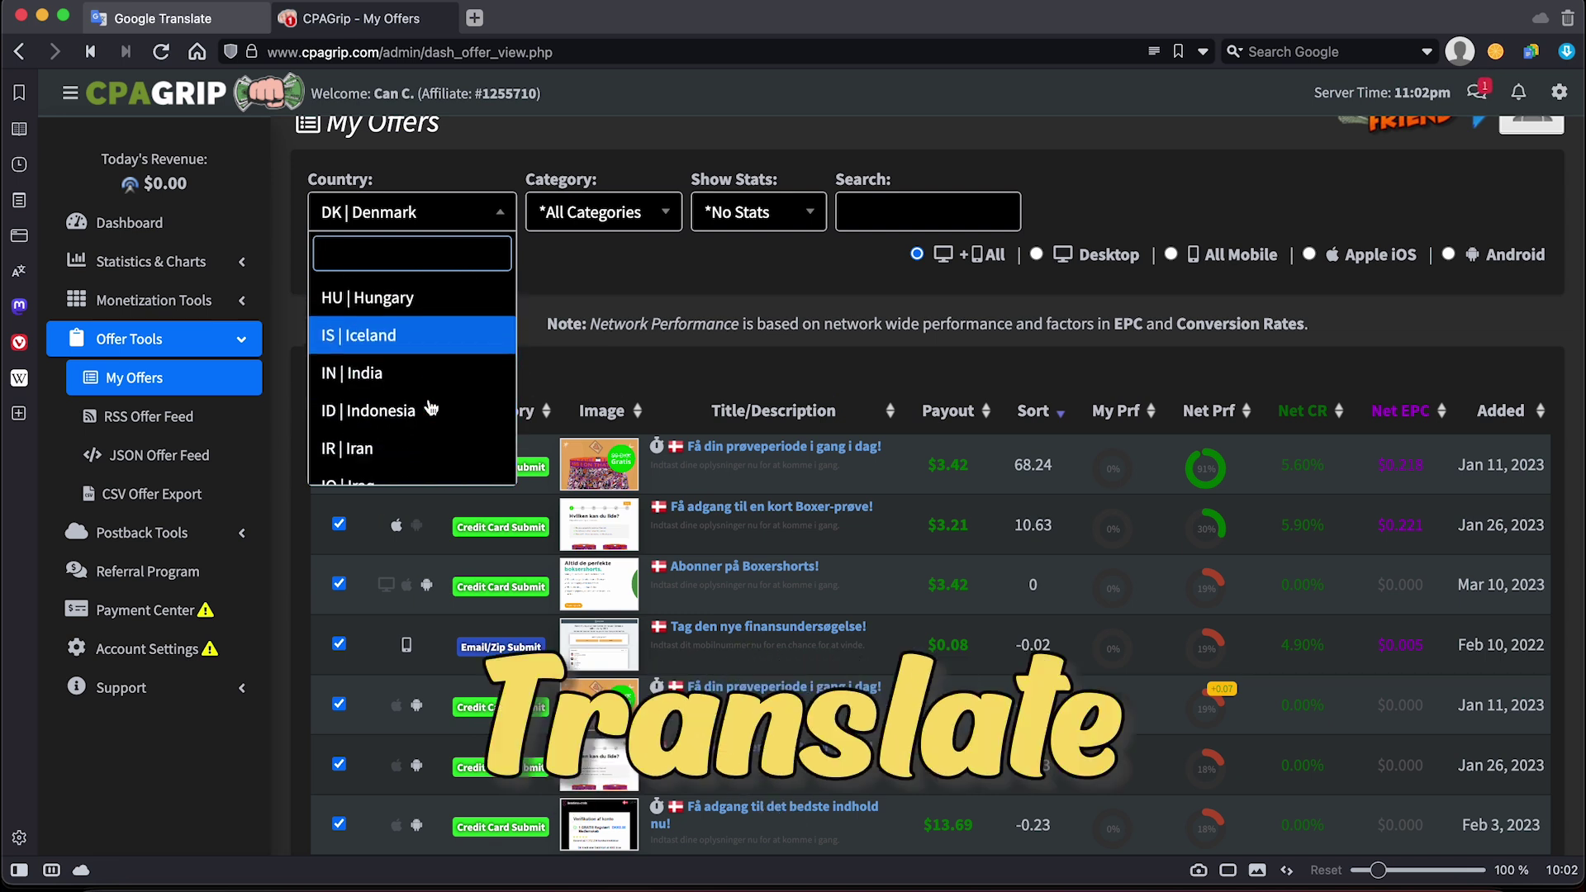
pyautogui.scroll(8, 429, 407)
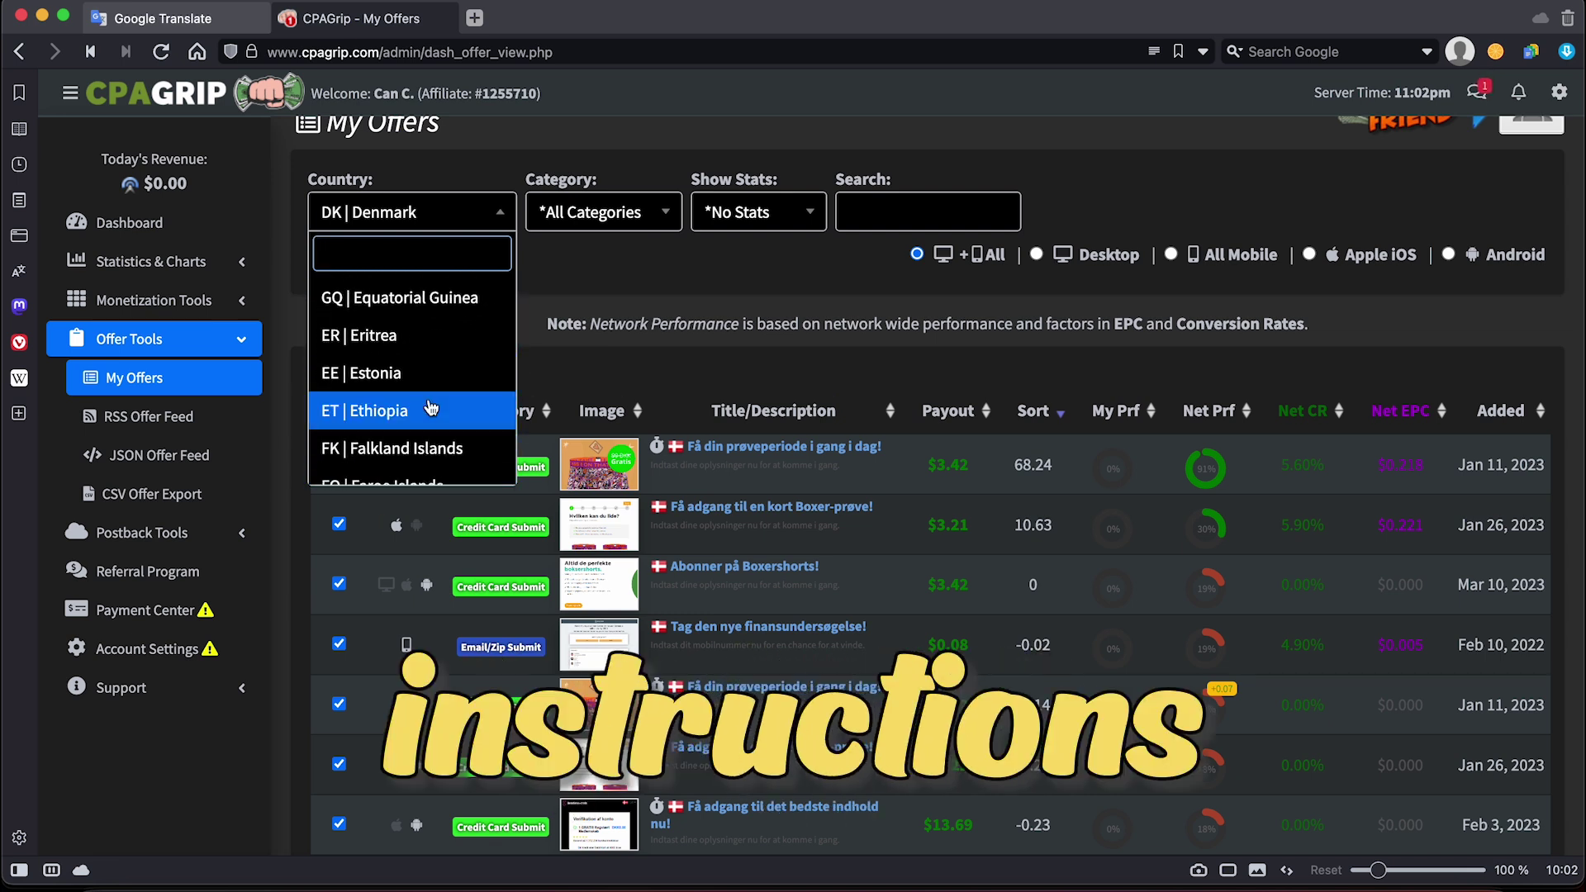
pyautogui.scroll(9, 429, 406)
pyautogui.scroll(-6, 430, 406)
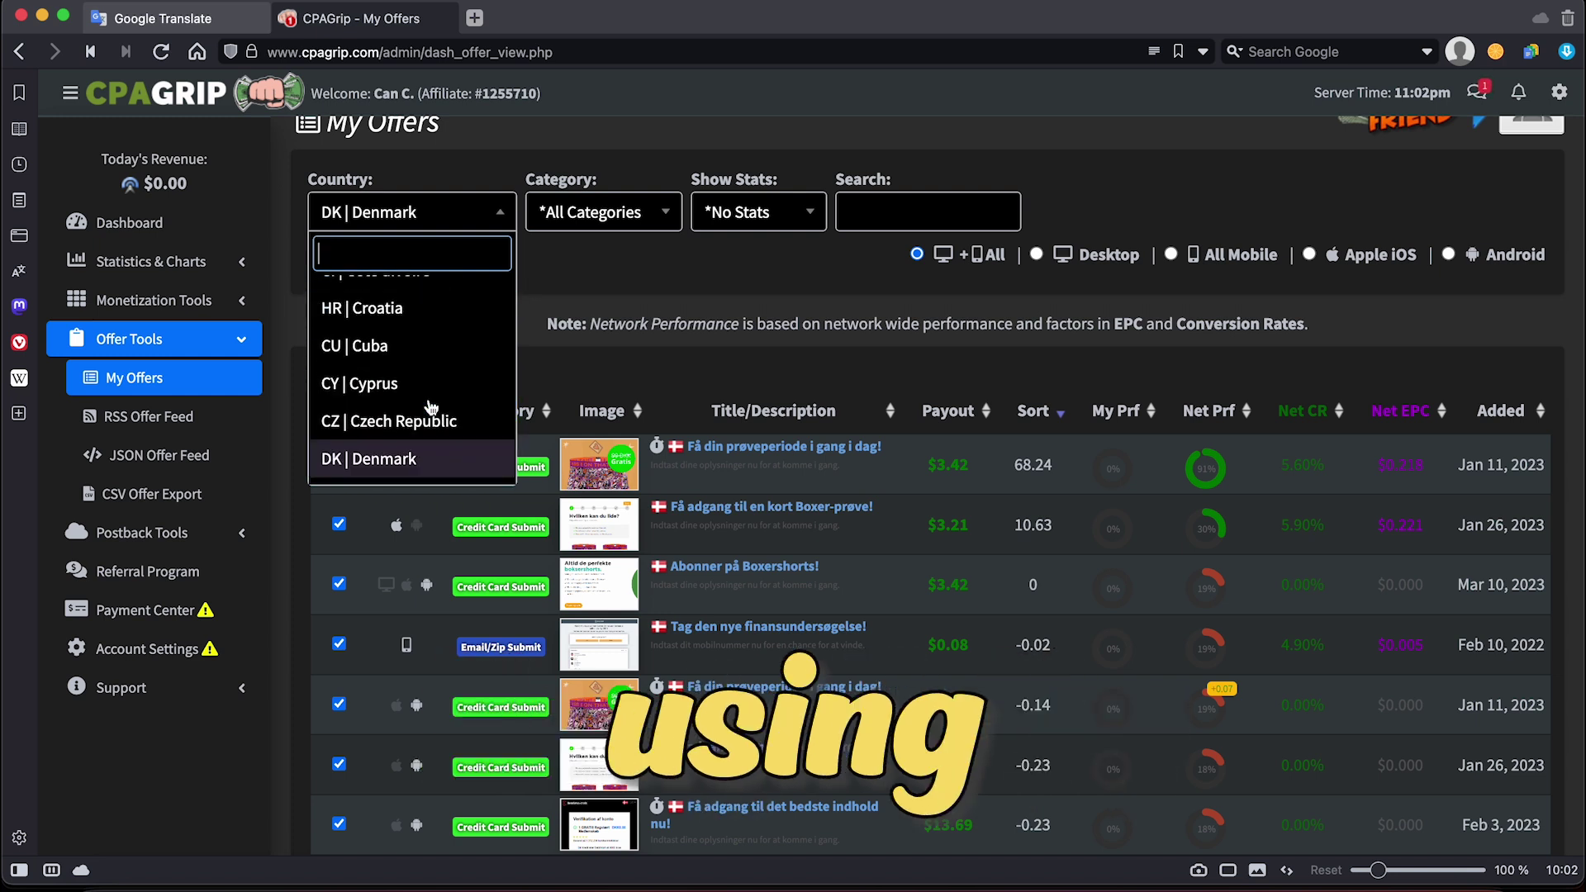
pyautogui.scroll(2, 430, 407)
pyautogui.scroll(5, 430, 446)
pyautogui.click(588, 333)
pyautogui.scroll(-1, 588, 332)
pyautogui.click(784, 349)
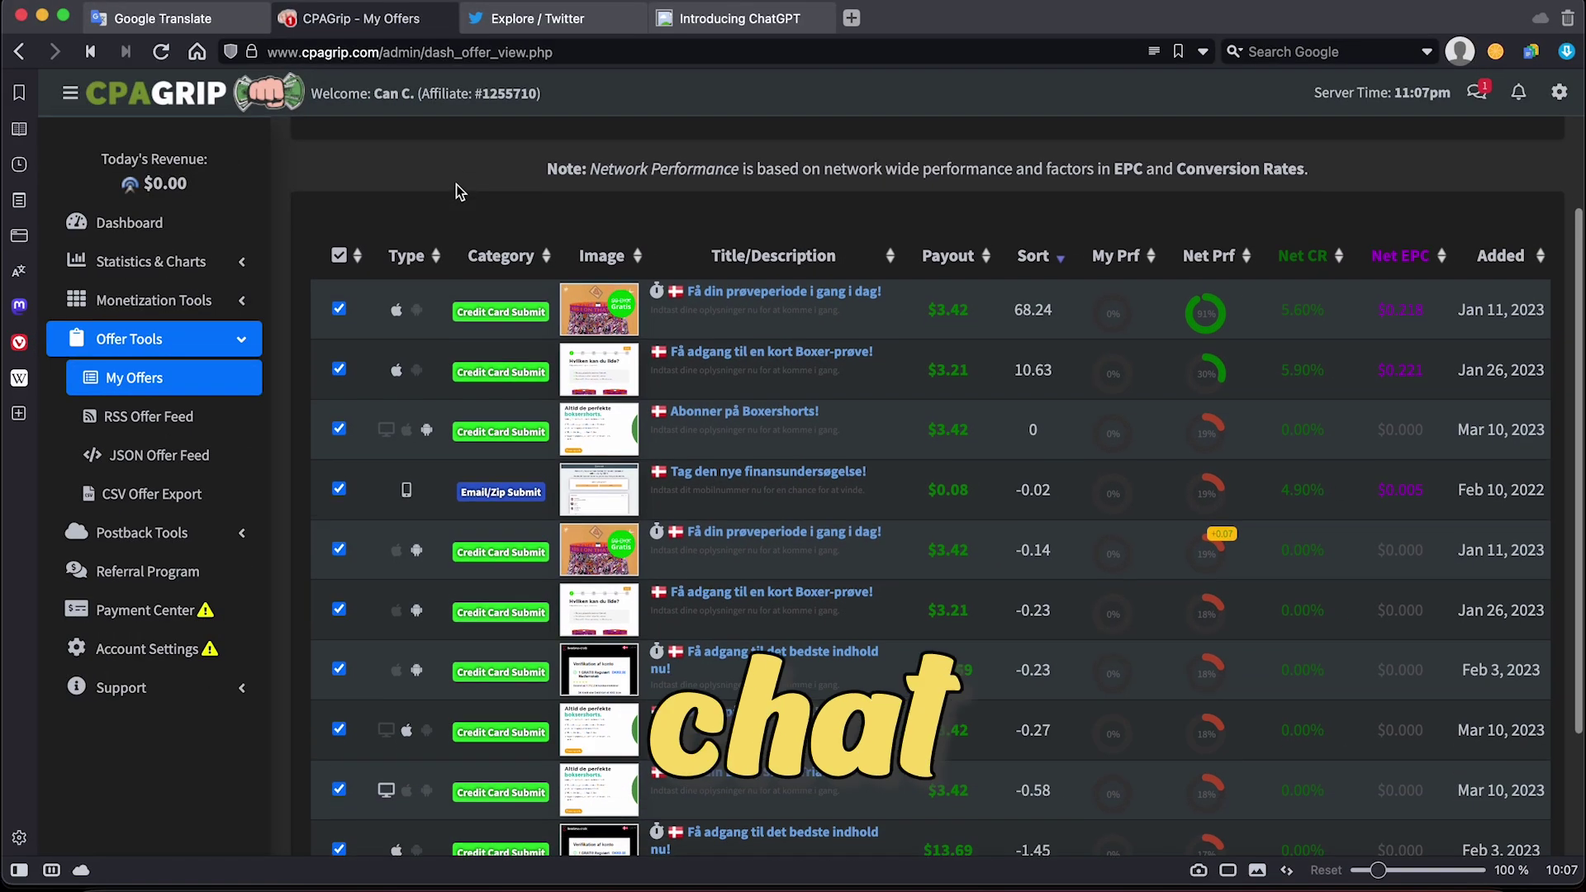
# Step: Switch to the Introducing ChatGPT page and select its heading text
pyautogui.click(723, 17)
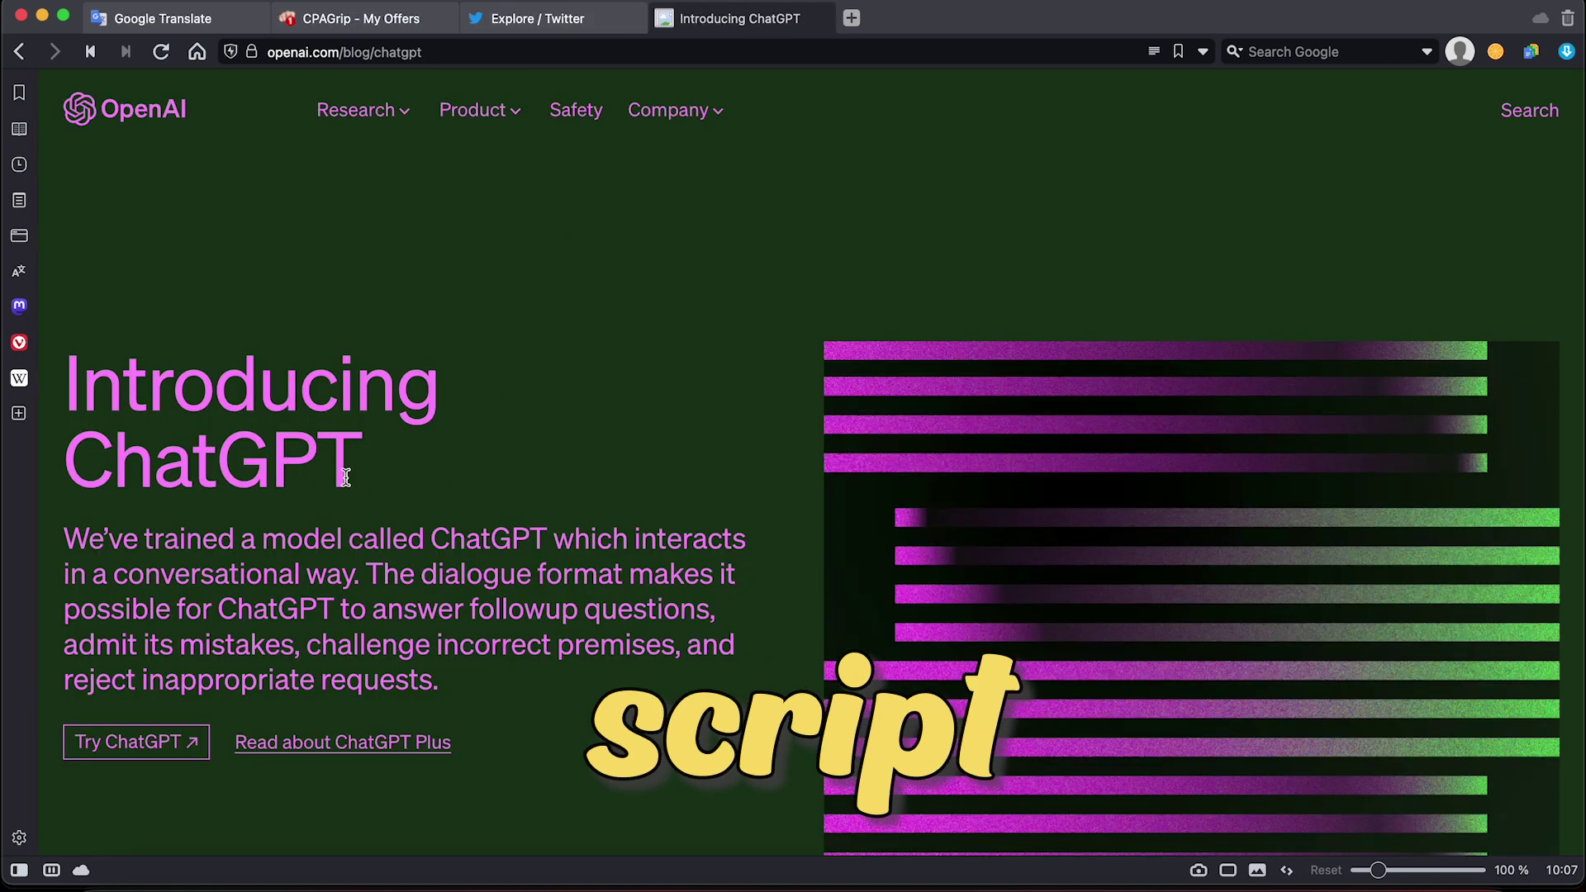
pyautogui.moveTo(73, 444); pyautogui.dragTo(429, 450)
pyautogui.scroll(-2, 433, 449)
pyautogui.scroll(2, 432, 449)
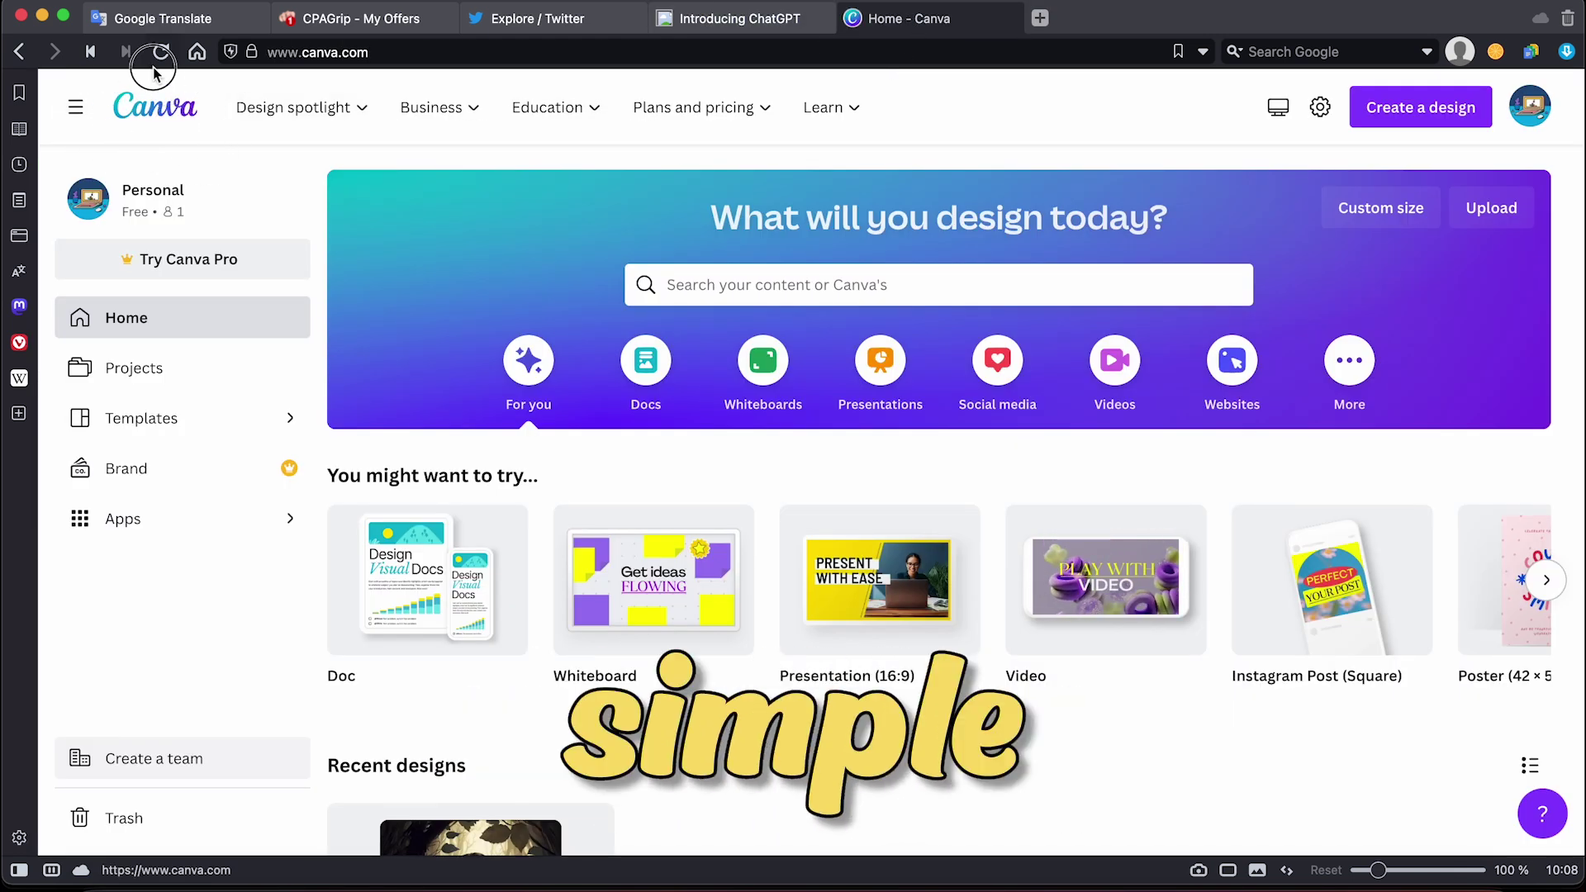
# Step: Open Canva's template gallery and filter it to Videos
pyautogui.scroll(-3, 495, 495)
pyautogui.scroll(3, 826, 578)
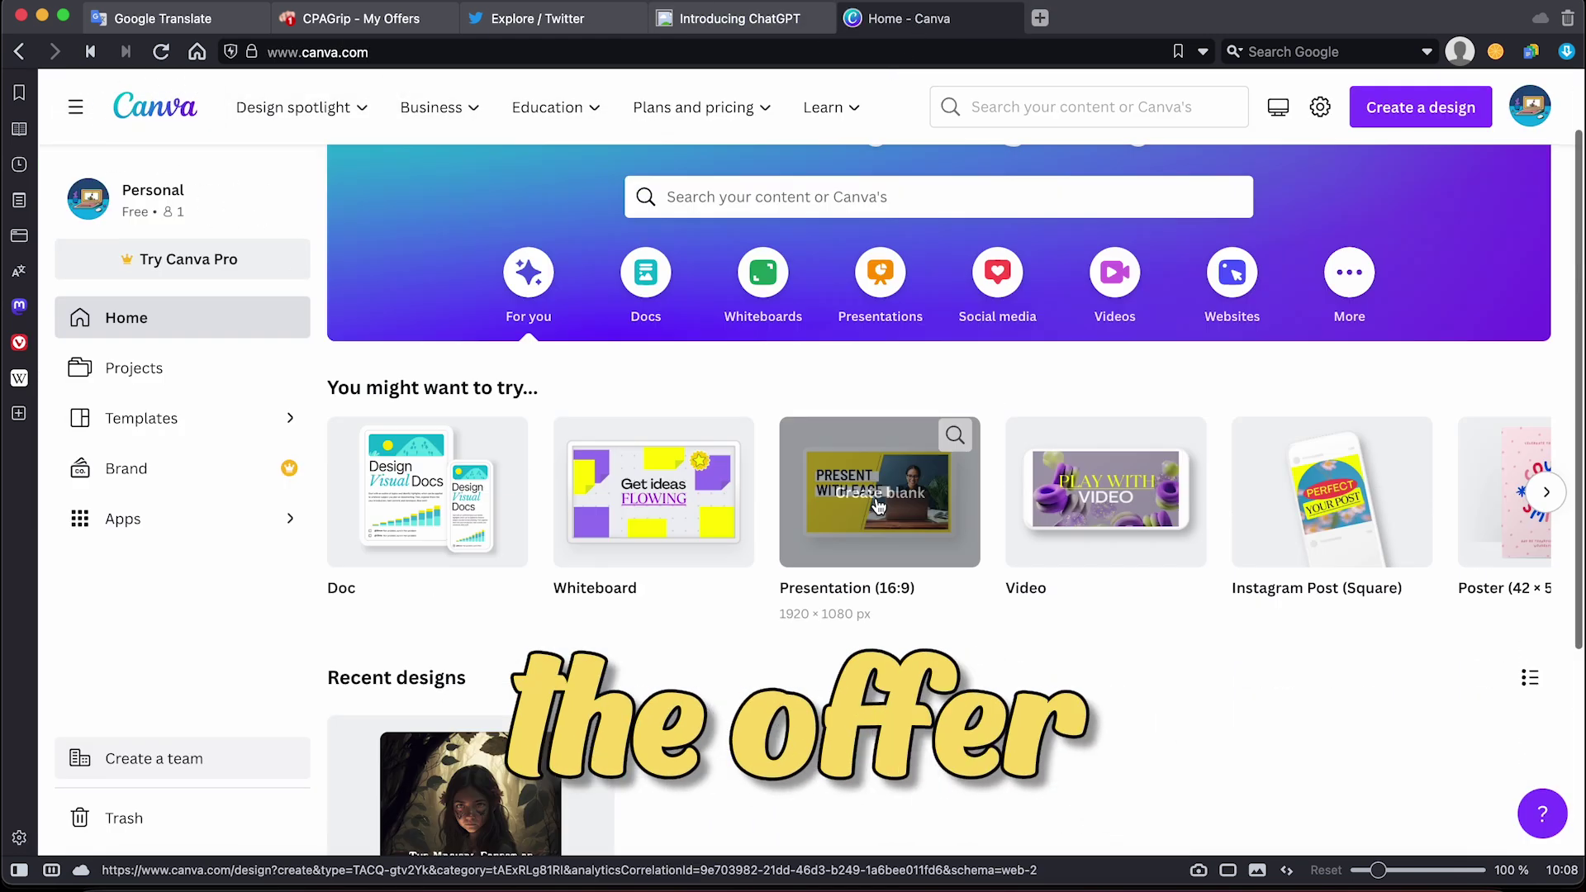
pyautogui.click(141, 418)
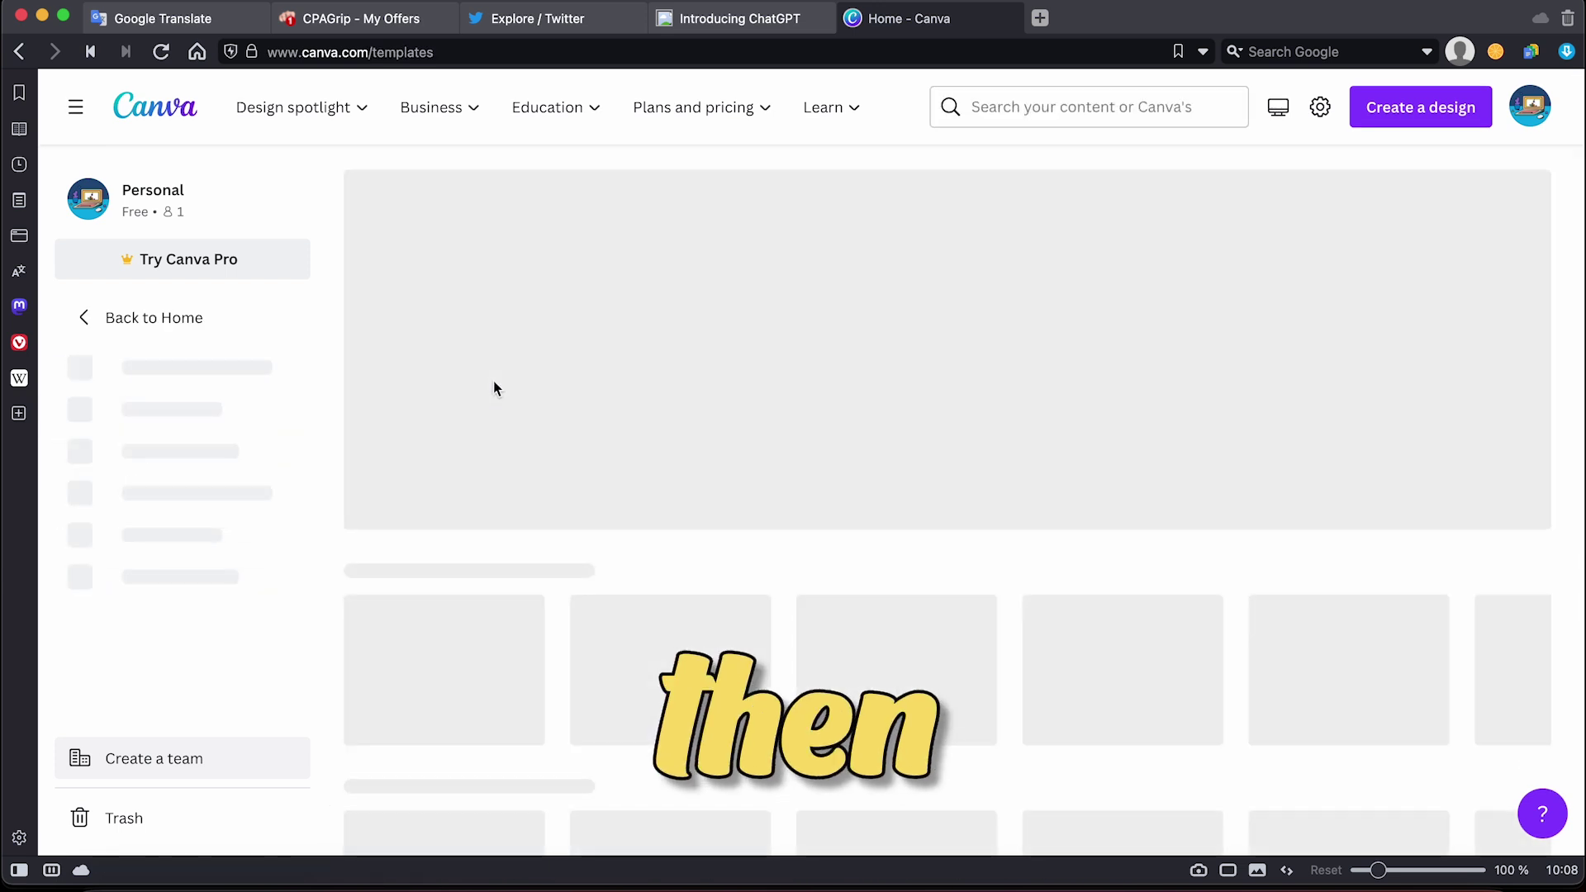
pyautogui.scroll(-3, 821, 437)
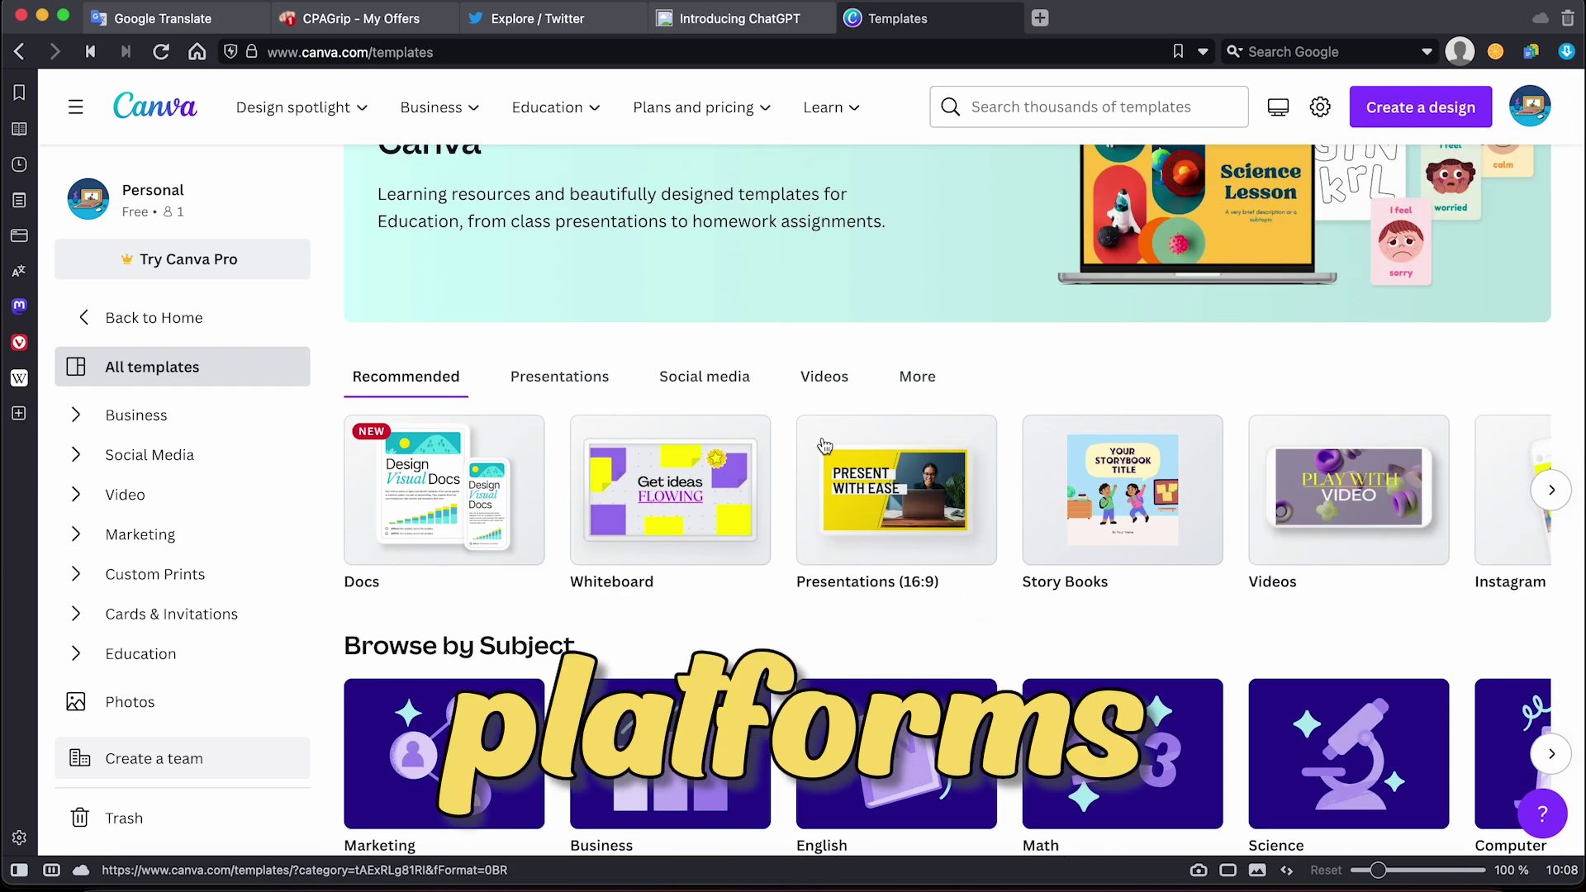
pyautogui.click(808, 380)
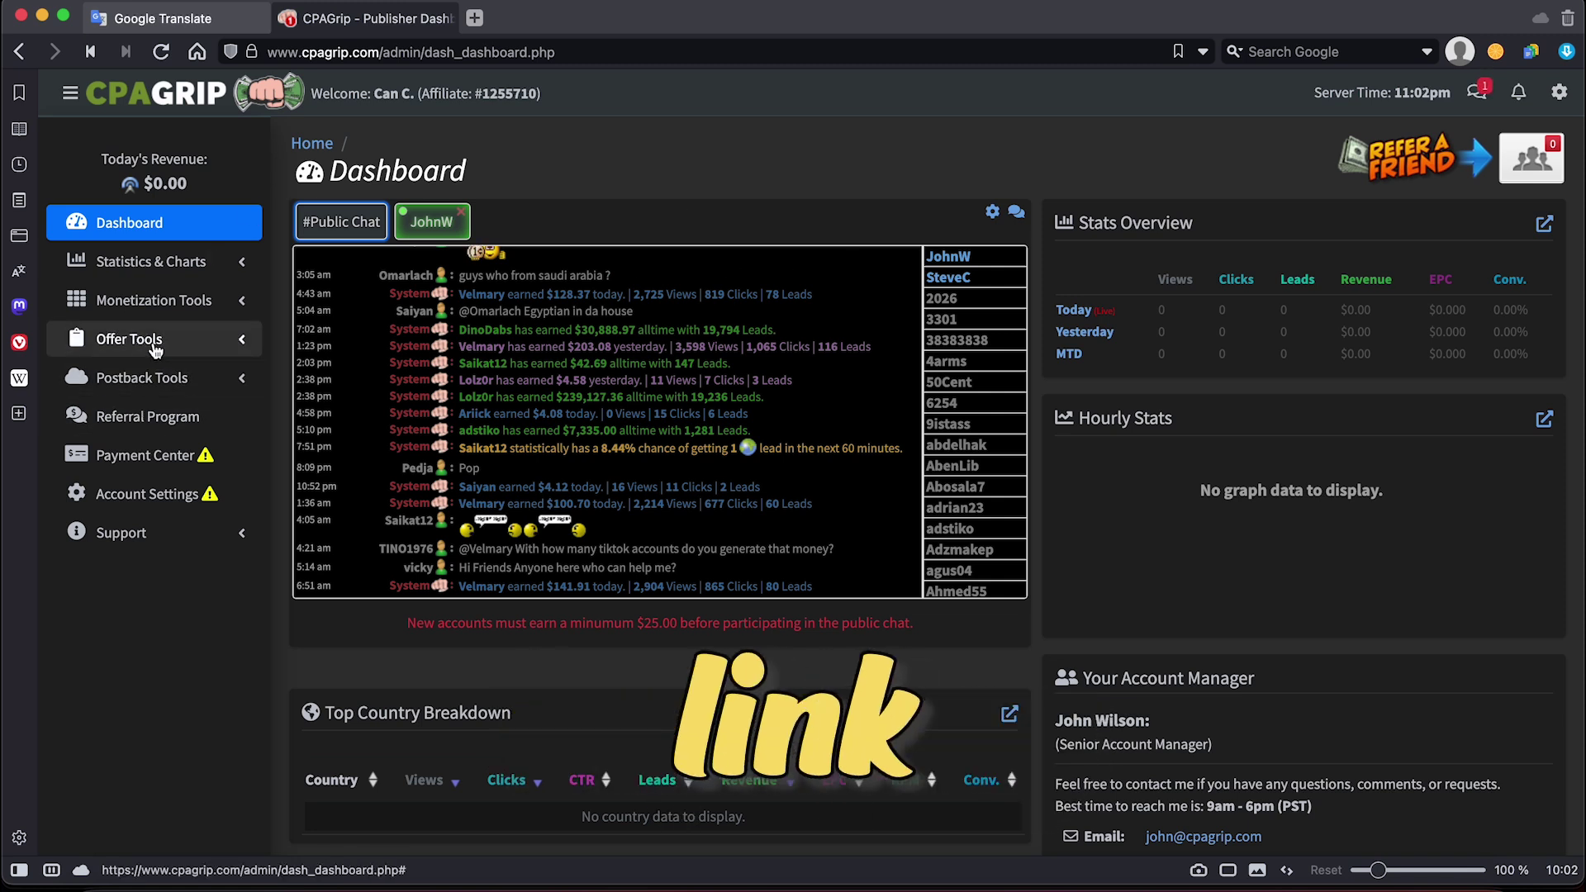
# Step: Filter the My Offers list to DK | Denmark
pyautogui.click(142, 376)
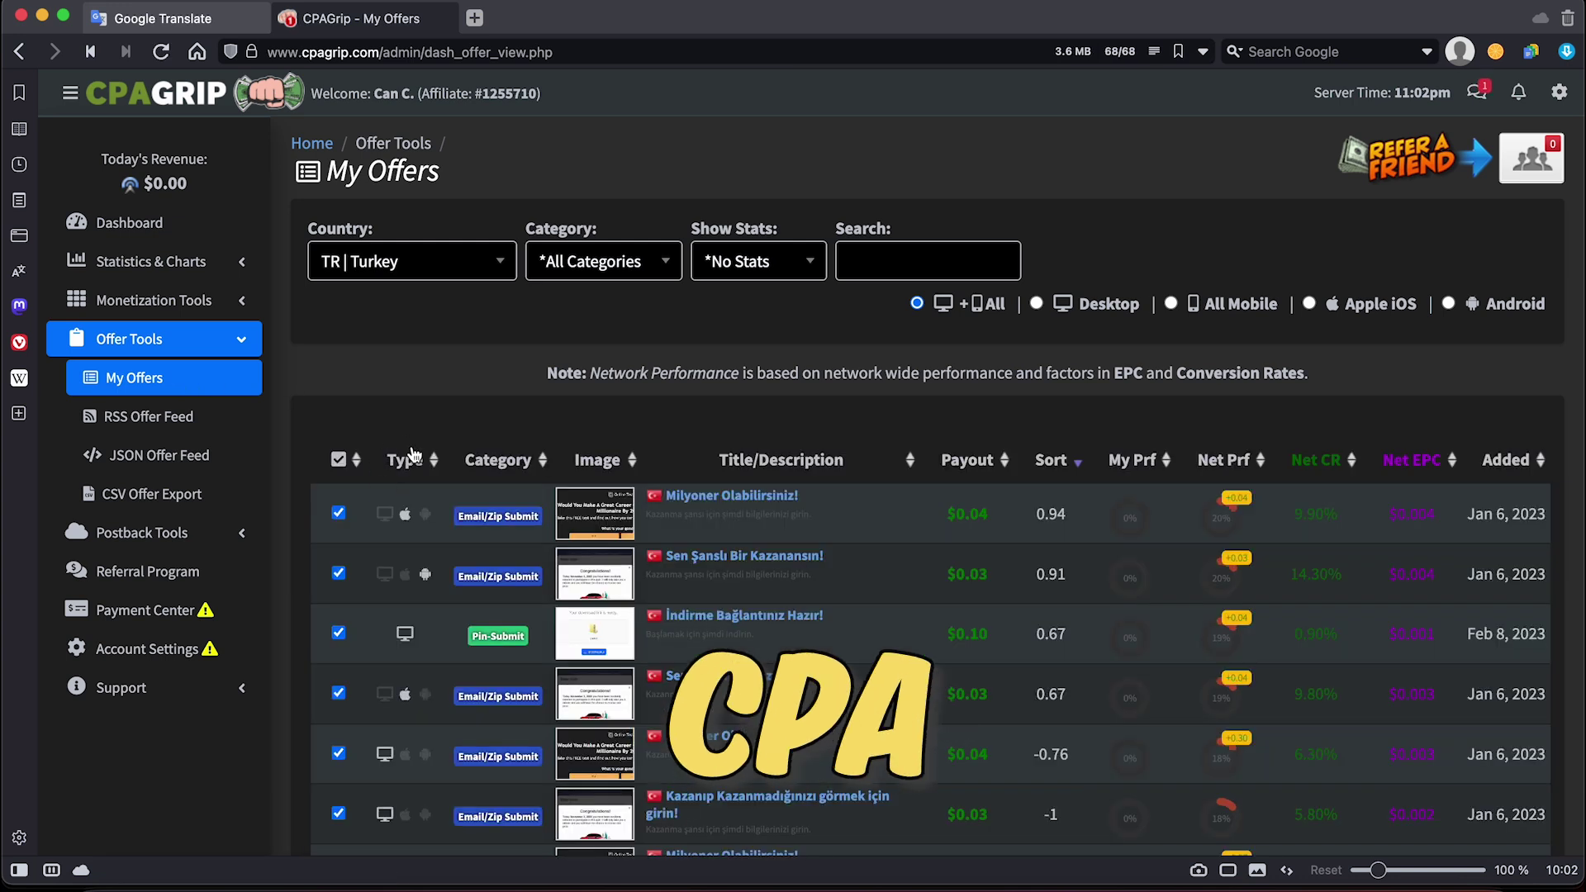
pyautogui.click(505, 273)
pyautogui.scroll(5, 482, 430)
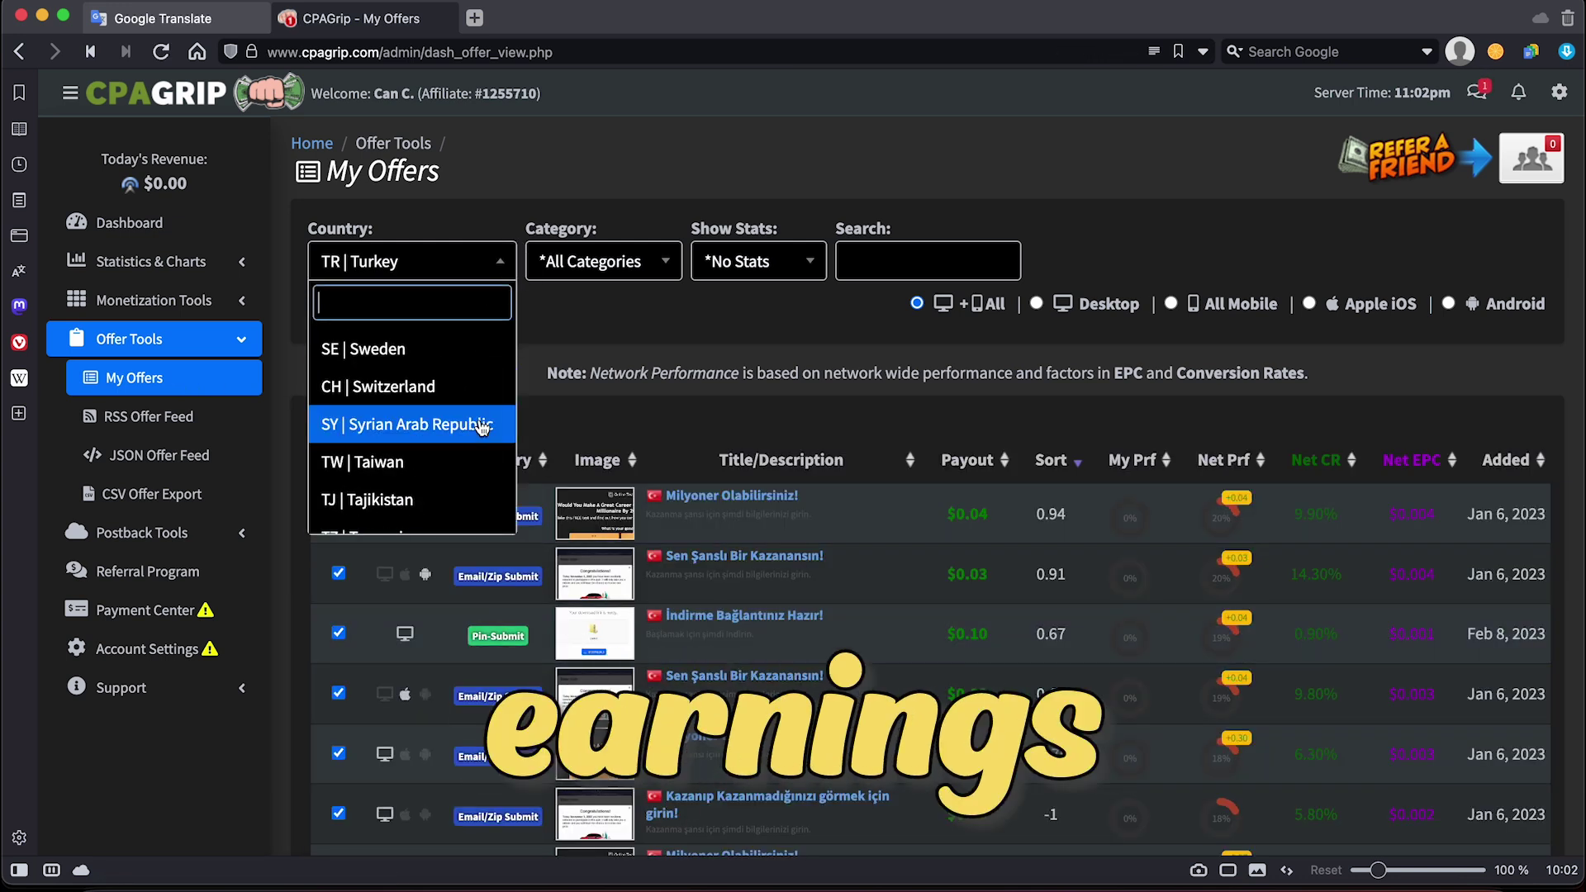
pyautogui.click(484, 446)
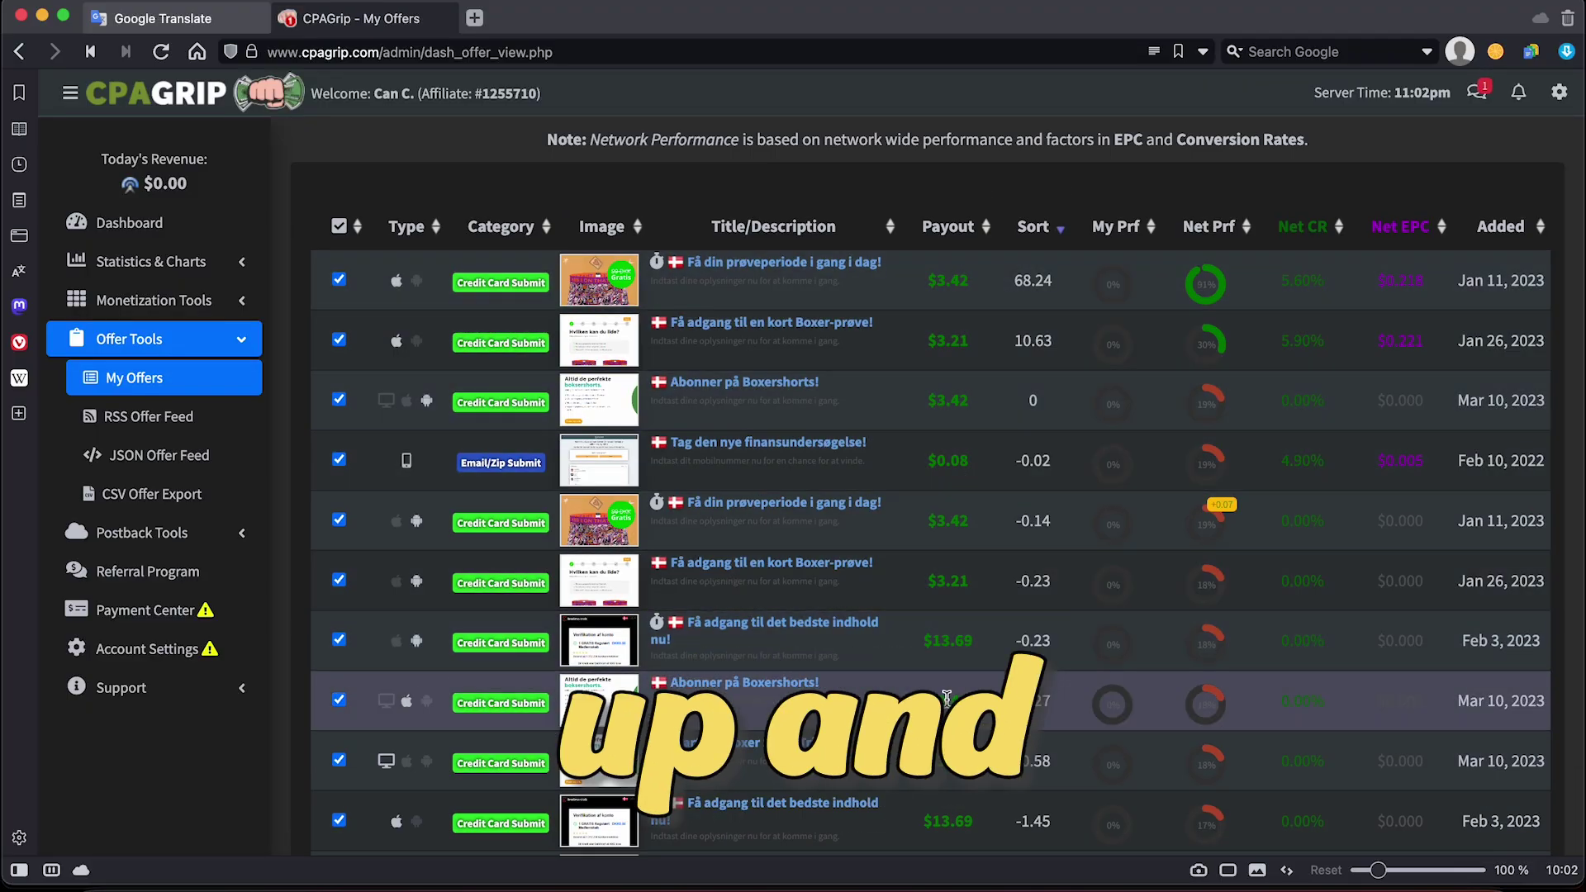
pyautogui.scroll(5, 636, 231)
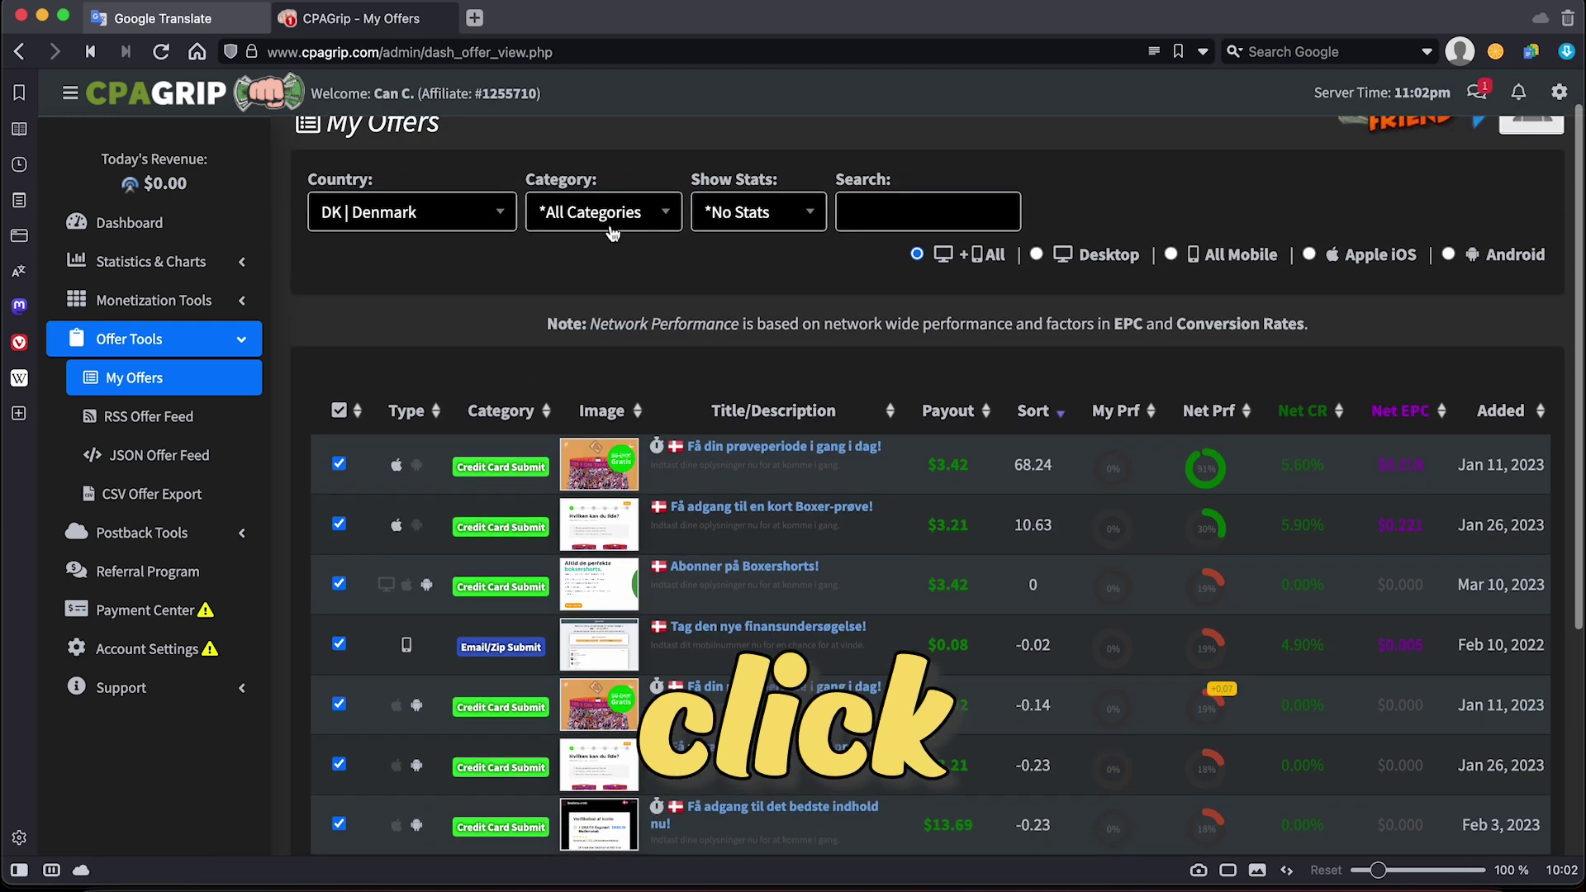
pyautogui.click(501, 209)
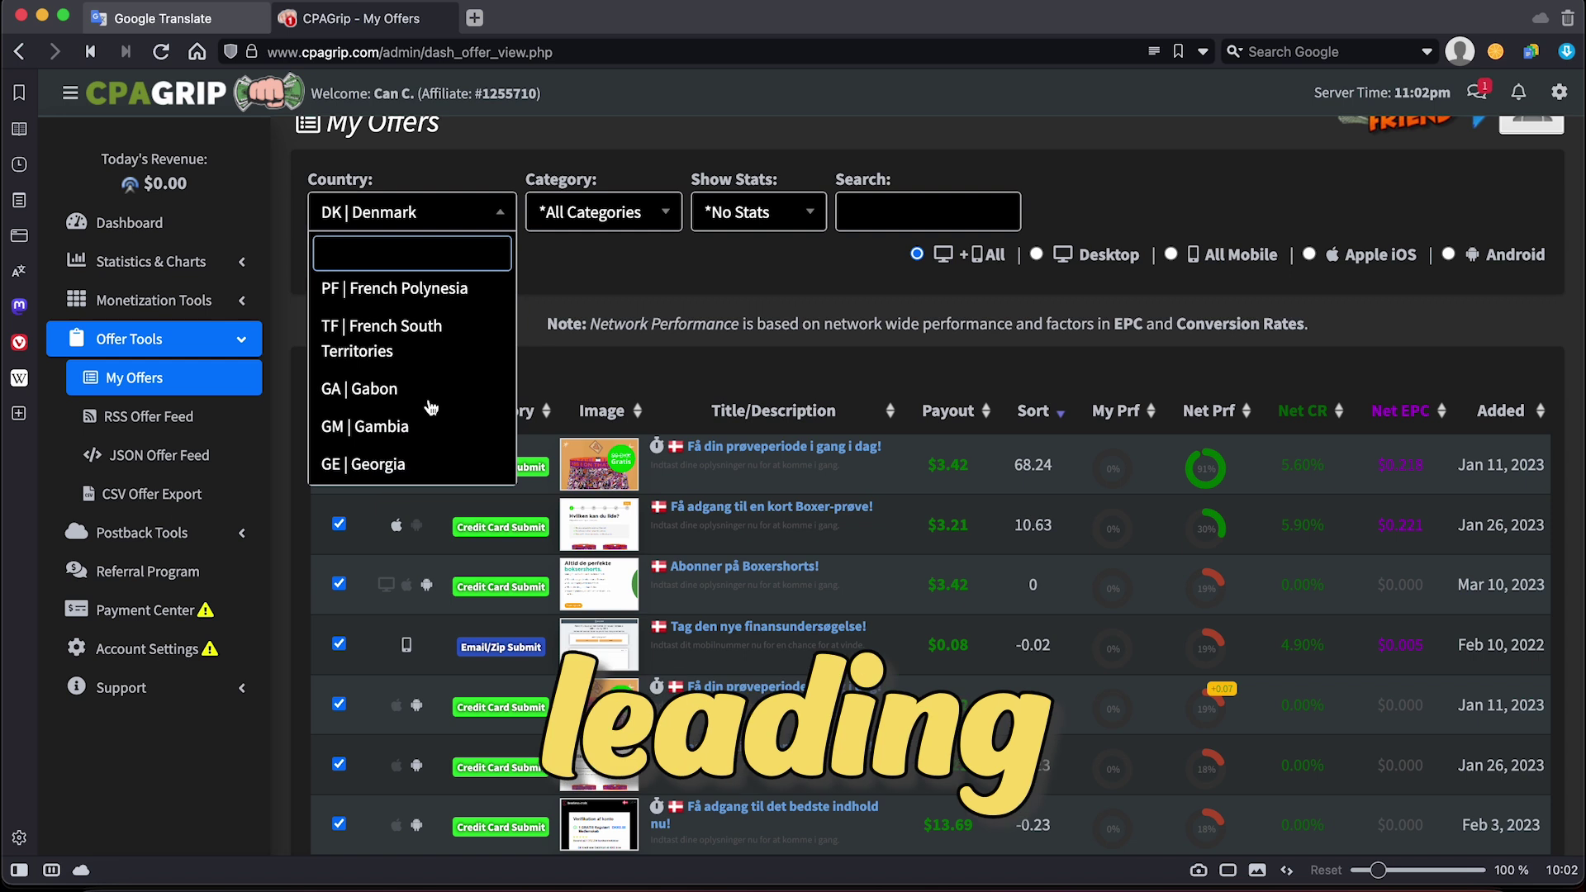
pyautogui.scroll(-5, 430, 407)
pyautogui.scroll(1, 430, 407)
pyautogui.scroll(-1, 430, 407)
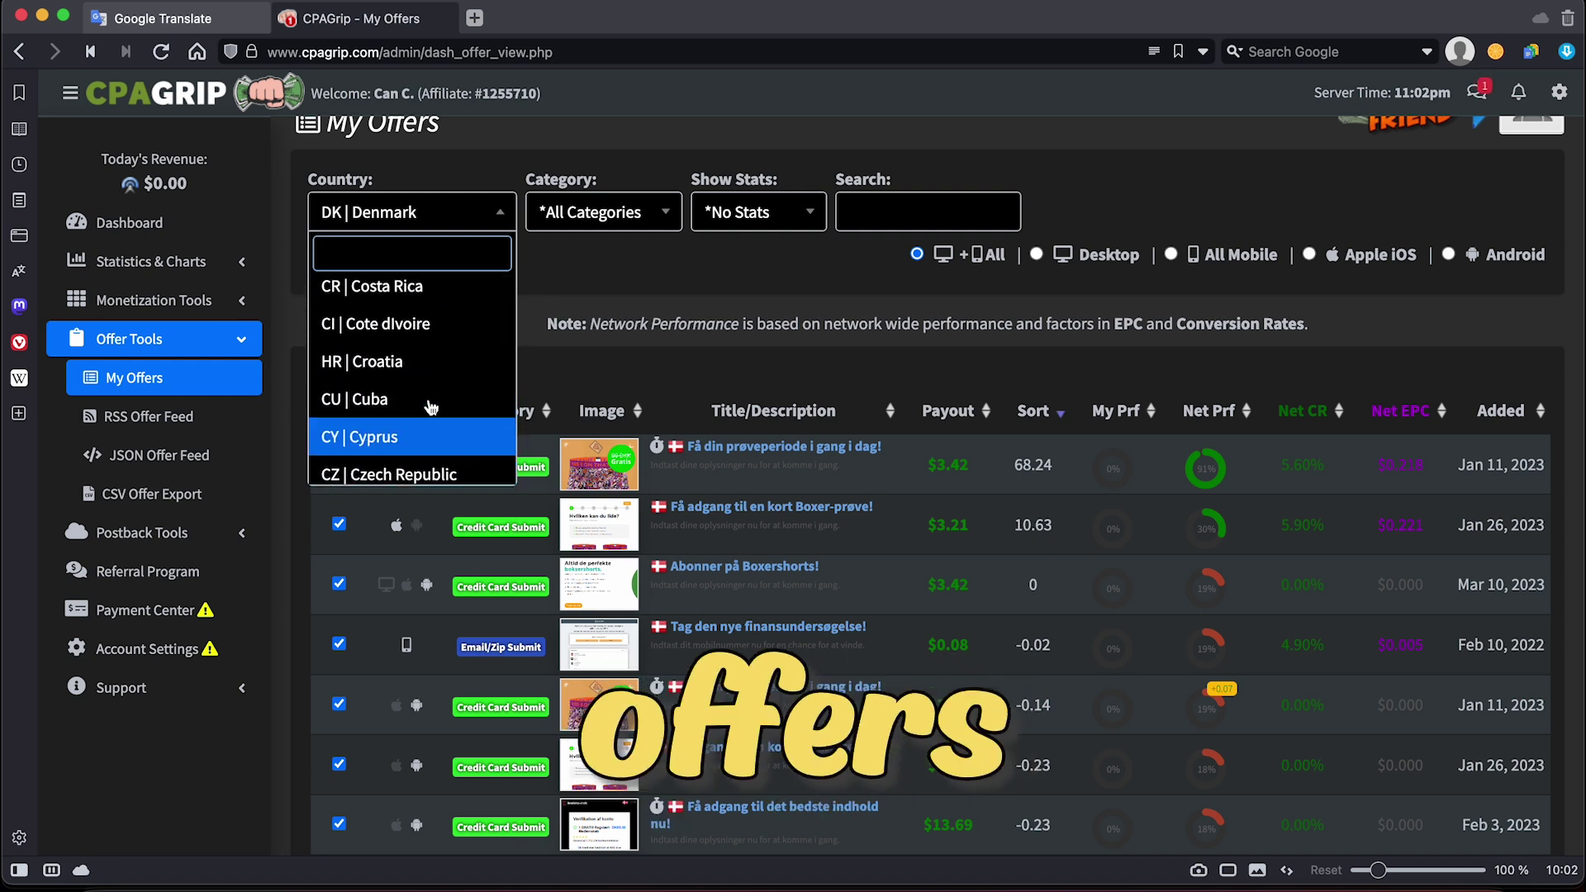
pyautogui.scroll(4, 431, 407)
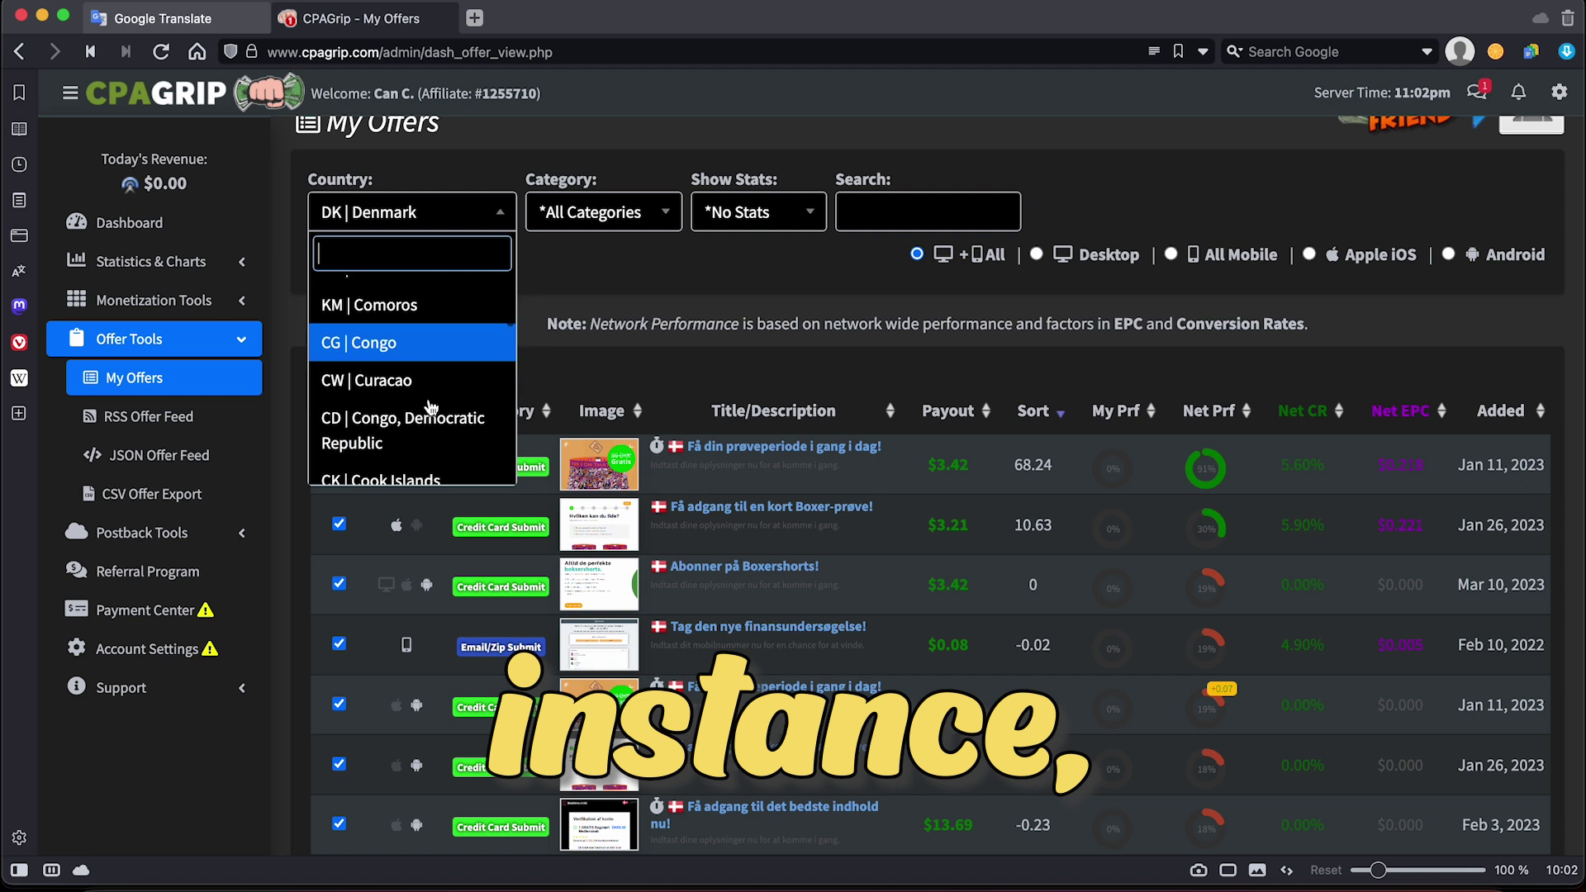
pyautogui.scroll(-7, 430, 407)
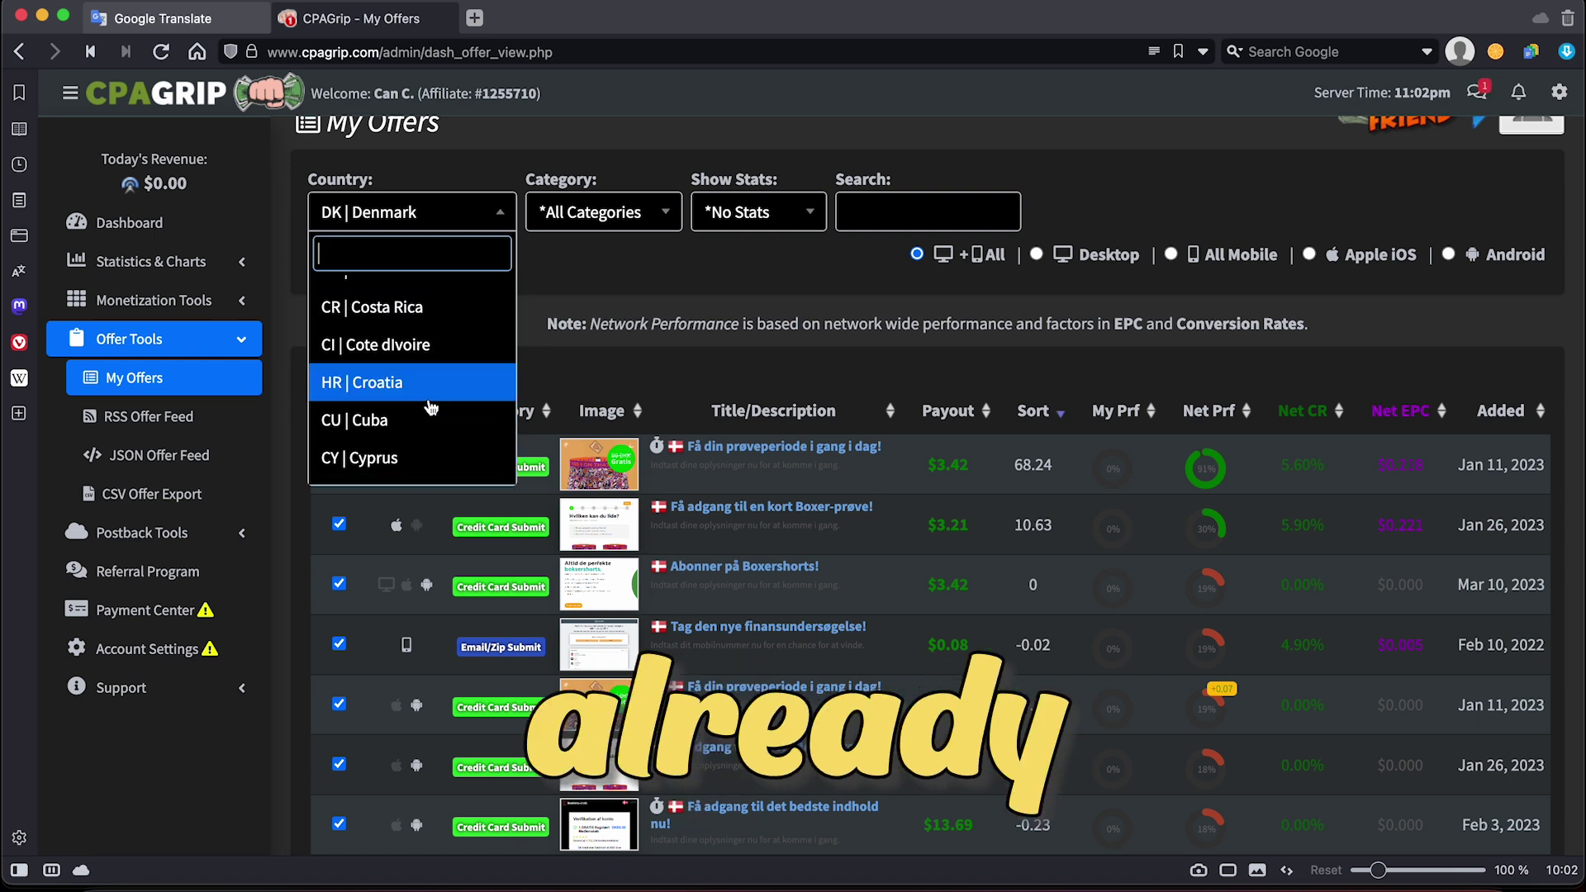
pyautogui.click(605, 323)
# Step: Open the offer 'Få din prøveperiode i gang i dag!' and copy its tracking link
pyautogui.scroll(-2, 743, 339)
pyautogui.click(772, 360)
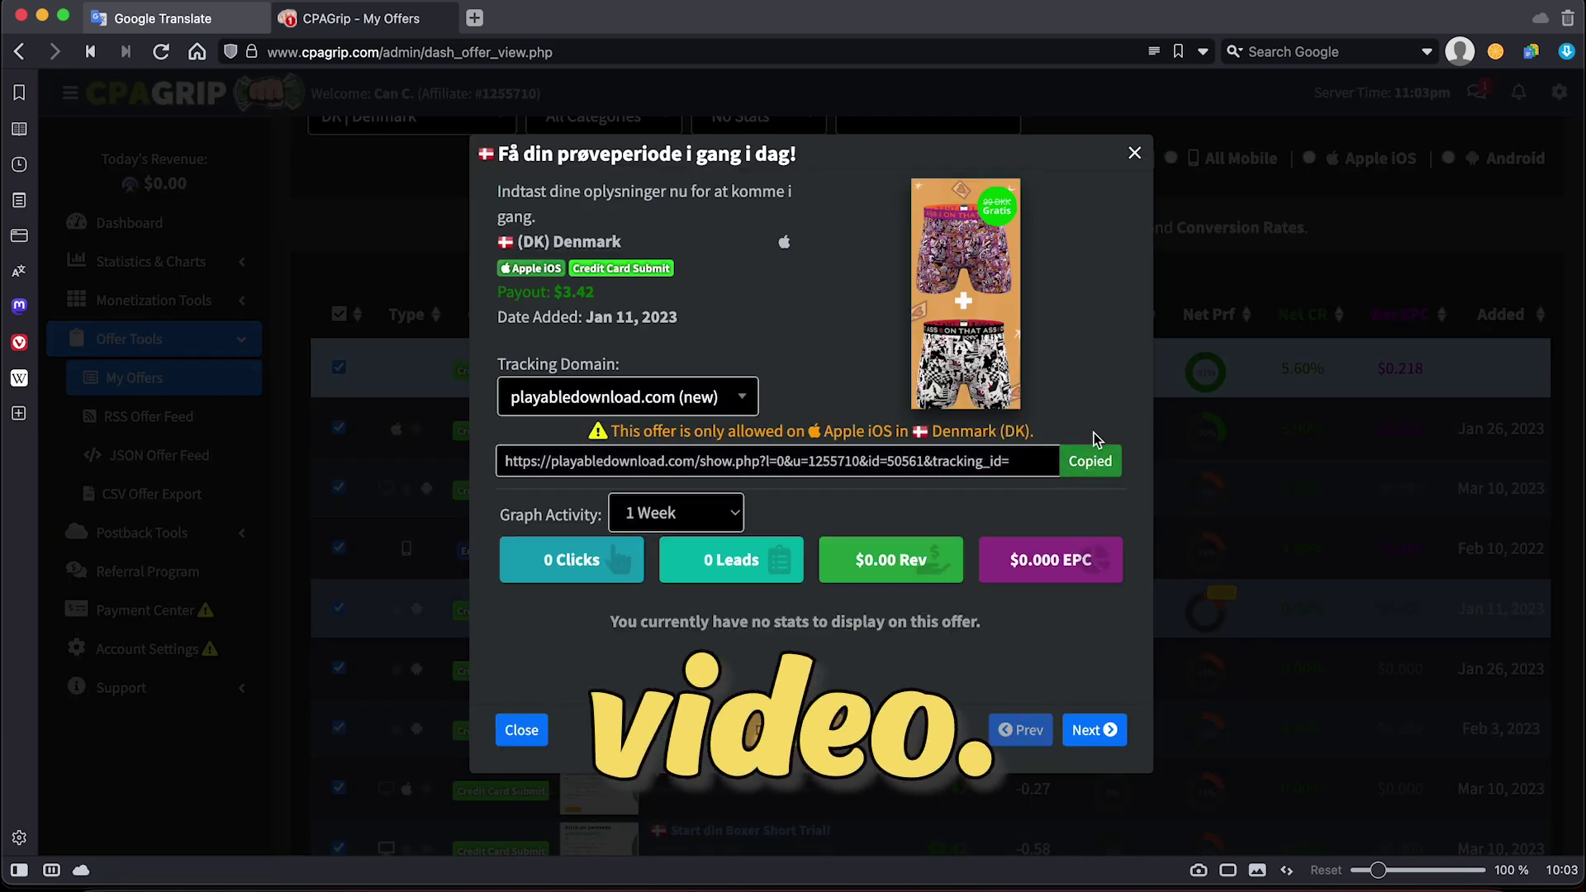
pyautogui.click(1078, 460)
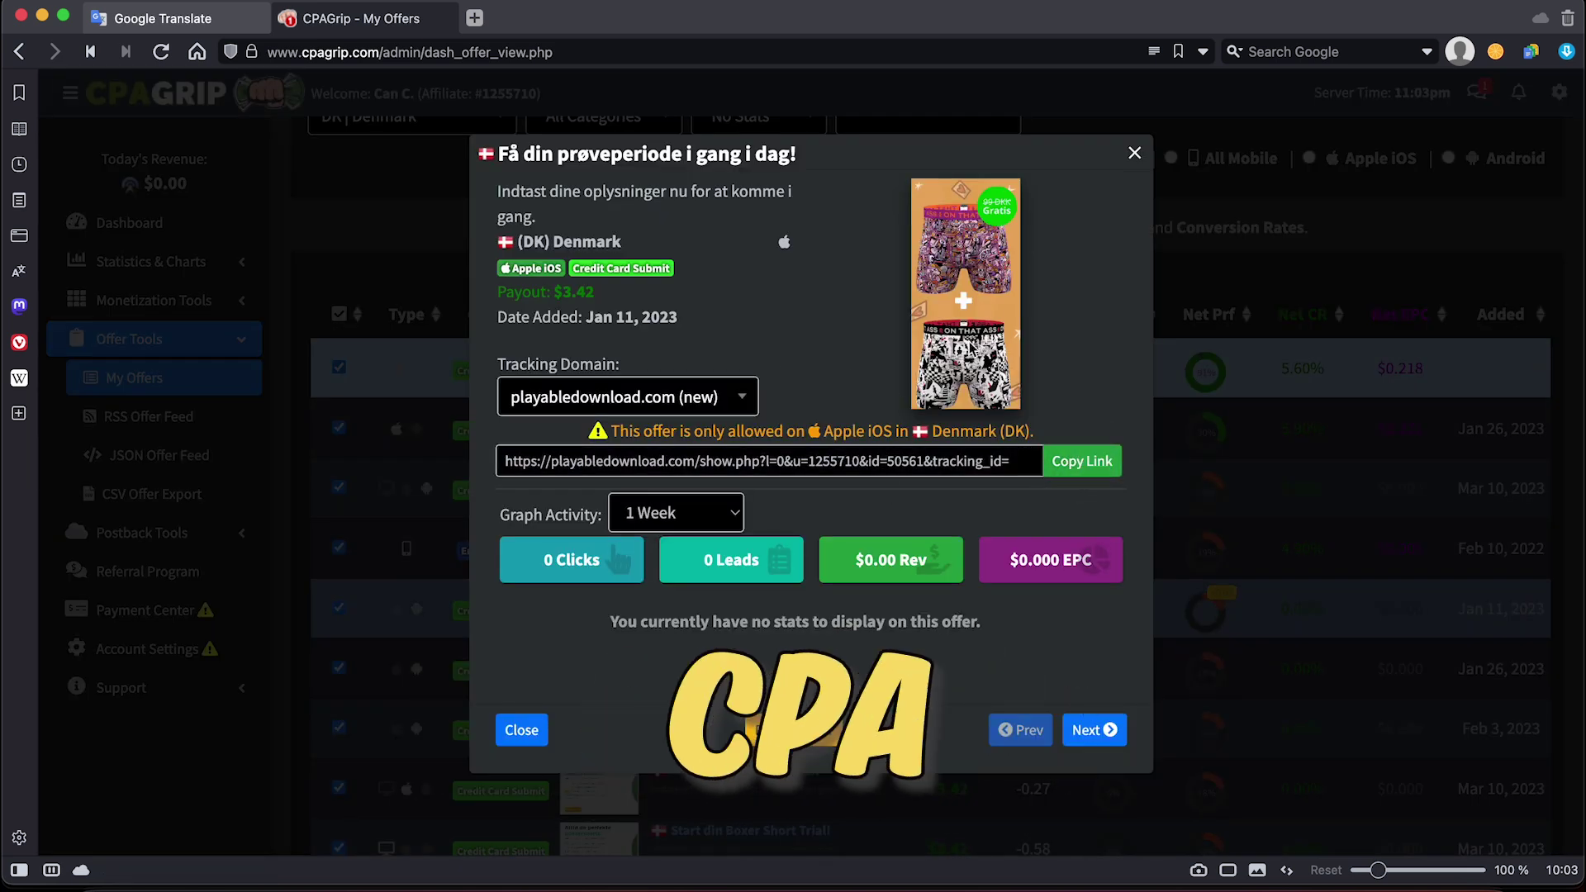
# Step: Close the Danish offer and filter My Offers to NL | Netherlands
pyautogui.click(1135, 153)
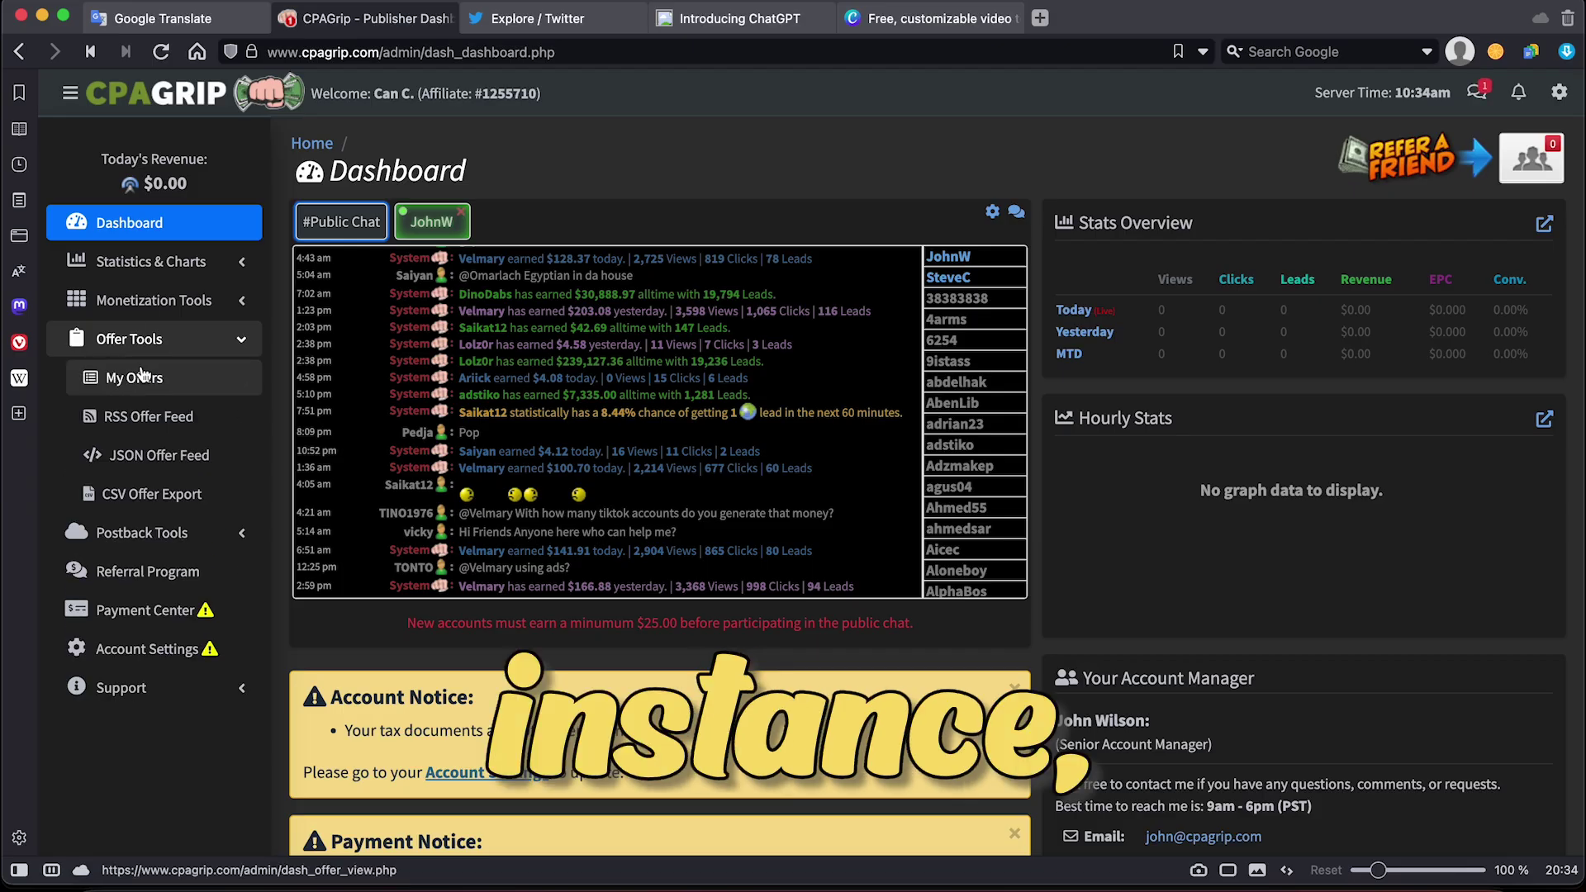
pyautogui.click(141, 377)
pyautogui.click(446, 258)
pyautogui.write('ne')
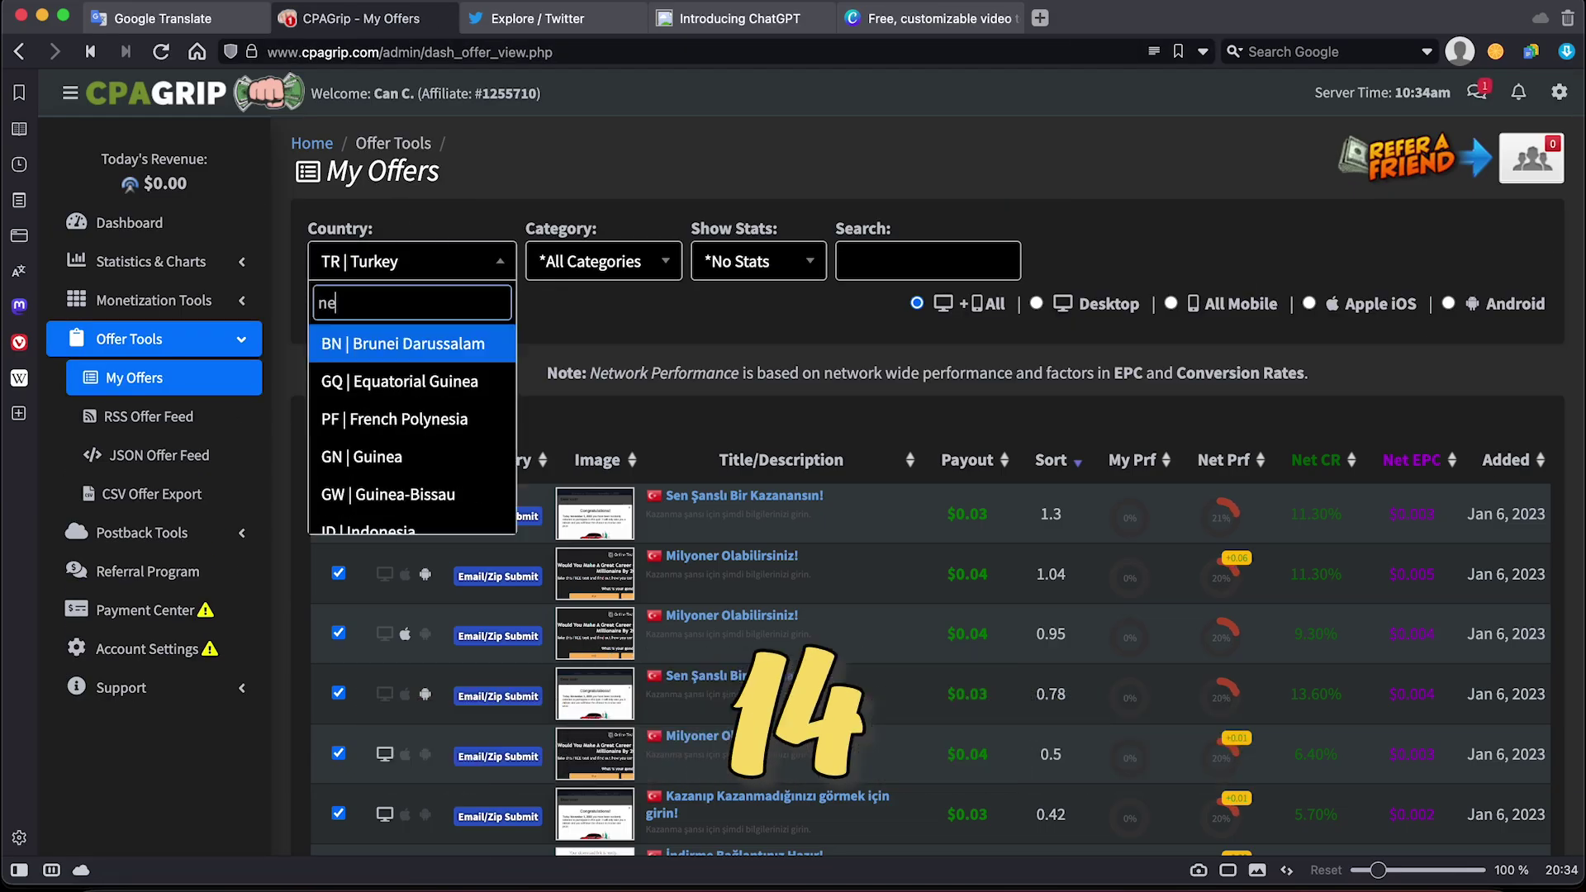
pyautogui.press('BackSpace')
pyautogui.scroll(-10, 425, 407)
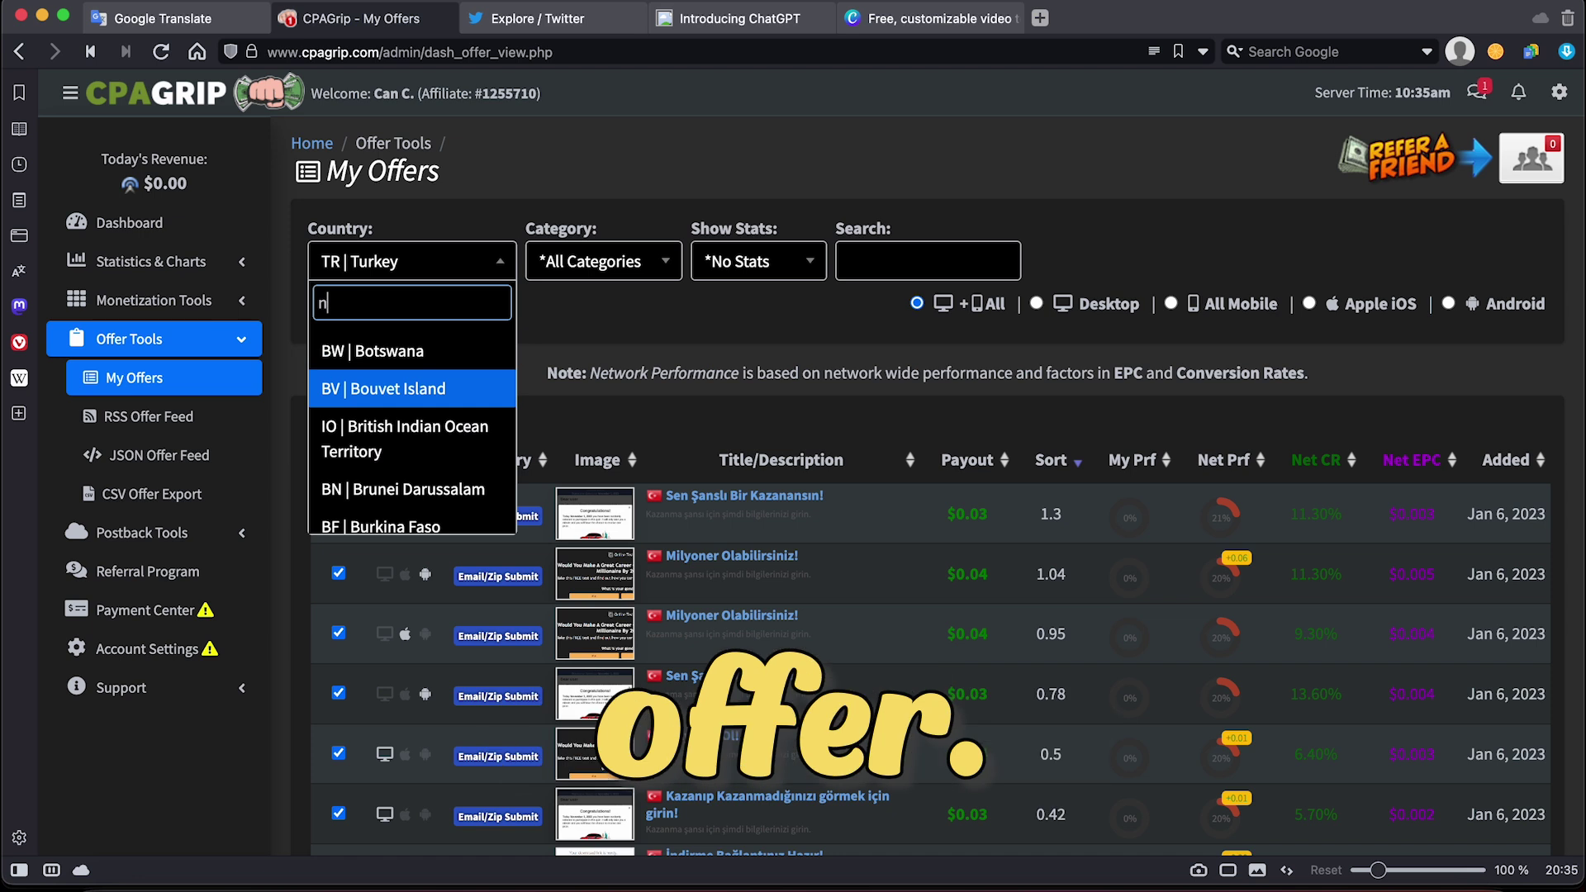
pyautogui.write('e')
pyautogui.scroll(-5, 412, 413)
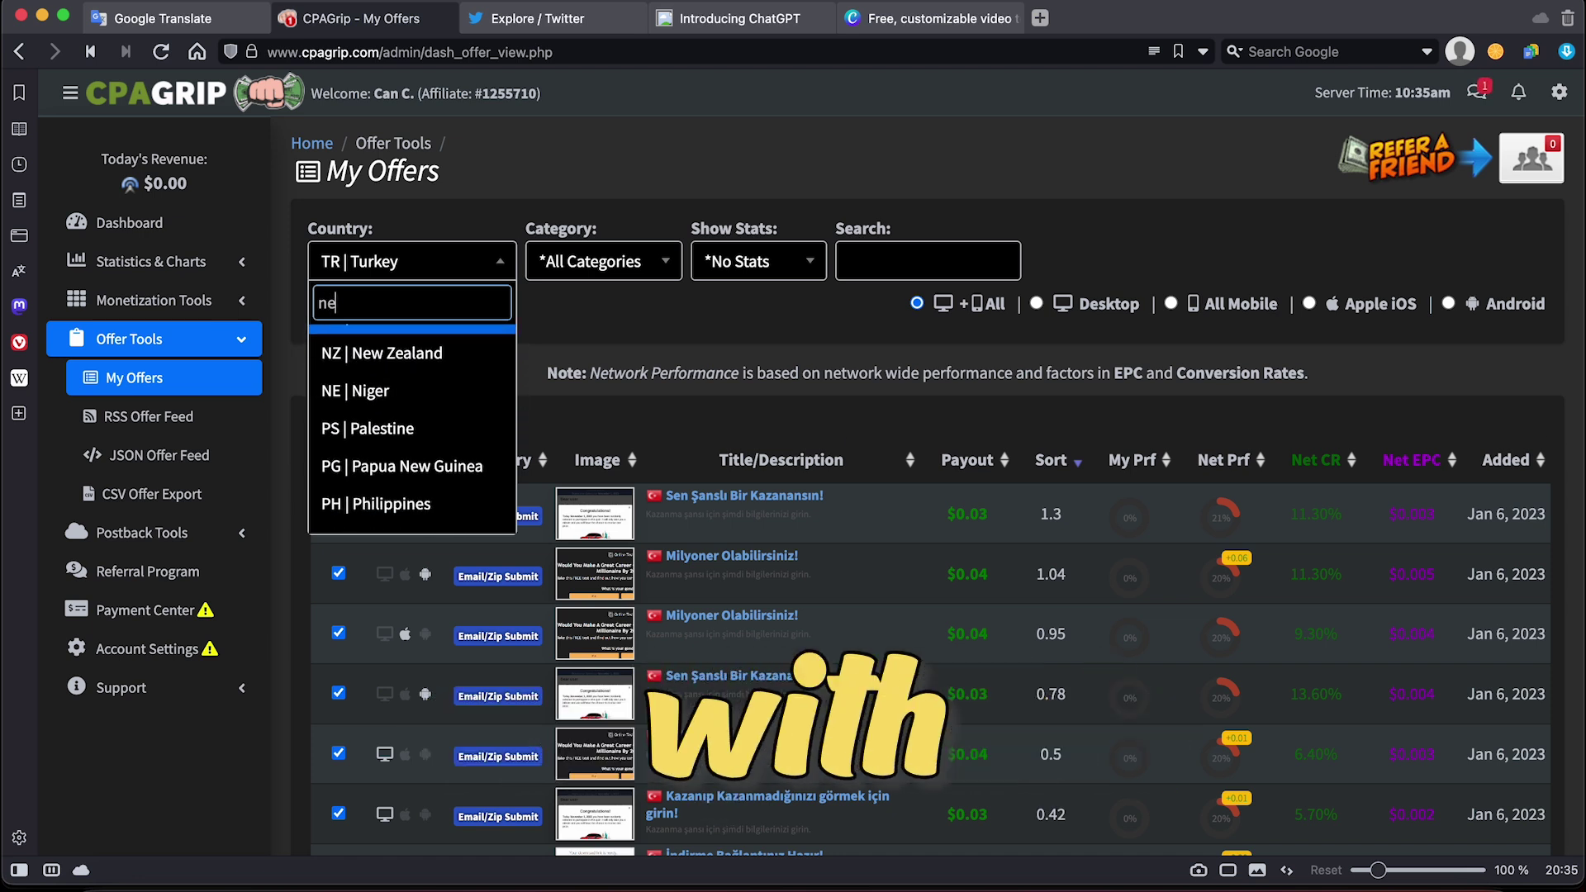
pyautogui.scroll(5, 411, 413)
pyautogui.click(380, 463)
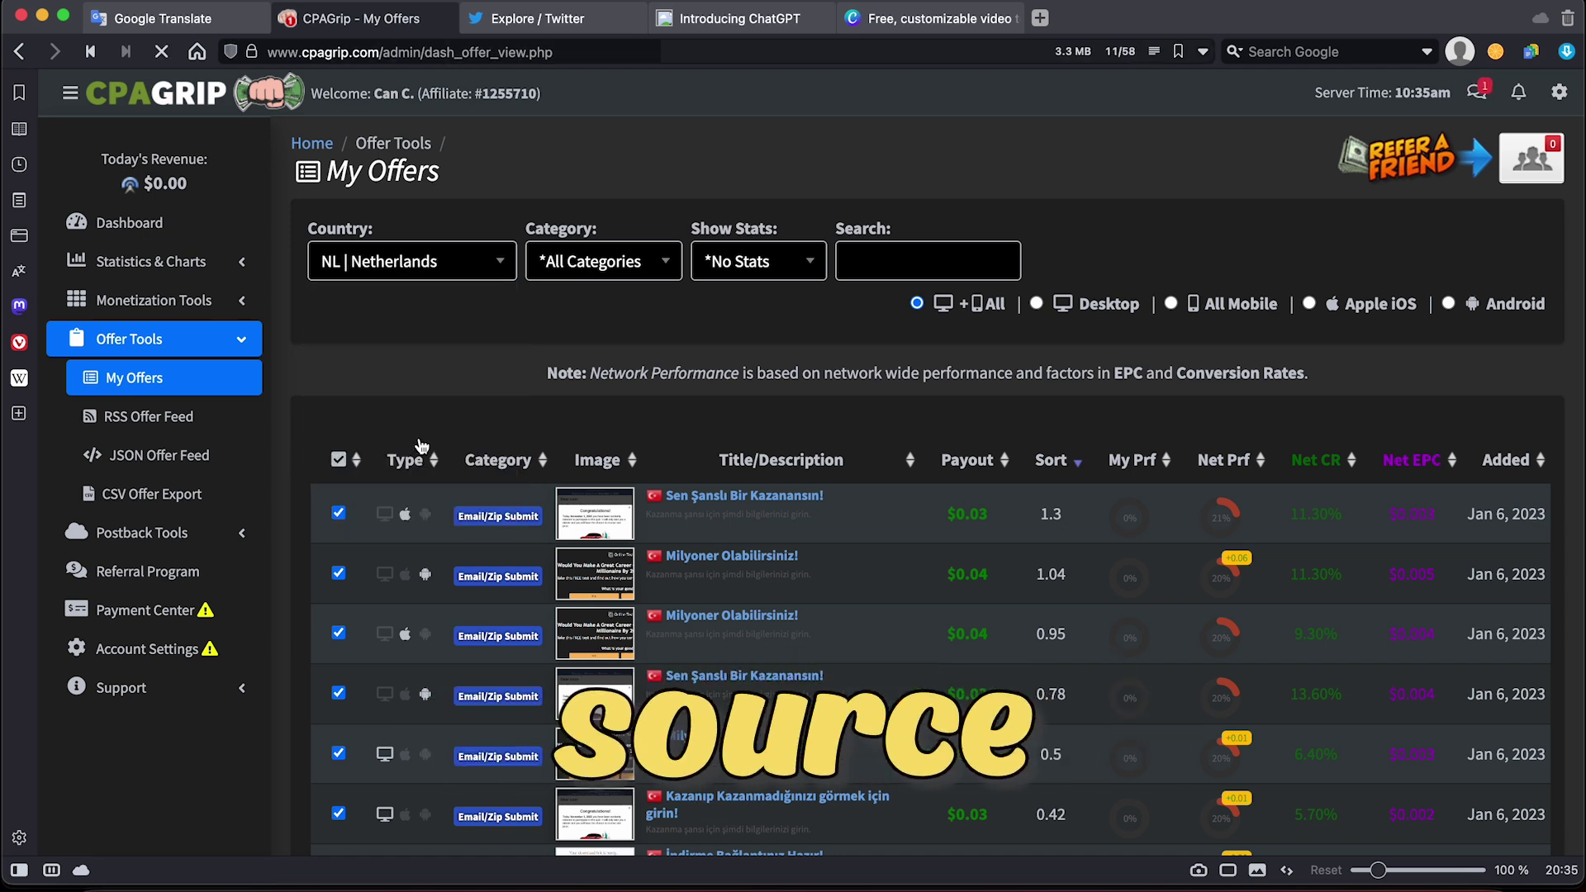
# Step: Open the 'Pak nu je iPhone 14!' offer and copy its tracking link
pyautogui.scroll(-4, 628, 541)
pyautogui.scroll(-5, 627, 541)
pyautogui.scroll(5, 875, 502)
pyautogui.scroll(1, 876, 502)
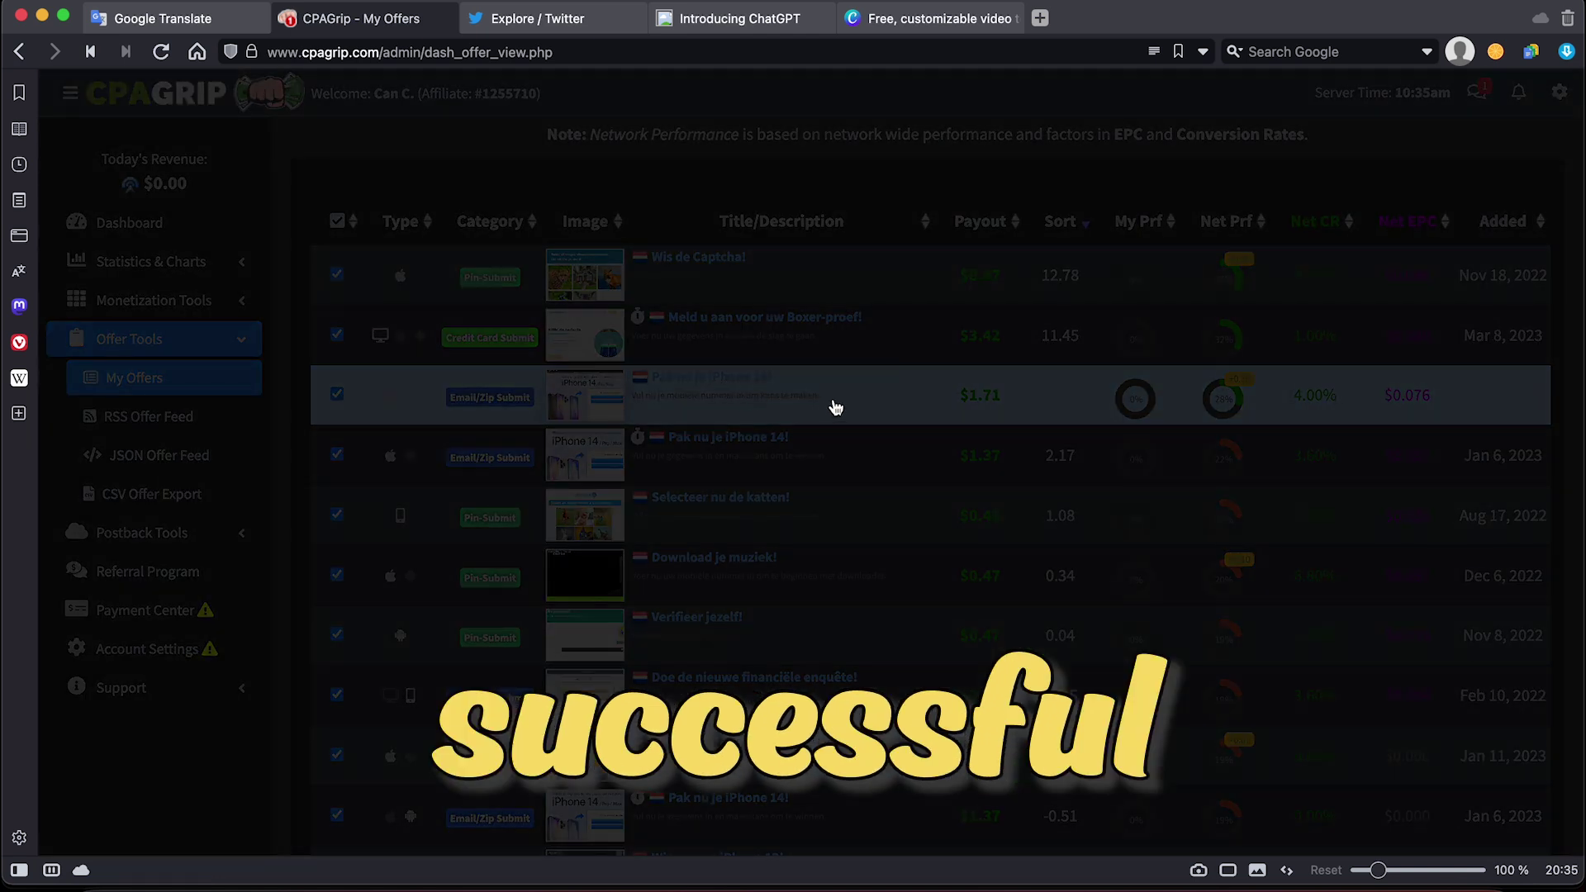
pyautogui.click(834, 406)
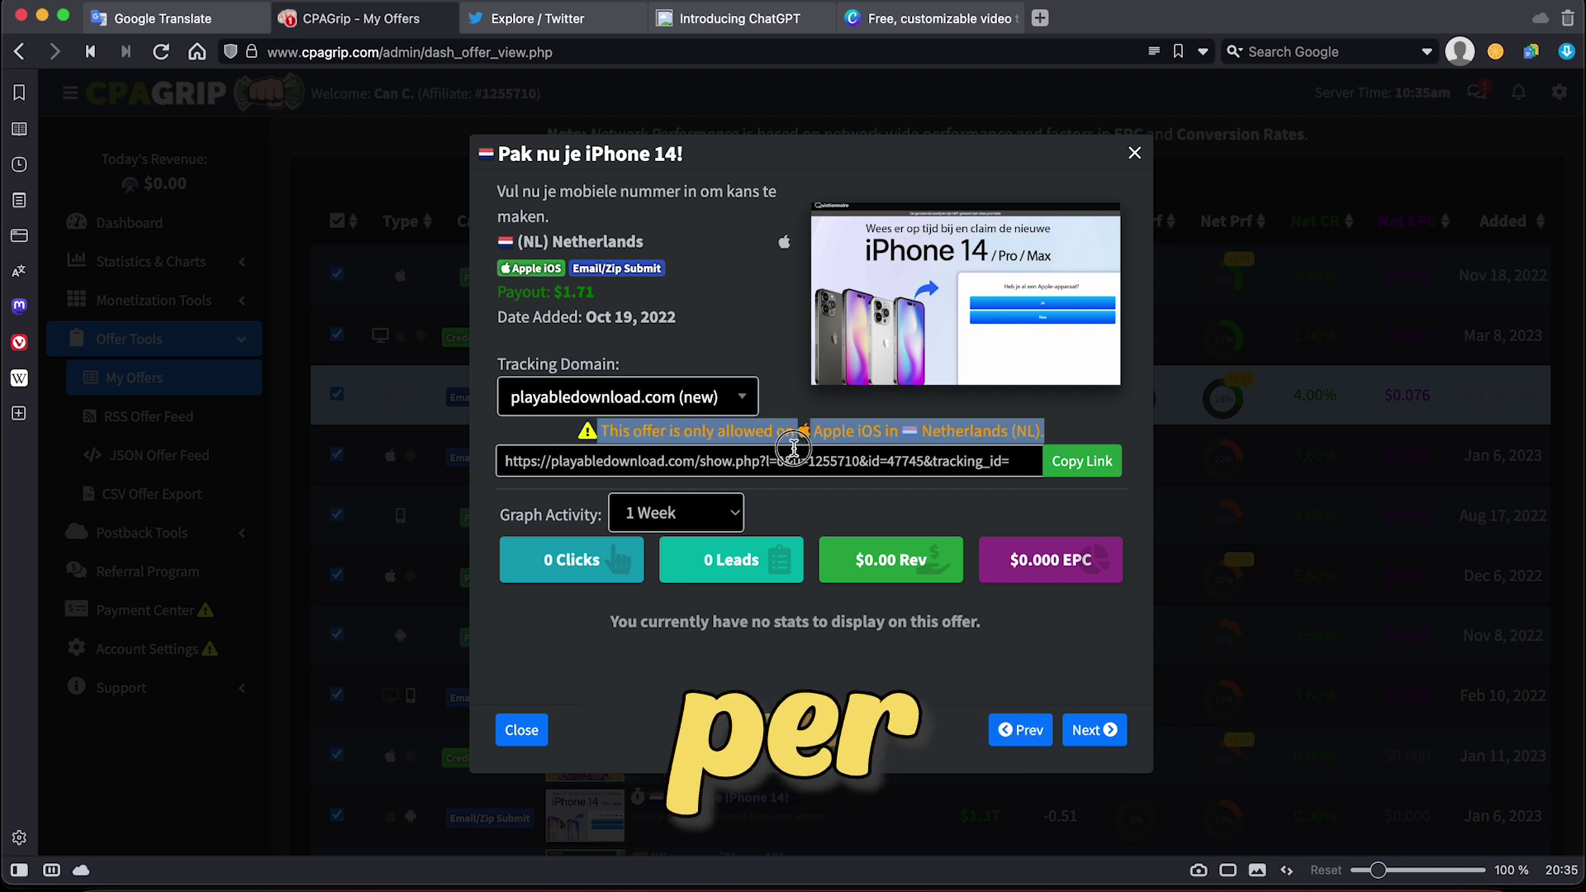
pyautogui.click(1088, 463)
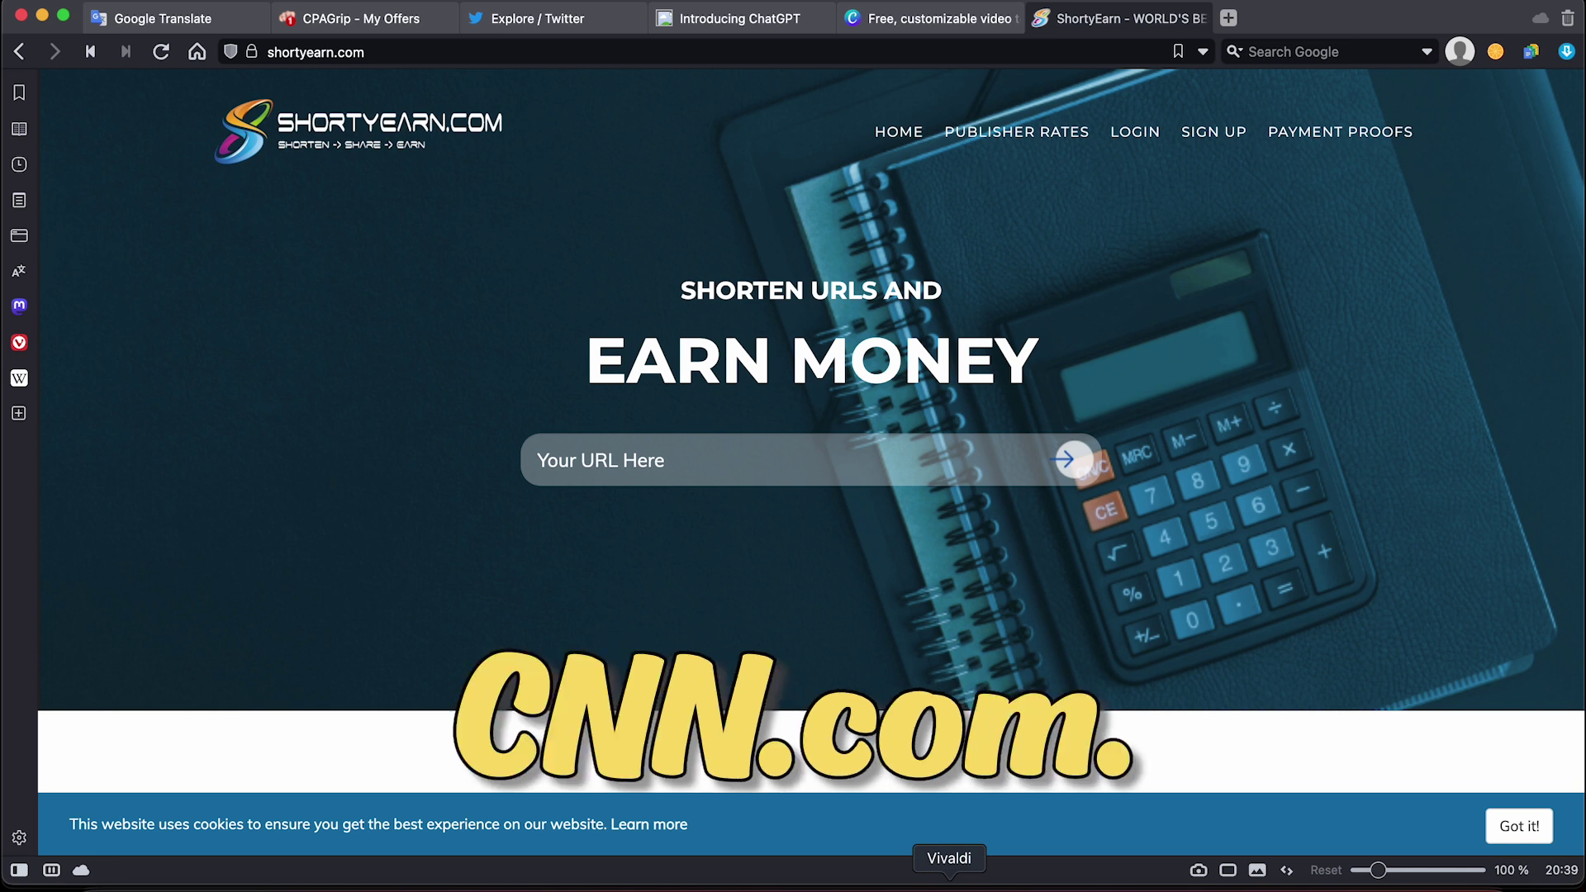
# Step: Browse ShortyEarn's Publisher Rates table, highlighting several desktop rates
pyautogui.scroll(-3, 1039, 448)
pyautogui.scroll(2, 1039, 448)
pyautogui.click(1066, 134)
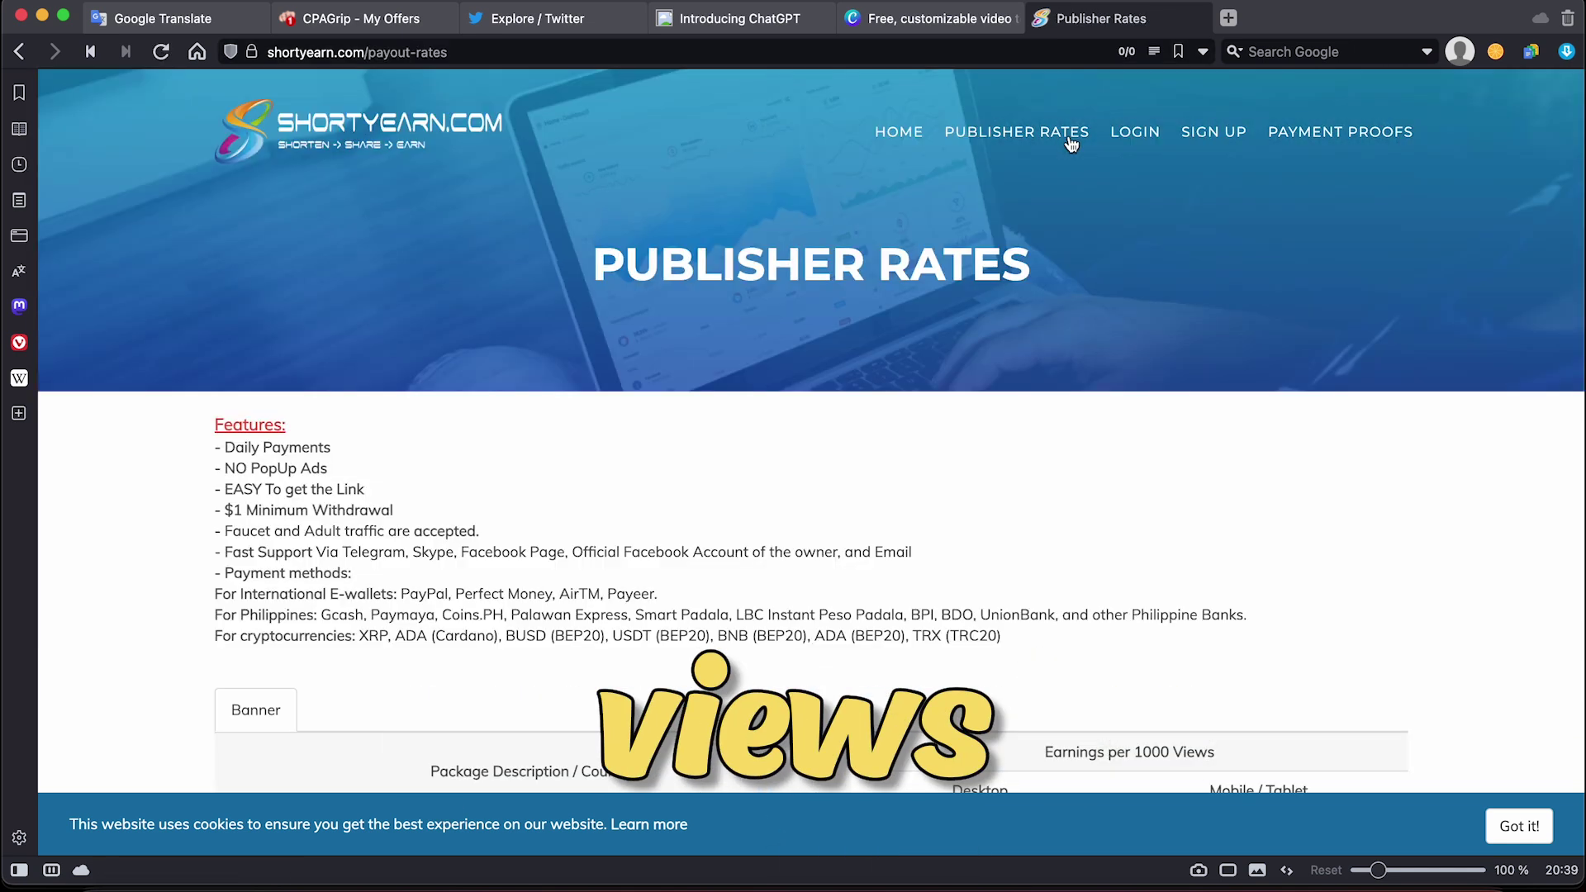
pyautogui.scroll(-5, 920, 324)
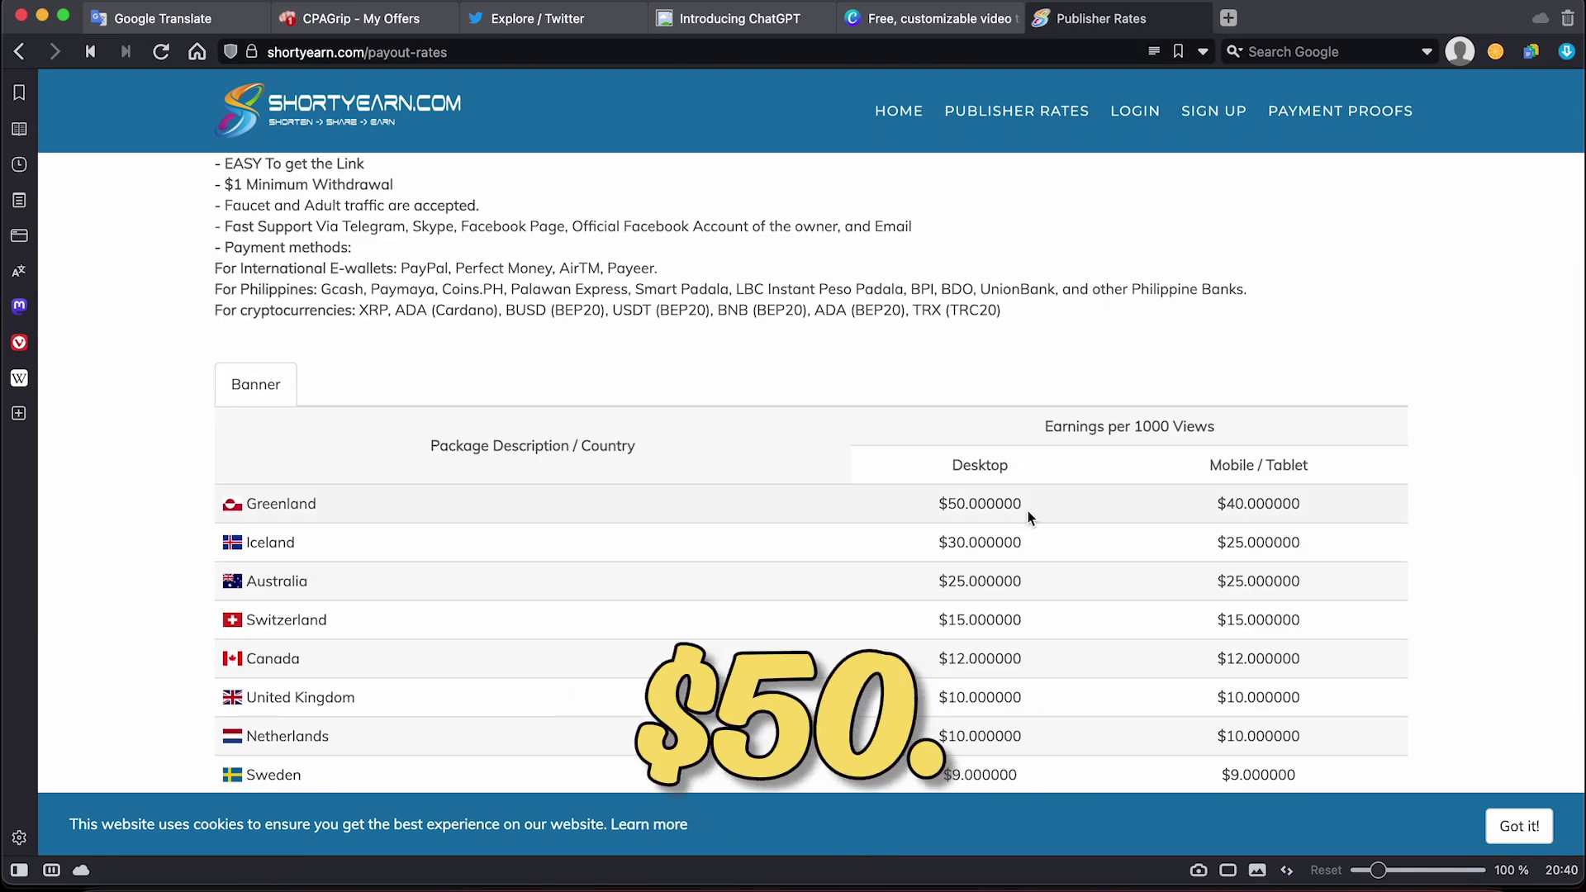
pyautogui.scroll(-3, 922, 509)
pyautogui.moveTo(1024, 396); pyautogui.dragTo(910, 396)
pyautogui.moveTo(1024, 439); pyautogui.dragTo(948, 439)
pyautogui.scroll(-2, 943, 423)
pyautogui.scroll(-1, 992, 430)
pyautogui.moveTo(1028, 356); pyautogui.dragTo(934, 355)
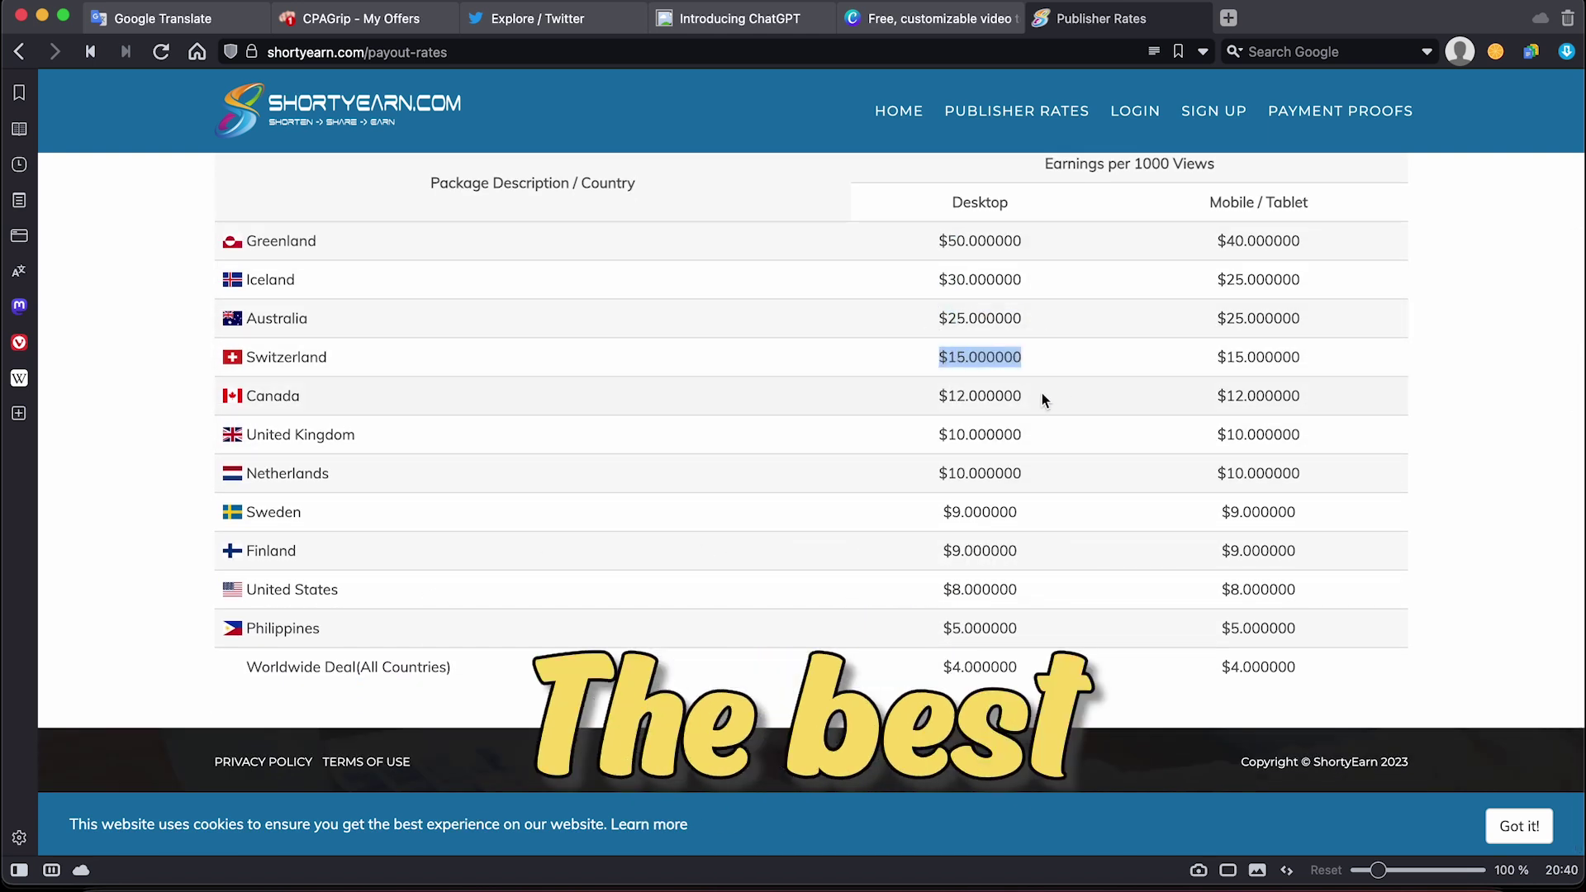
pyautogui.moveTo(1041, 400); pyautogui.dragTo(938, 393)
pyautogui.scroll(1, 939, 393)
pyautogui.scroll(6, 938, 393)
# Step: Review the payouts listed on the Payment Proofs page
pyautogui.click(1340, 111)
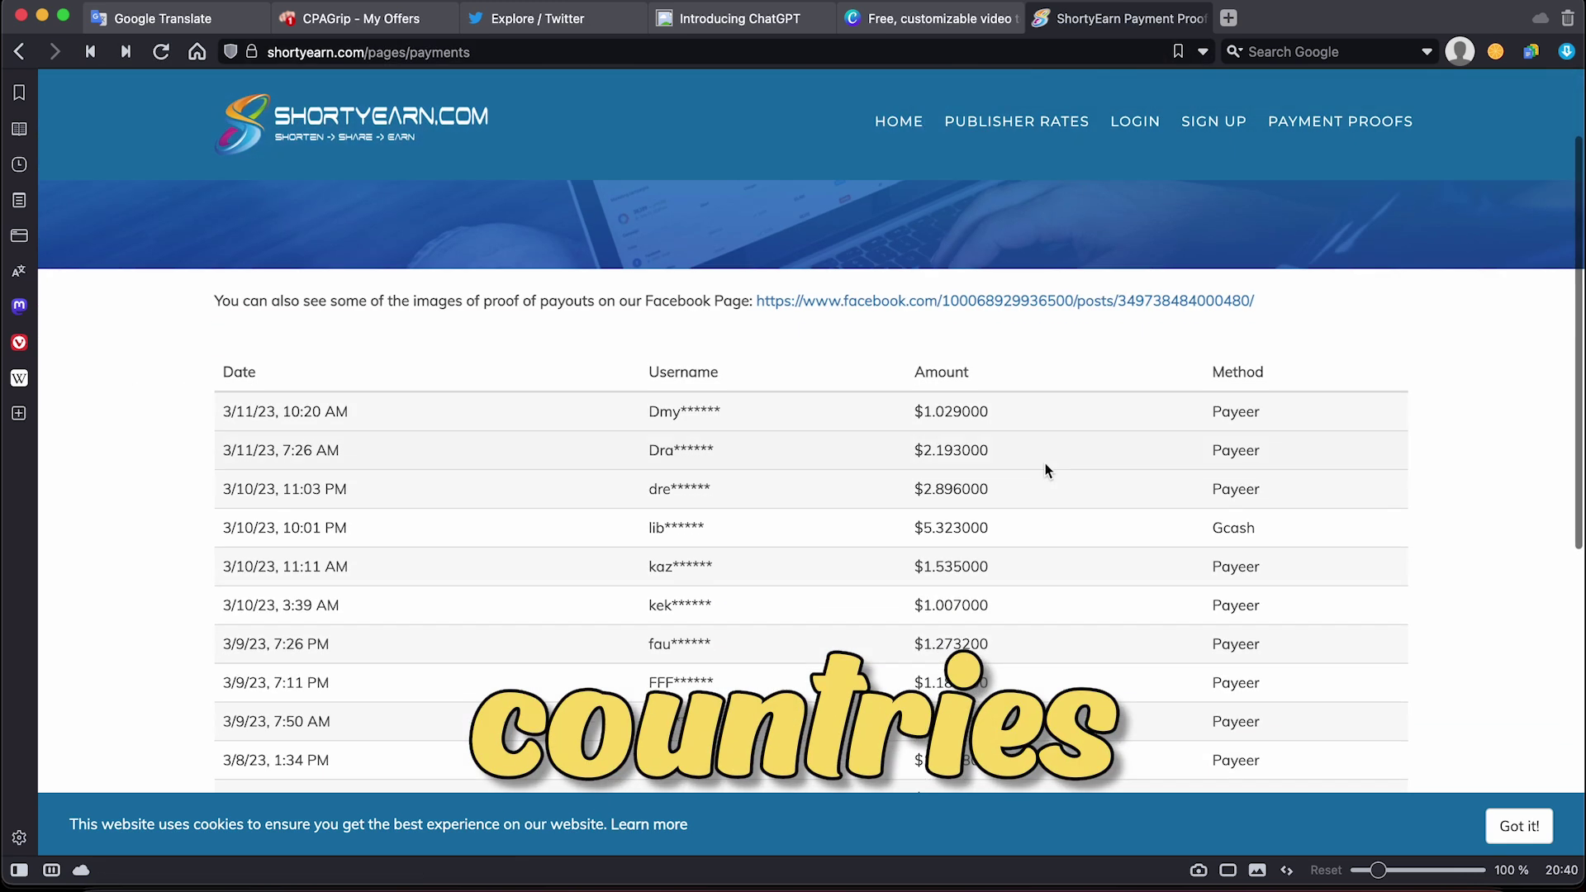
pyautogui.scroll(-2, 1045, 460)
pyautogui.moveTo(218, 348); pyautogui.dragTo(399, 607)
pyautogui.click(639, 497)
pyautogui.scroll(-3, 640, 497)
pyautogui.scroll(-3, 639, 497)
pyautogui.scroll(10, 639, 497)
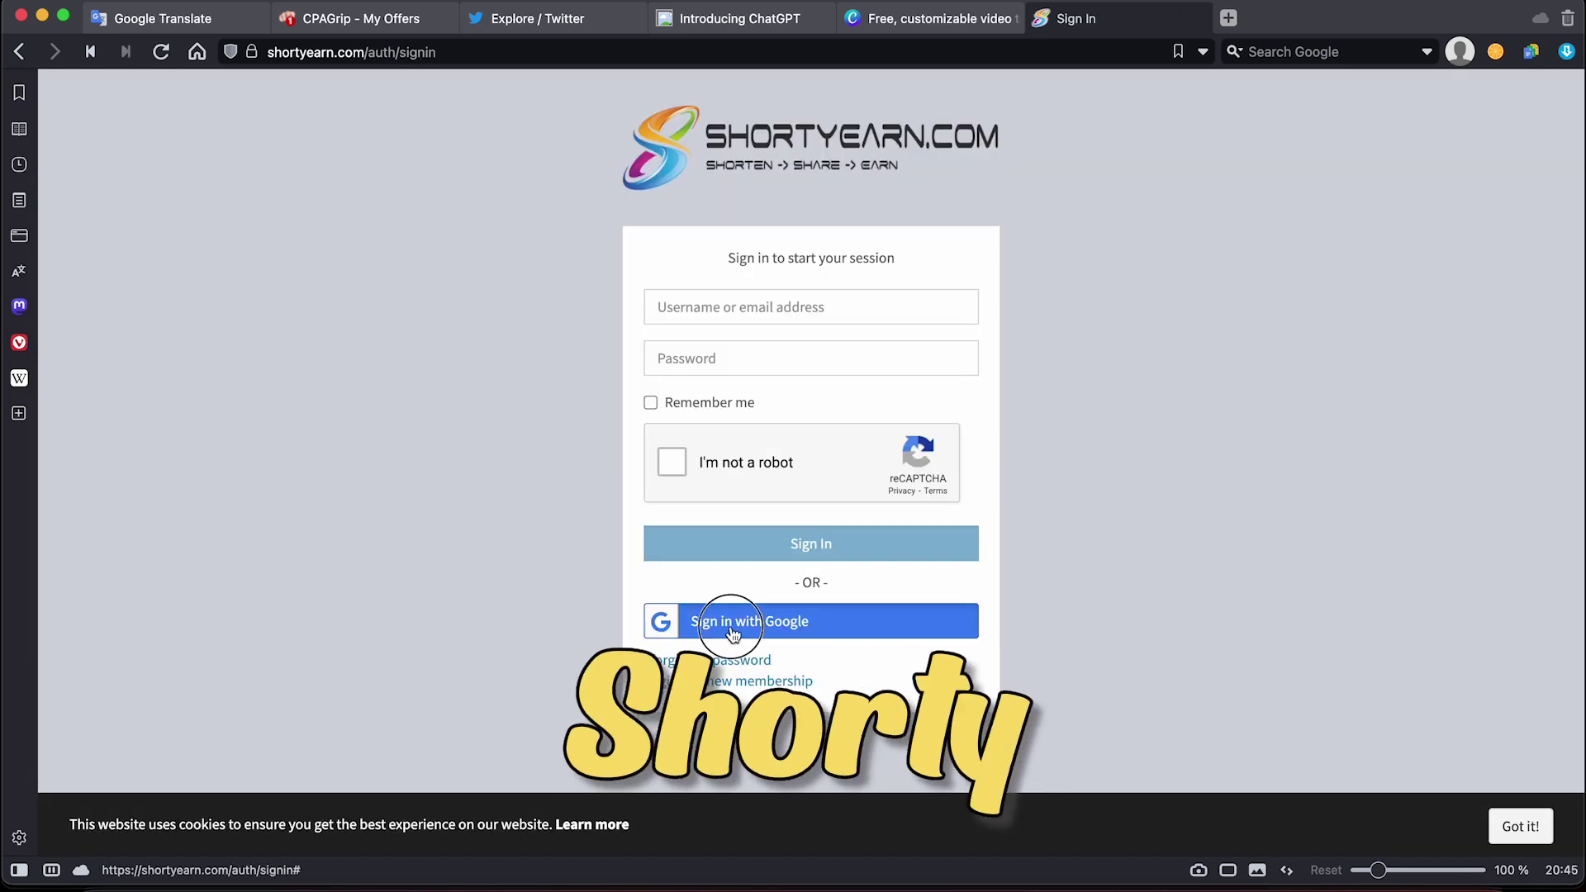
# Step: Sign in with Google, open New Shorten Link, and copy the iPhone 14 offer link
pyautogui.click(732, 633)
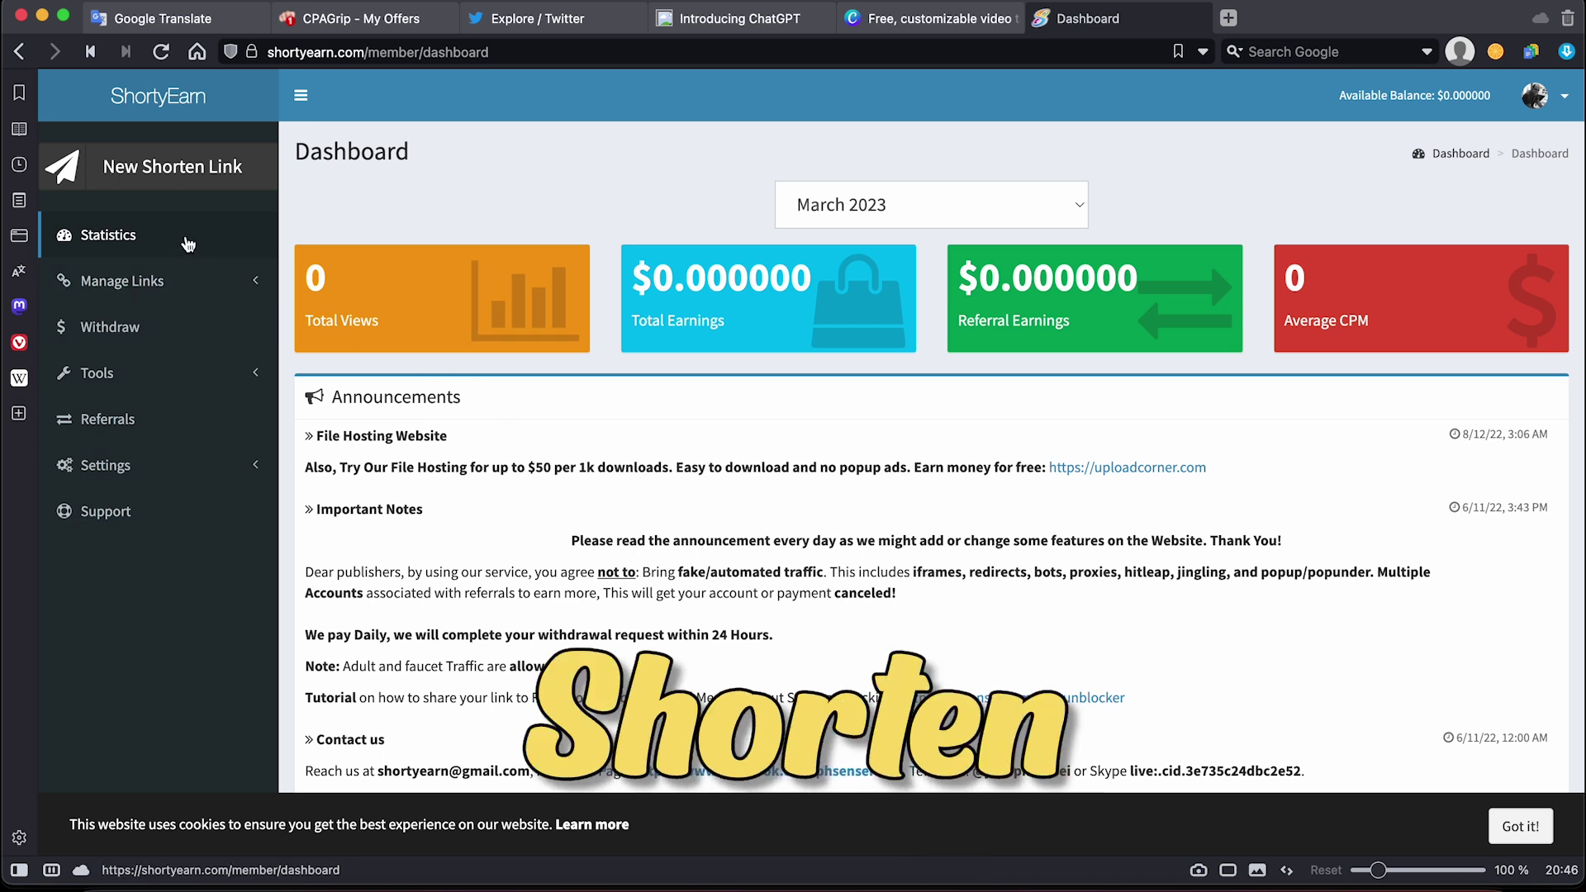
pyautogui.click(186, 181)
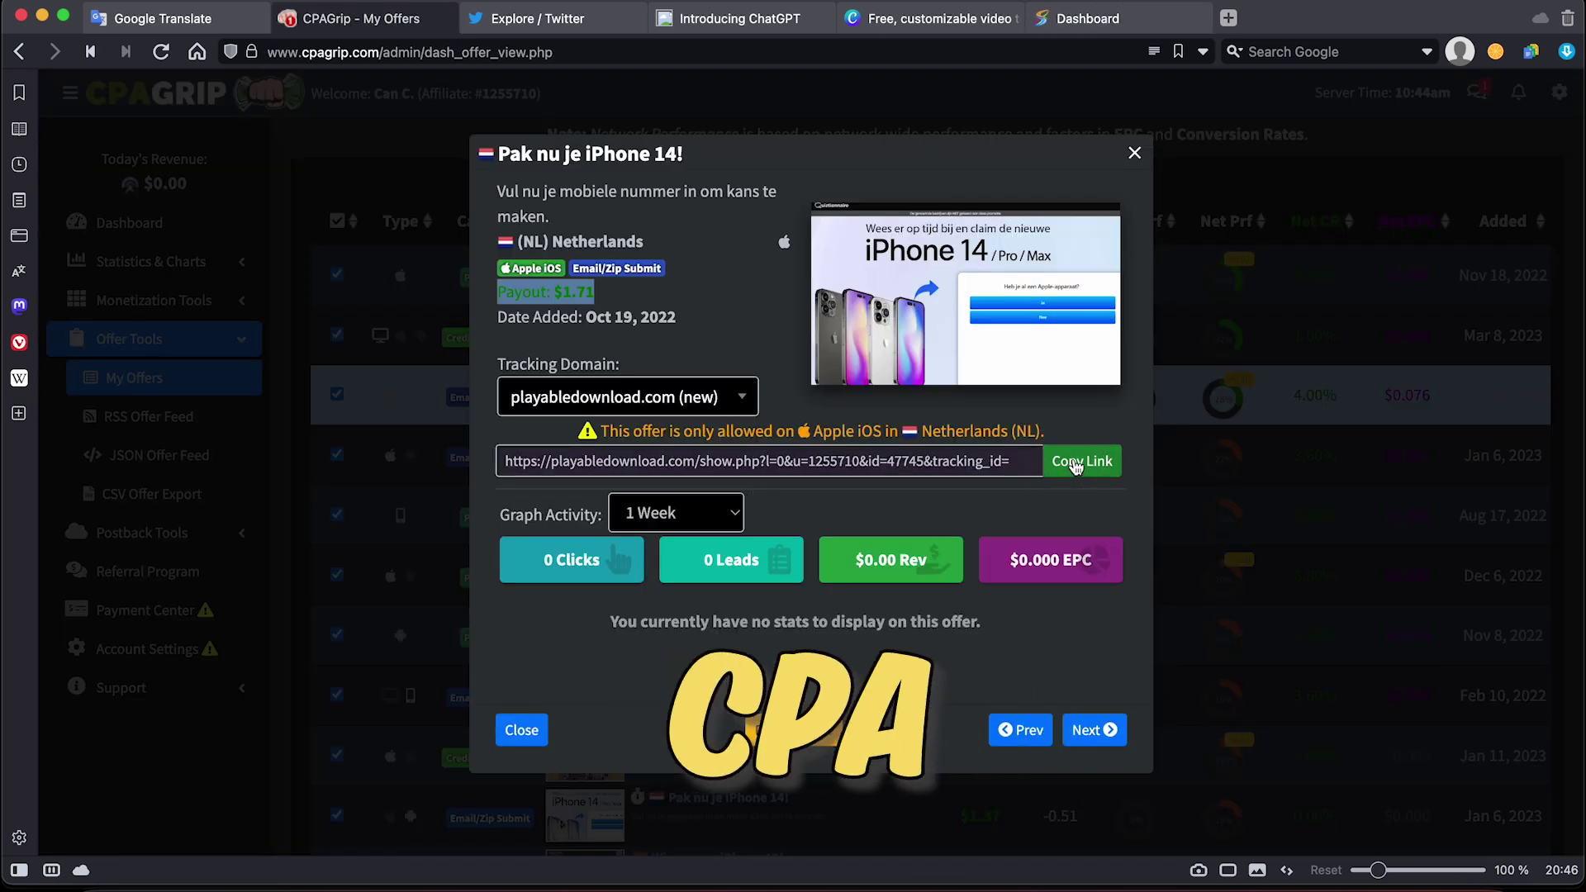
pyautogui.click(1076, 460)
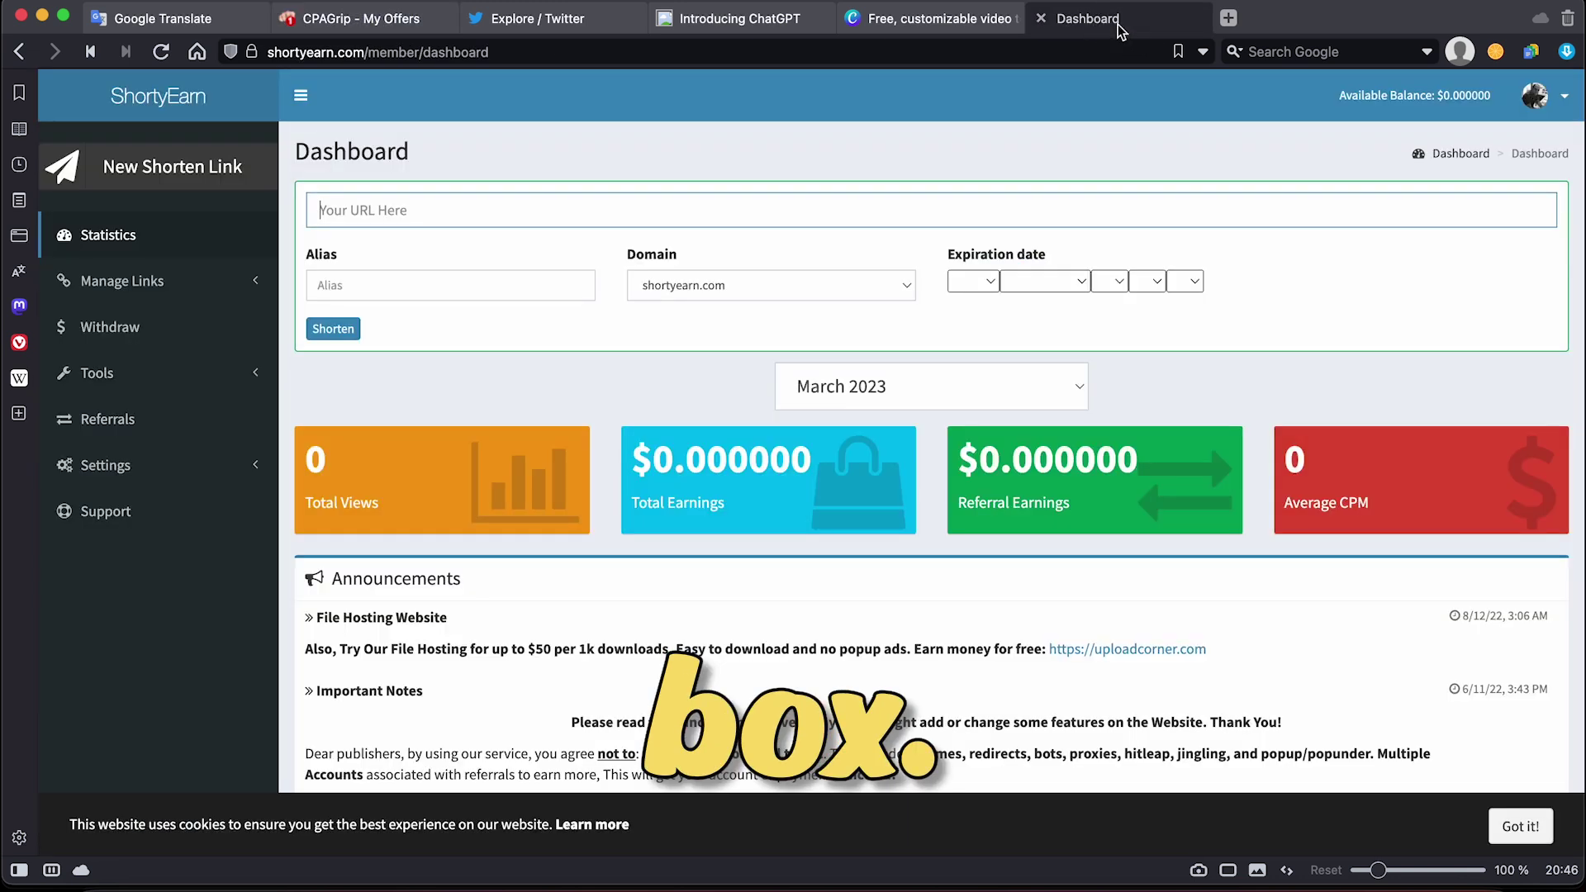
pyautogui.click(1090, 18)
# Step: Paste the CPAGrip iPhone 14 offer link into the long URL field
pyautogui.click(460, 213)
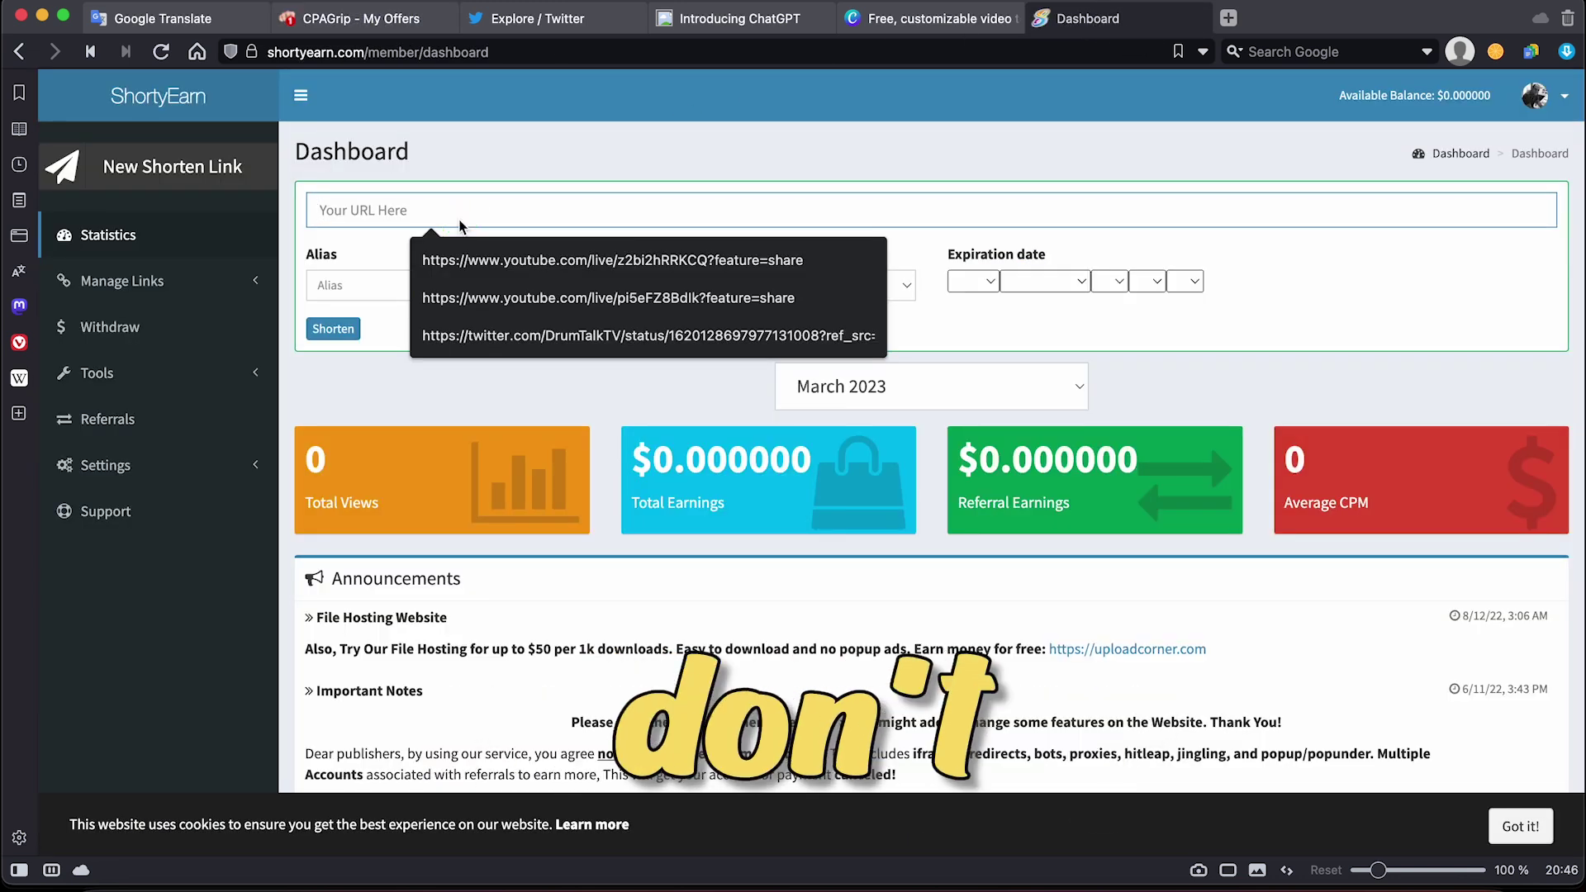
pyautogui.rightClick(463, 223)
pyautogui.click(492, 370)
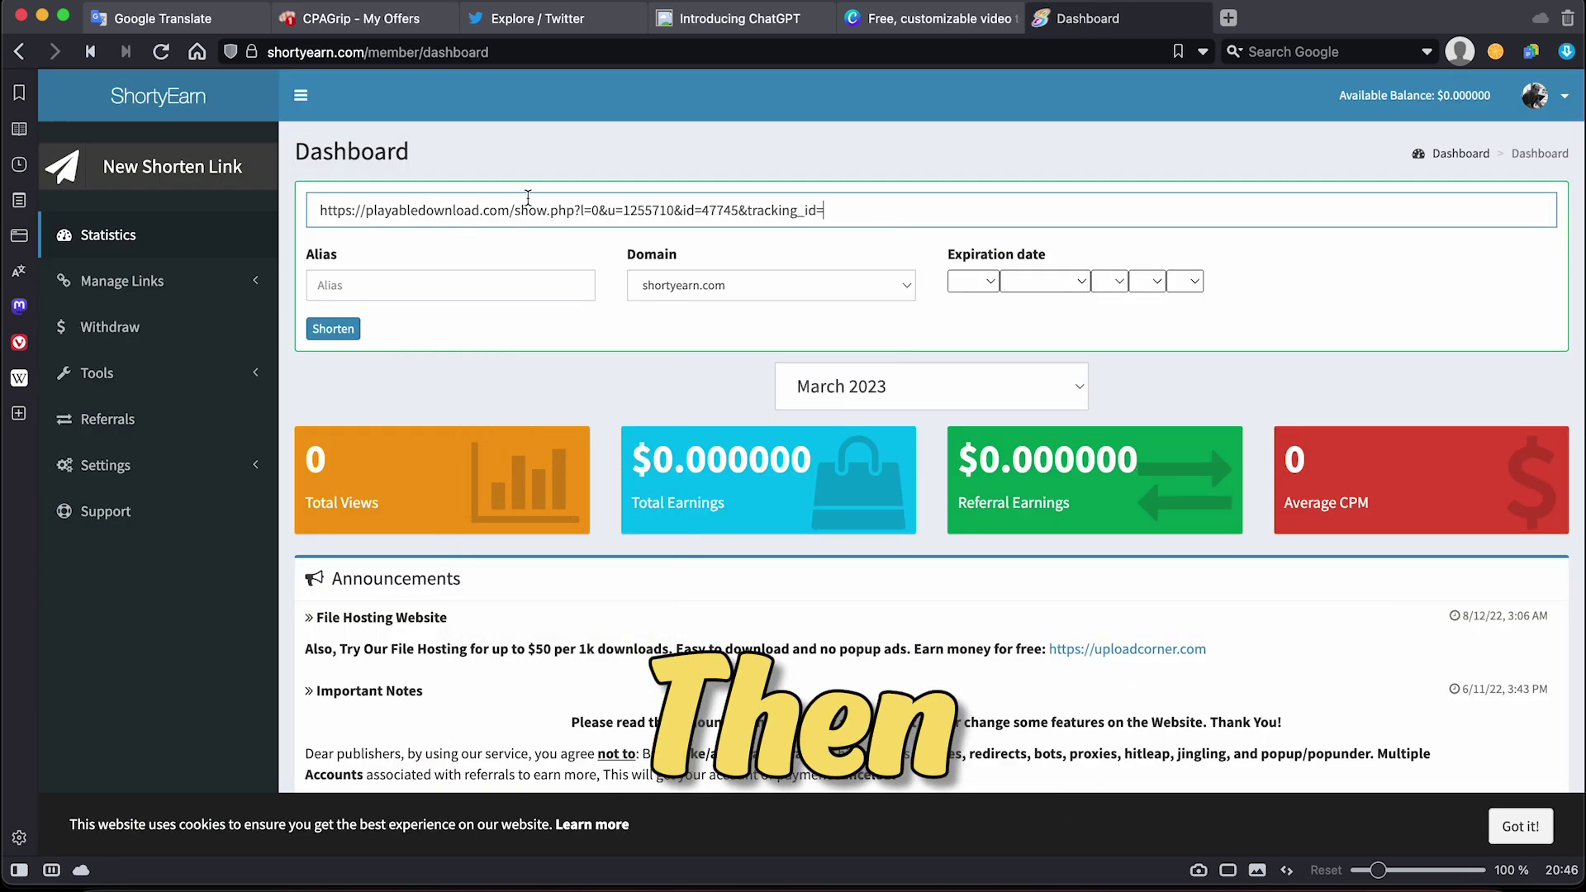
pyautogui.click(408, 286)
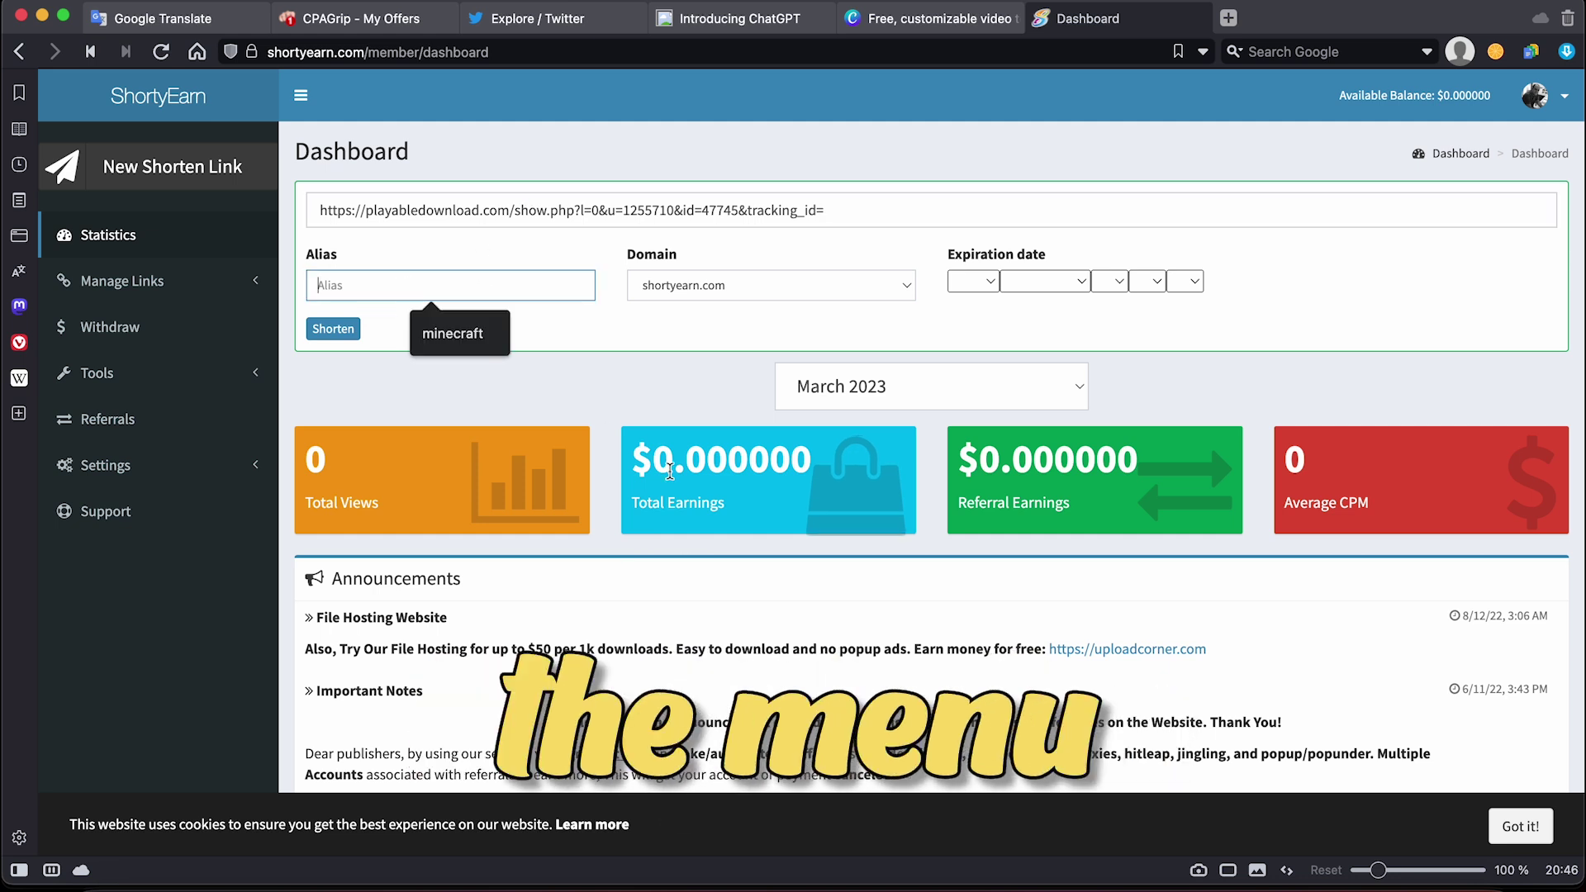
pyautogui.click(562, 338)
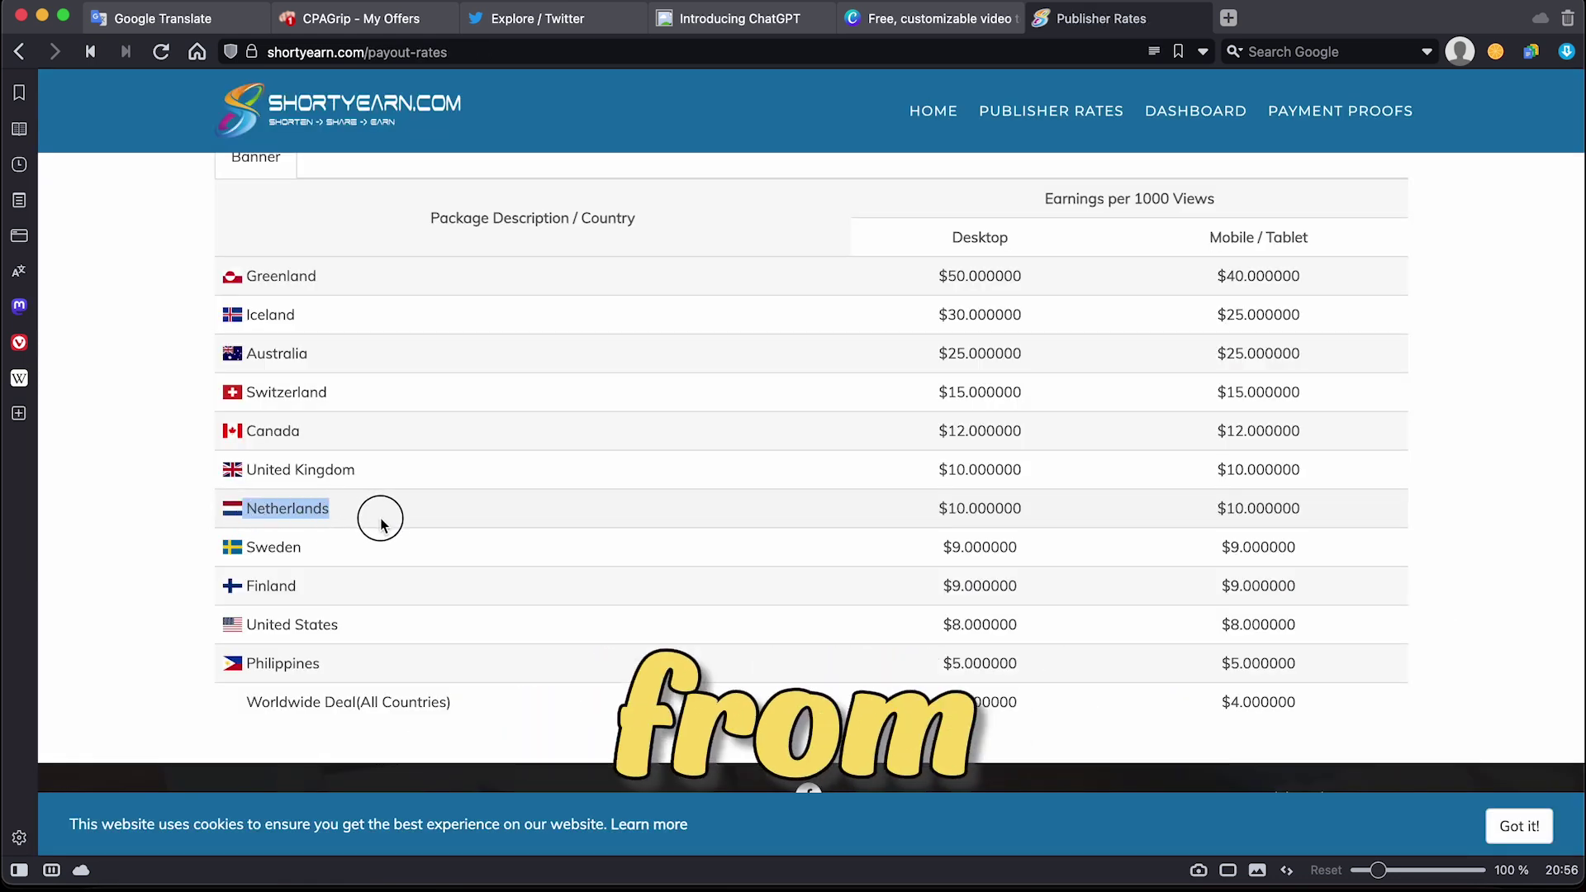
# Step: Highlight the Netherlands row's $10 desktop and mobile rates
pyautogui.moveTo(381, 524); pyautogui.dragTo(887, 510)
pyautogui.moveTo(1007, 499); pyautogui.dragTo(1305, 523)
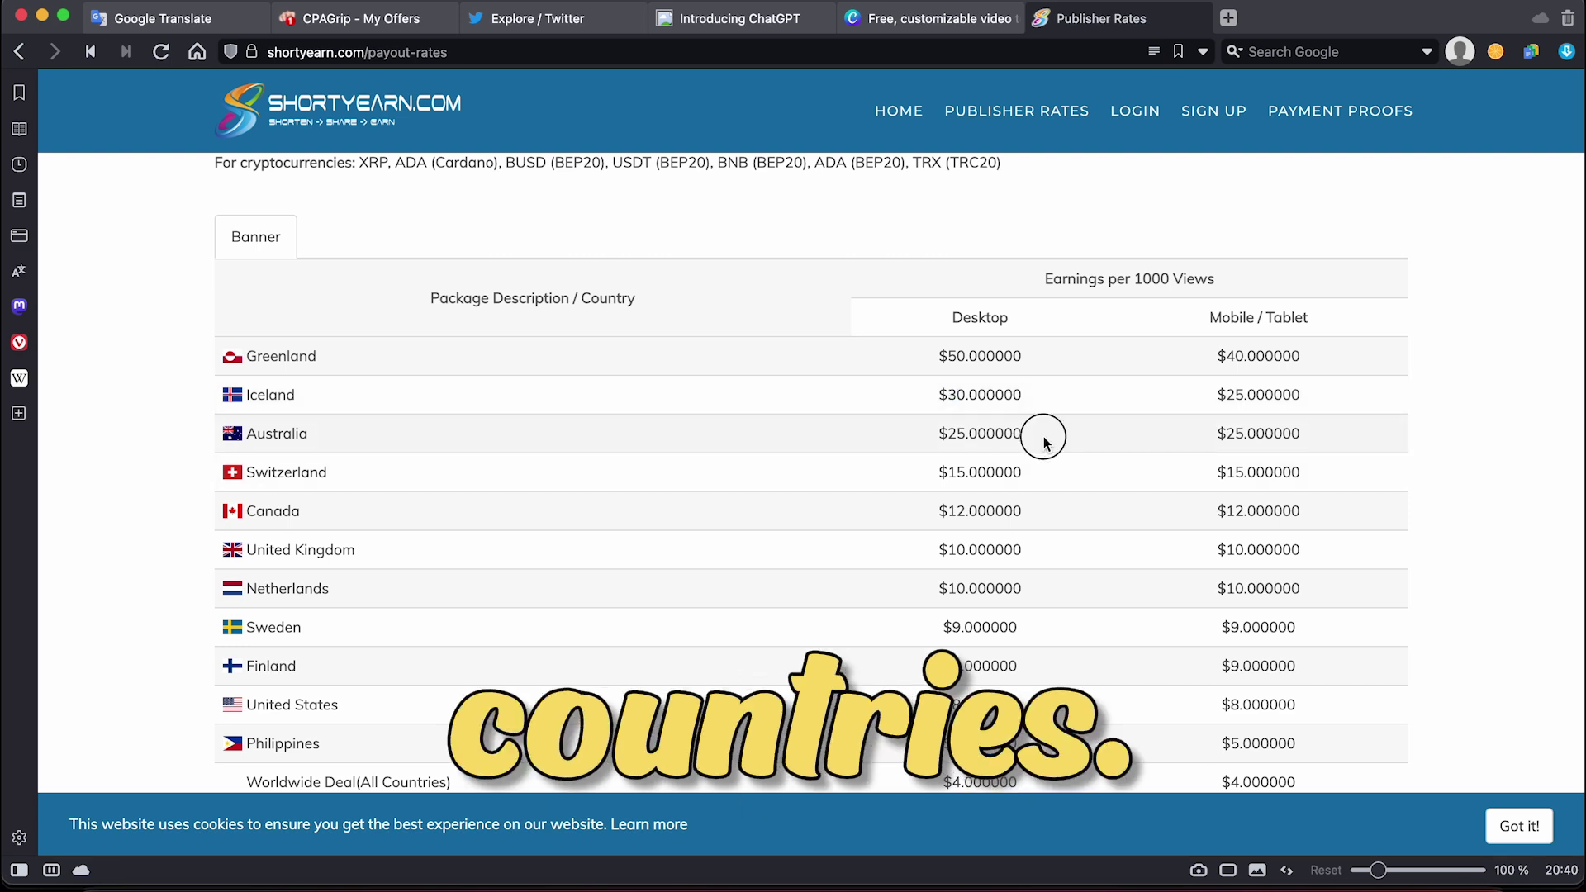
pyautogui.moveTo(1037, 435); pyautogui.dragTo(940, 434)
pyautogui.scroll(-2, 943, 436)
pyautogui.scroll(-1, 950, 393)
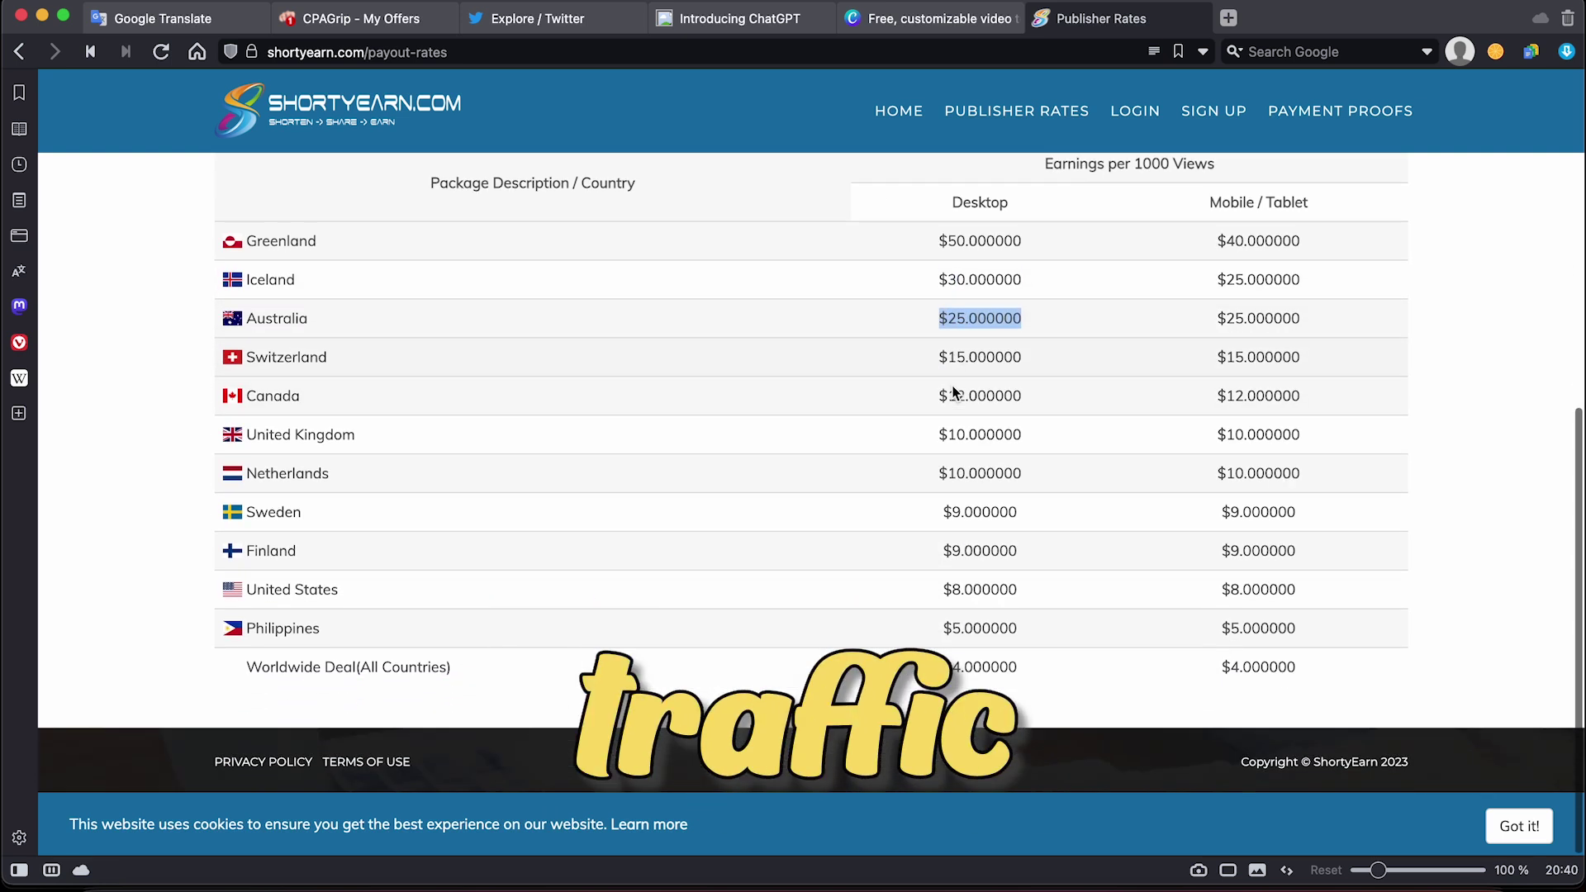
pyautogui.click(1037, 356)
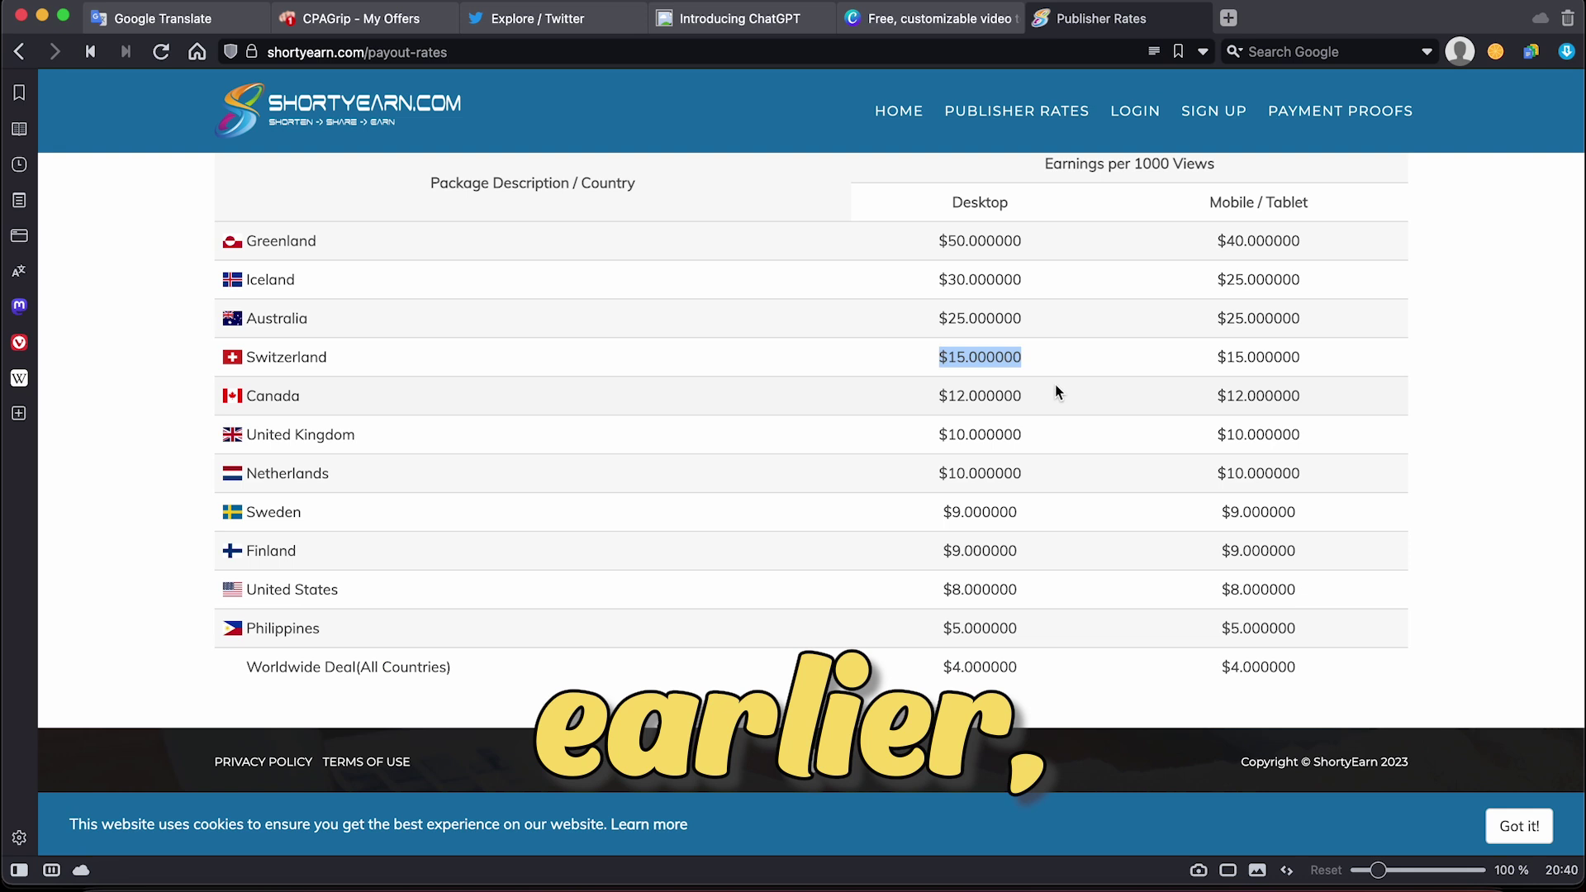
pyautogui.moveTo(1041, 396); pyautogui.dragTo(956, 394)
pyautogui.scroll(5, 940, 396)
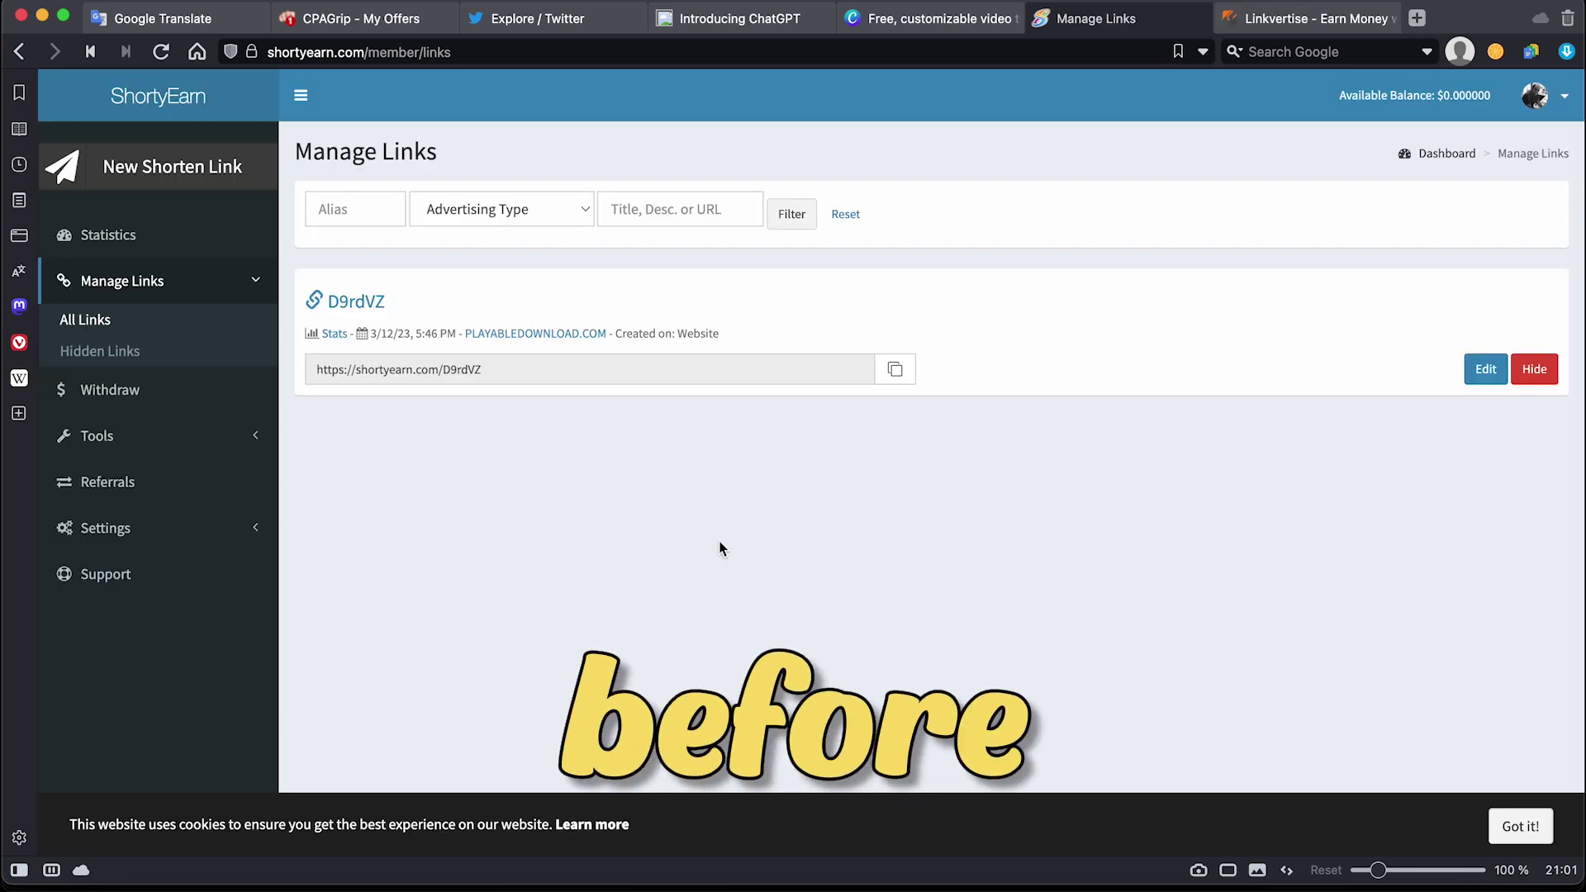
pyautogui.click(896, 372)
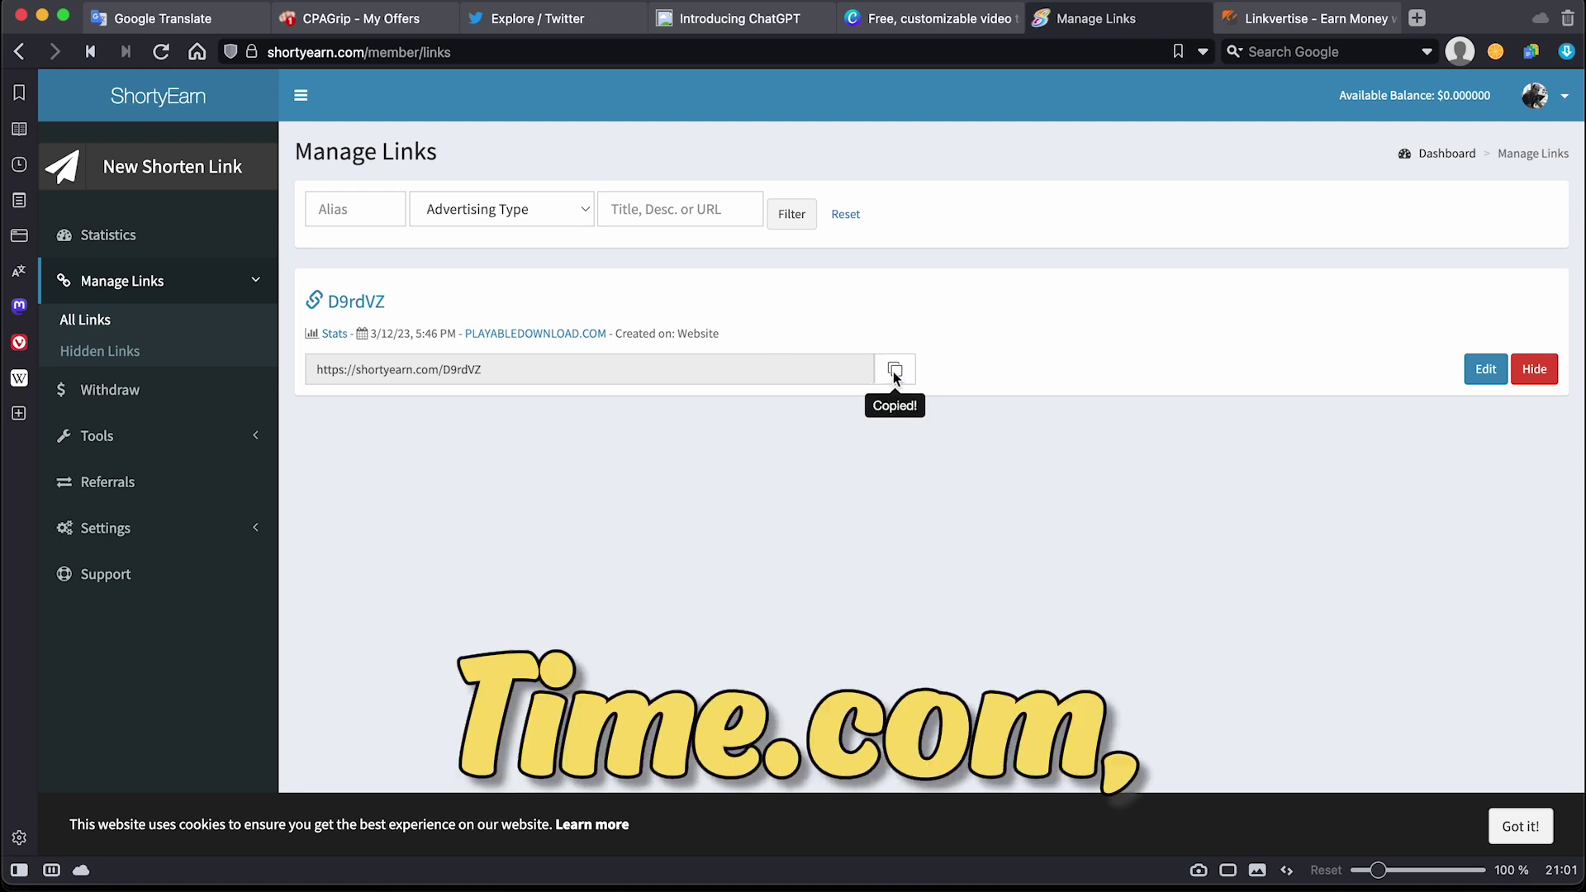
# Step: Switch to the Linkvertise tab and open the Register form at the top right
pyautogui.click(1270, 25)
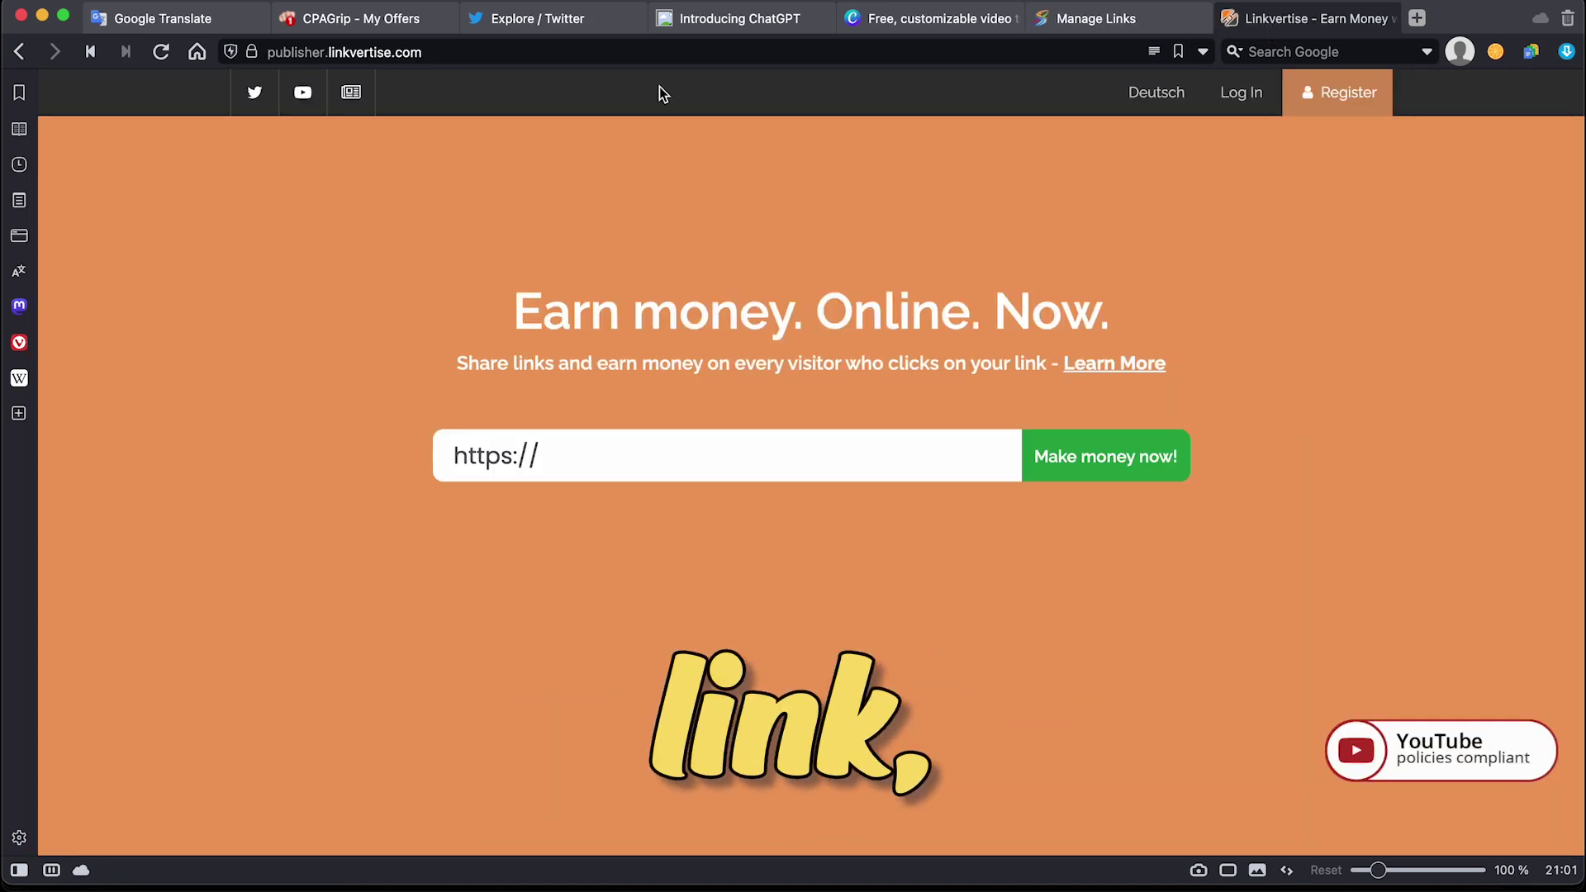
pyautogui.click(427, 49)
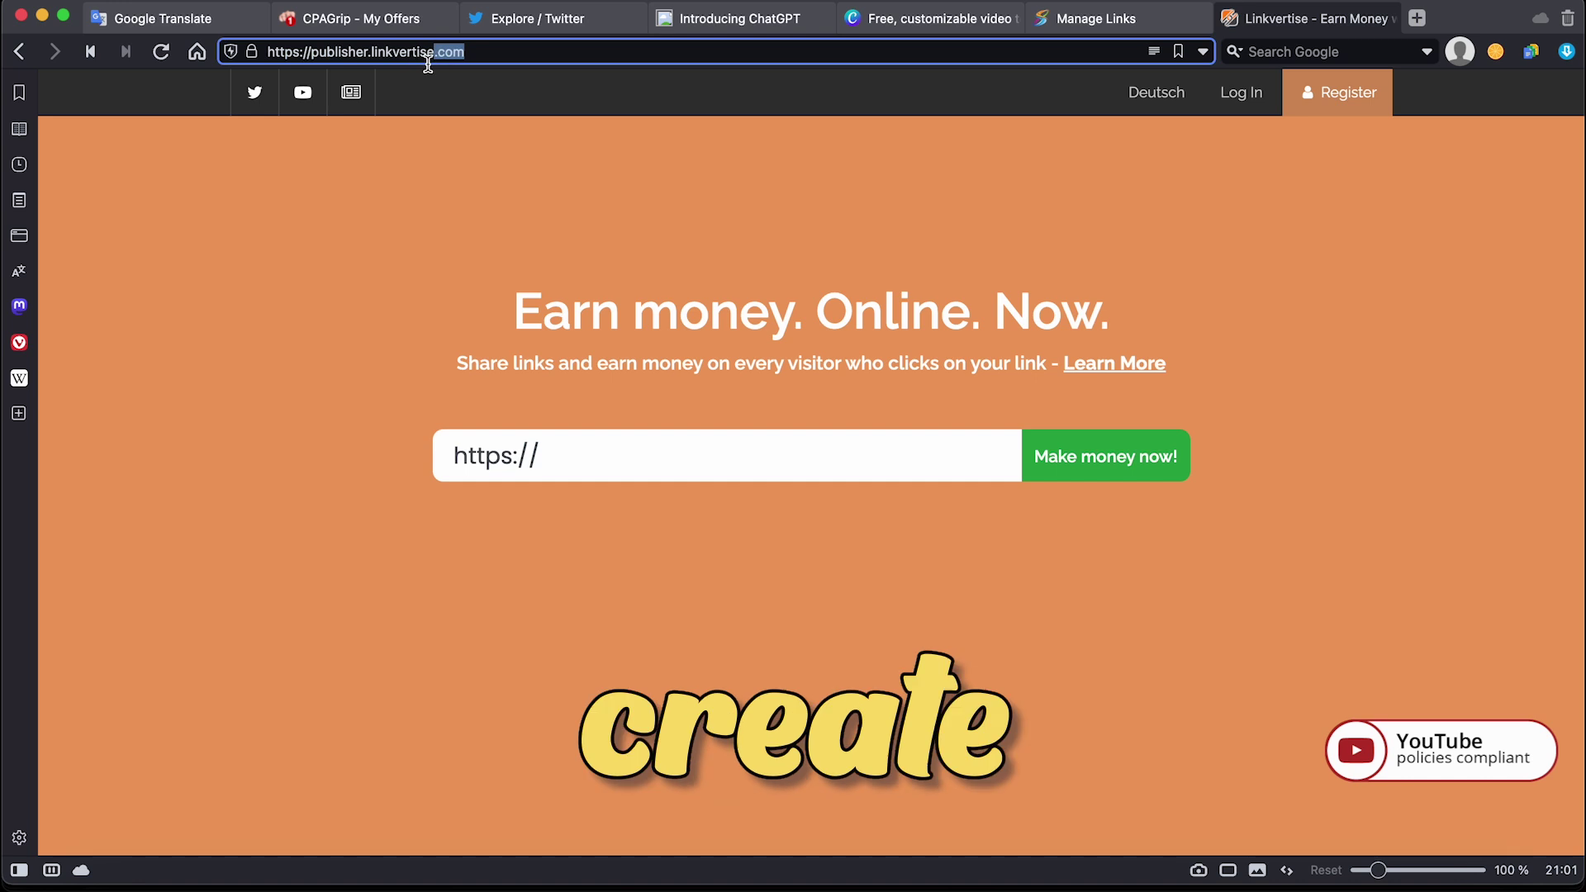
pyautogui.click(467, 287)
pyautogui.click(949, 238)
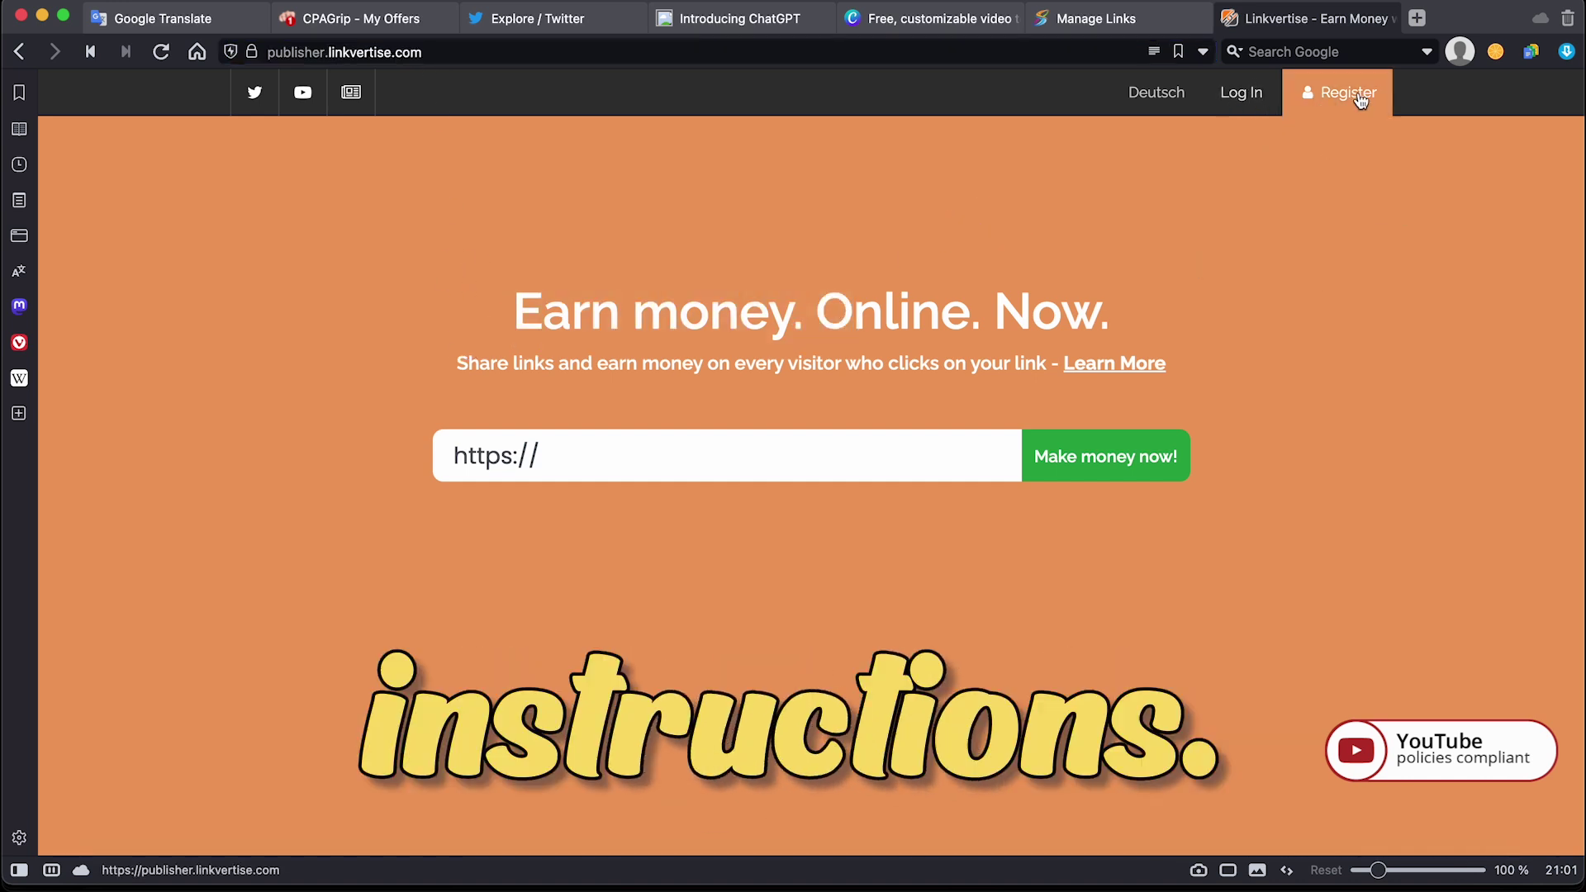
pyautogui.click(1301, 95)
pyautogui.scroll(-3, 760, 650)
pyautogui.scroll(3, 767, 689)
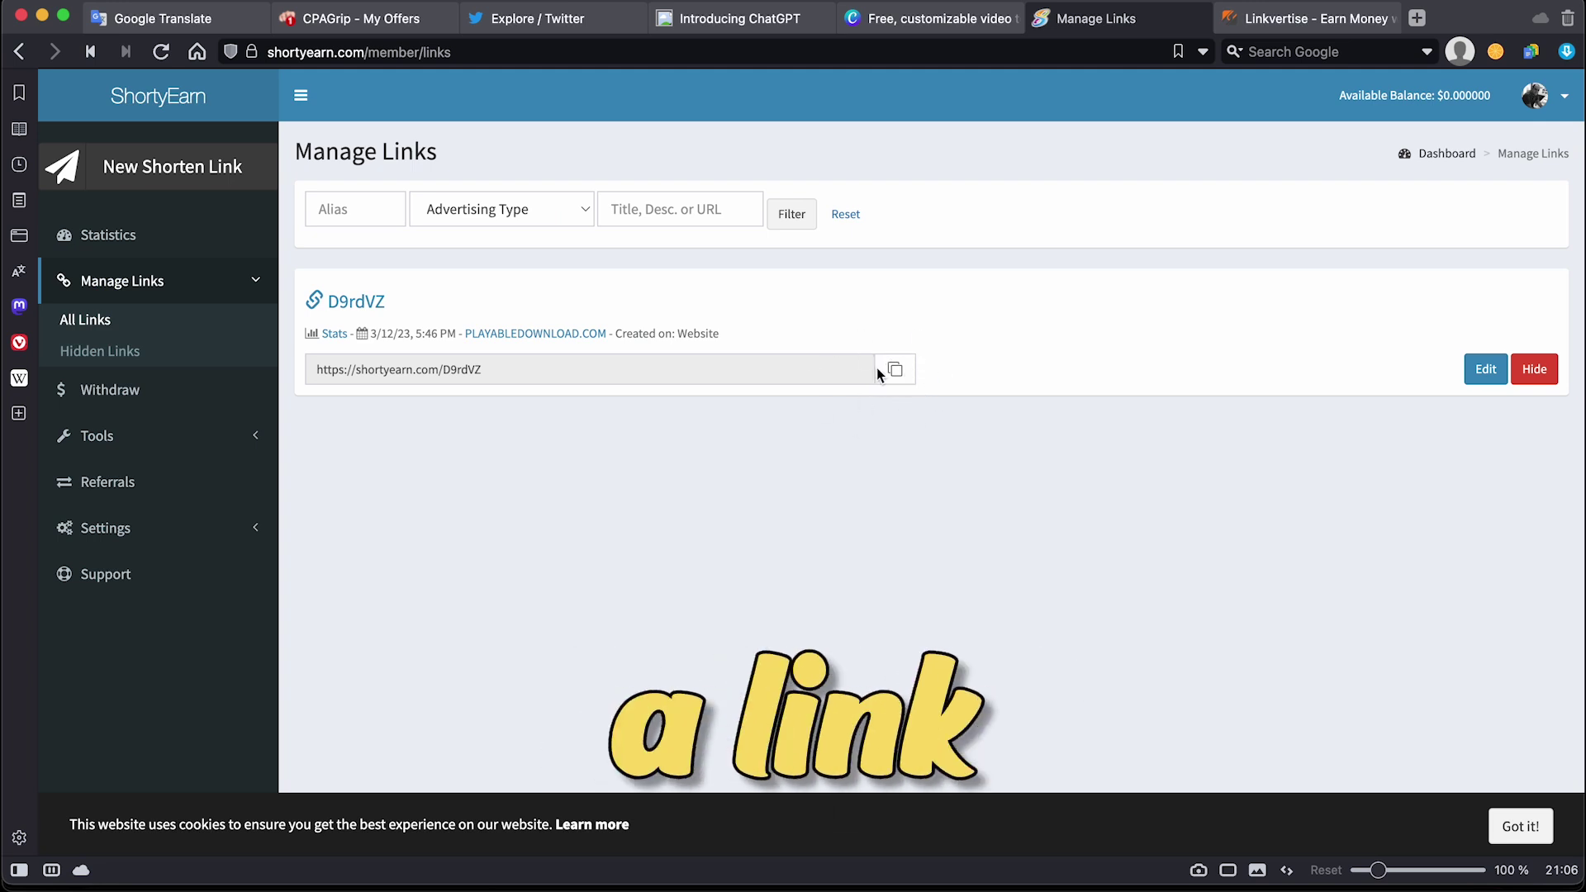
pyautogui.click(1277, 23)
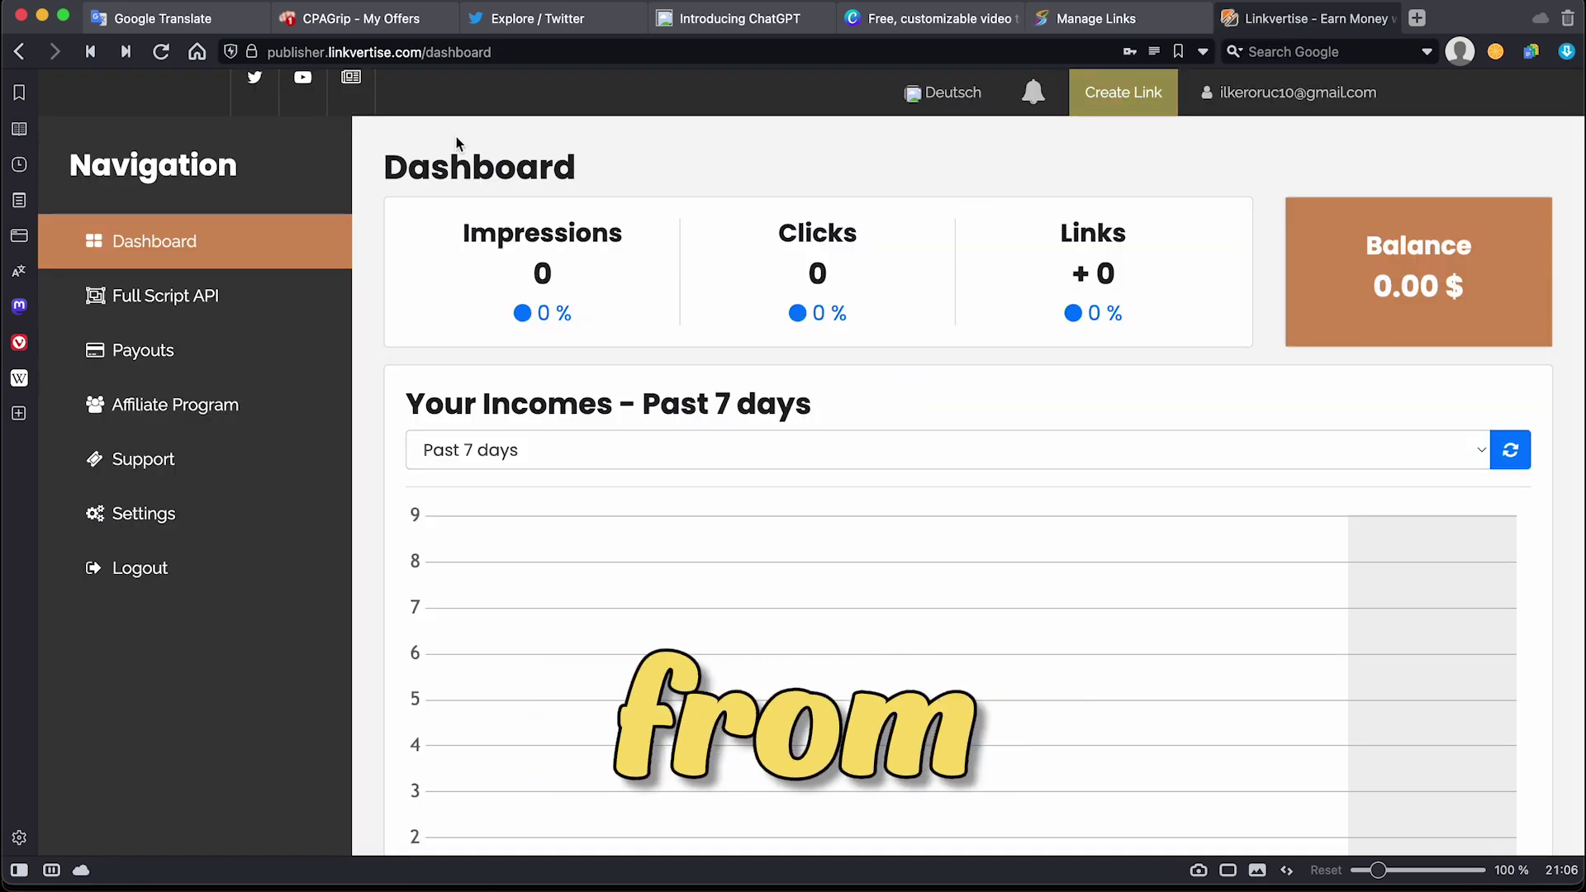
pyautogui.scroll(-6, 1409, 400)
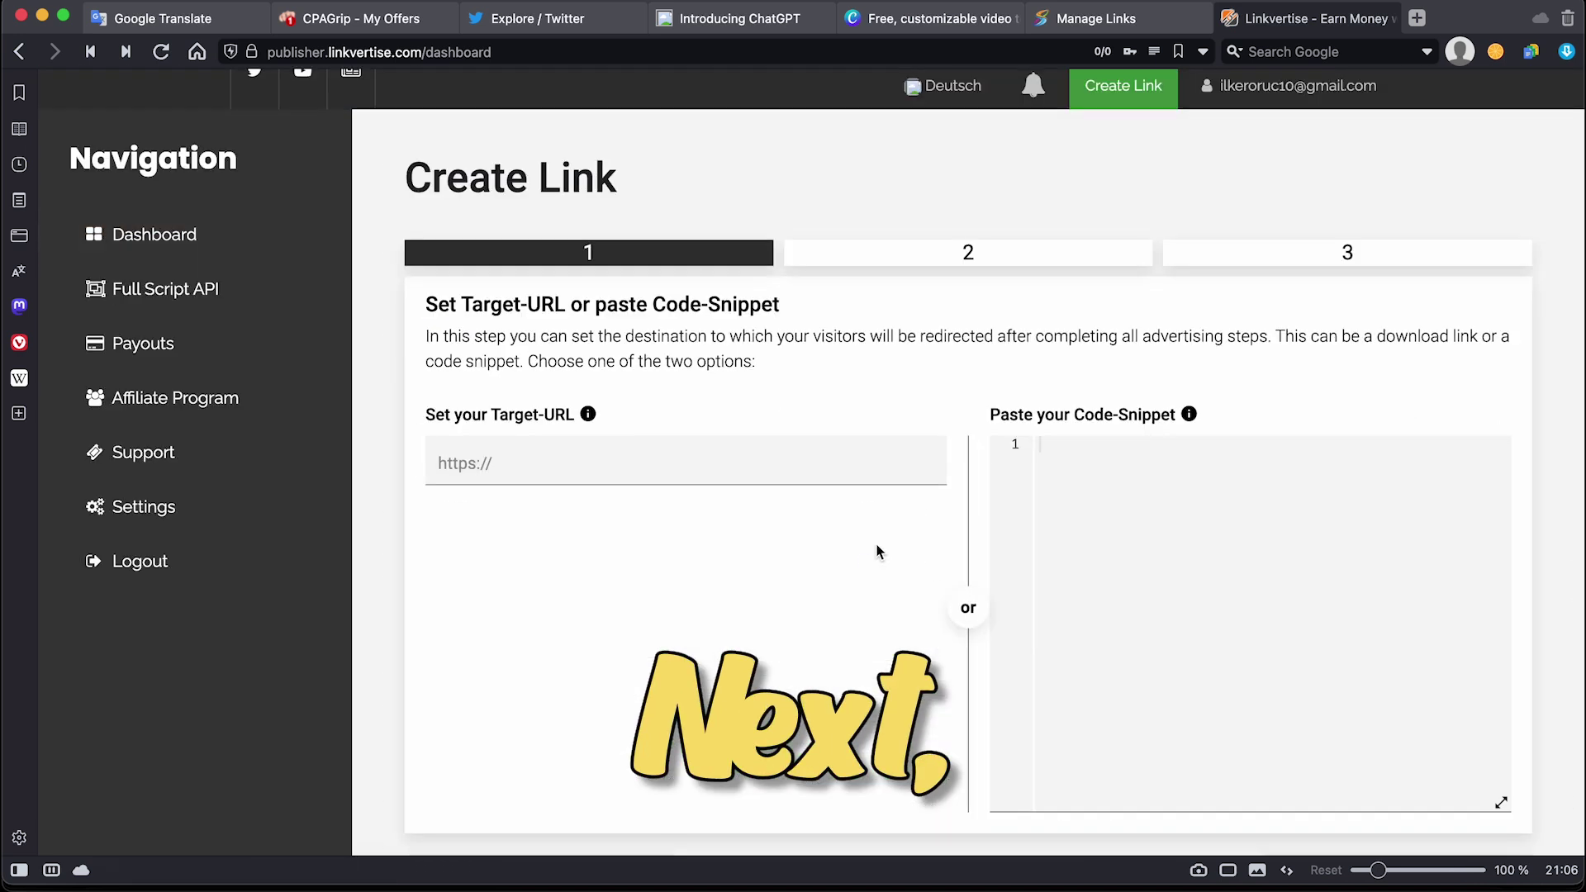
pyautogui.rightClick(719, 450)
pyautogui.click(760, 588)
pyautogui.scroll(-2, 760, 592)
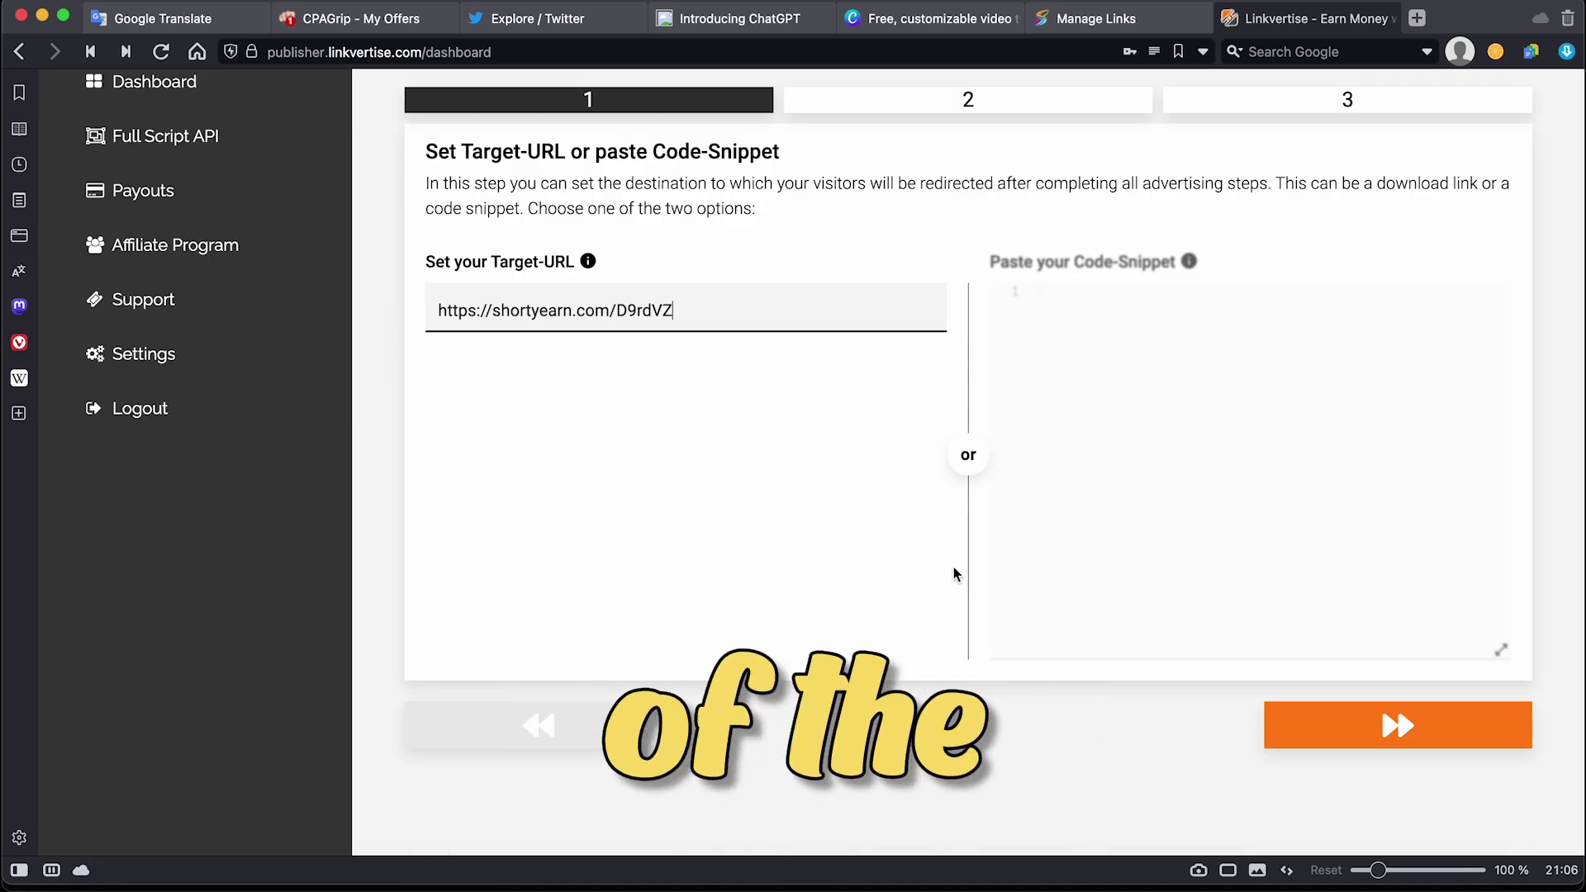
pyautogui.click(1396, 725)
# Step: Run the iPhone offer text through Google Translate to get a title
pyautogui.scroll(-1, 1077, 555)
pyautogui.scroll(-3, 738, 516)
pyautogui.scroll(4, 602, 524)
pyautogui.scroll(-1, 774, 338)
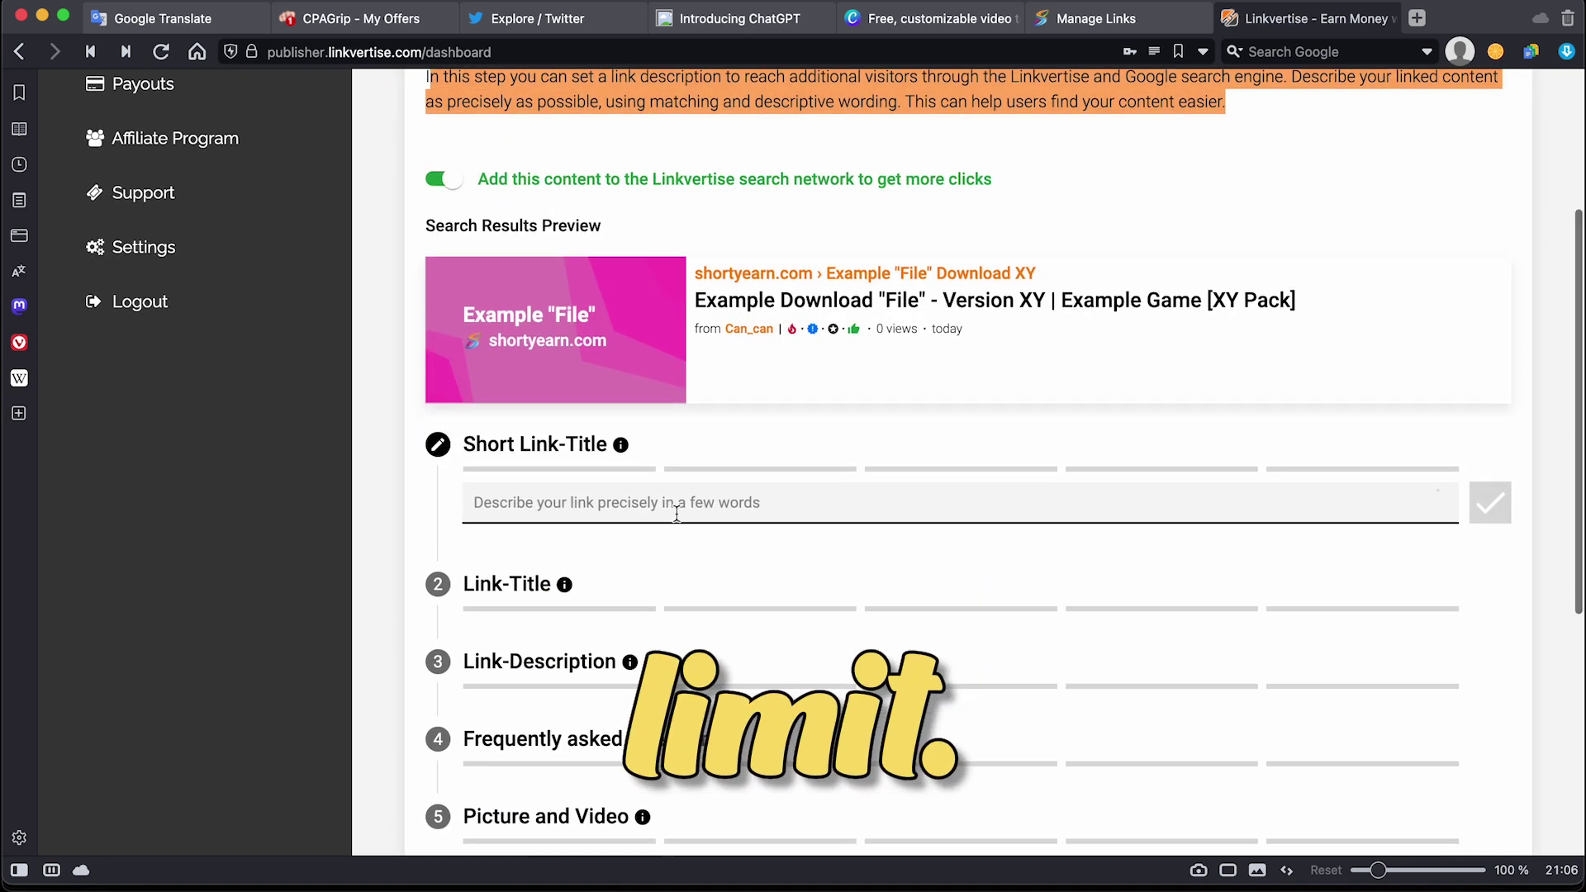
pyautogui.click(814, 505)
pyautogui.click(800, 11)
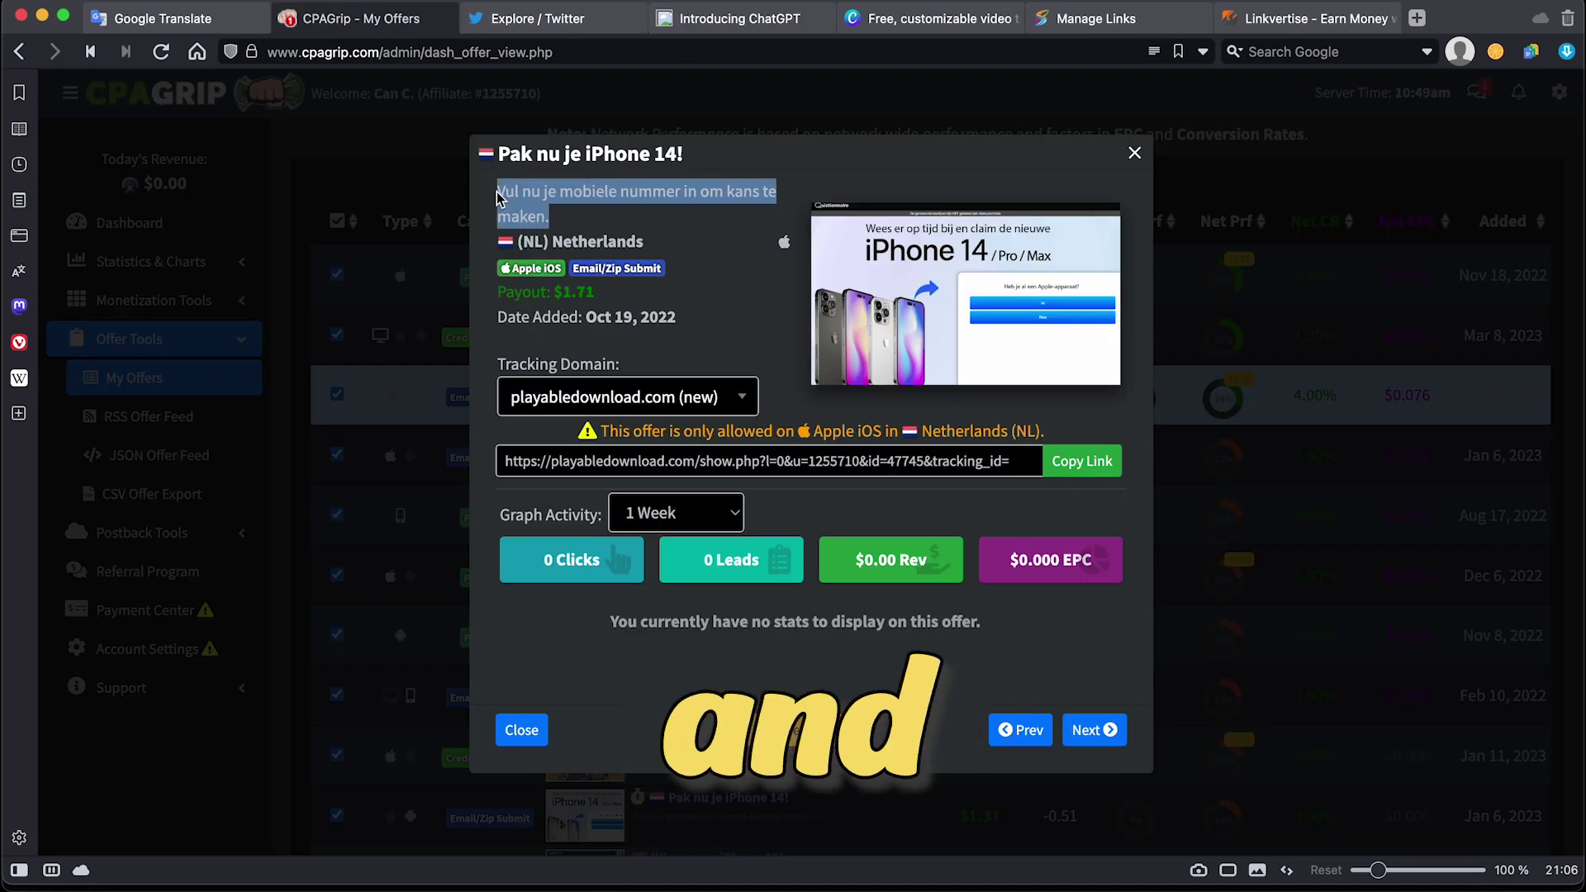
pyautogui.click(163, 18)
pyautogui.tripleClick(164, 280)
pyautogui.write('Vul nu je mobiele nummer om kans te maken.')
# Step: Fill the titles with 'Vul nu je mobiele nummer in om kans te maken.'
pyautogui.click(1342, 405)
pyautogui.click(1305, 19)
pyautogui.click(825, 506)
pyautogui.write('Enter your mobile number now for a chance to win.')
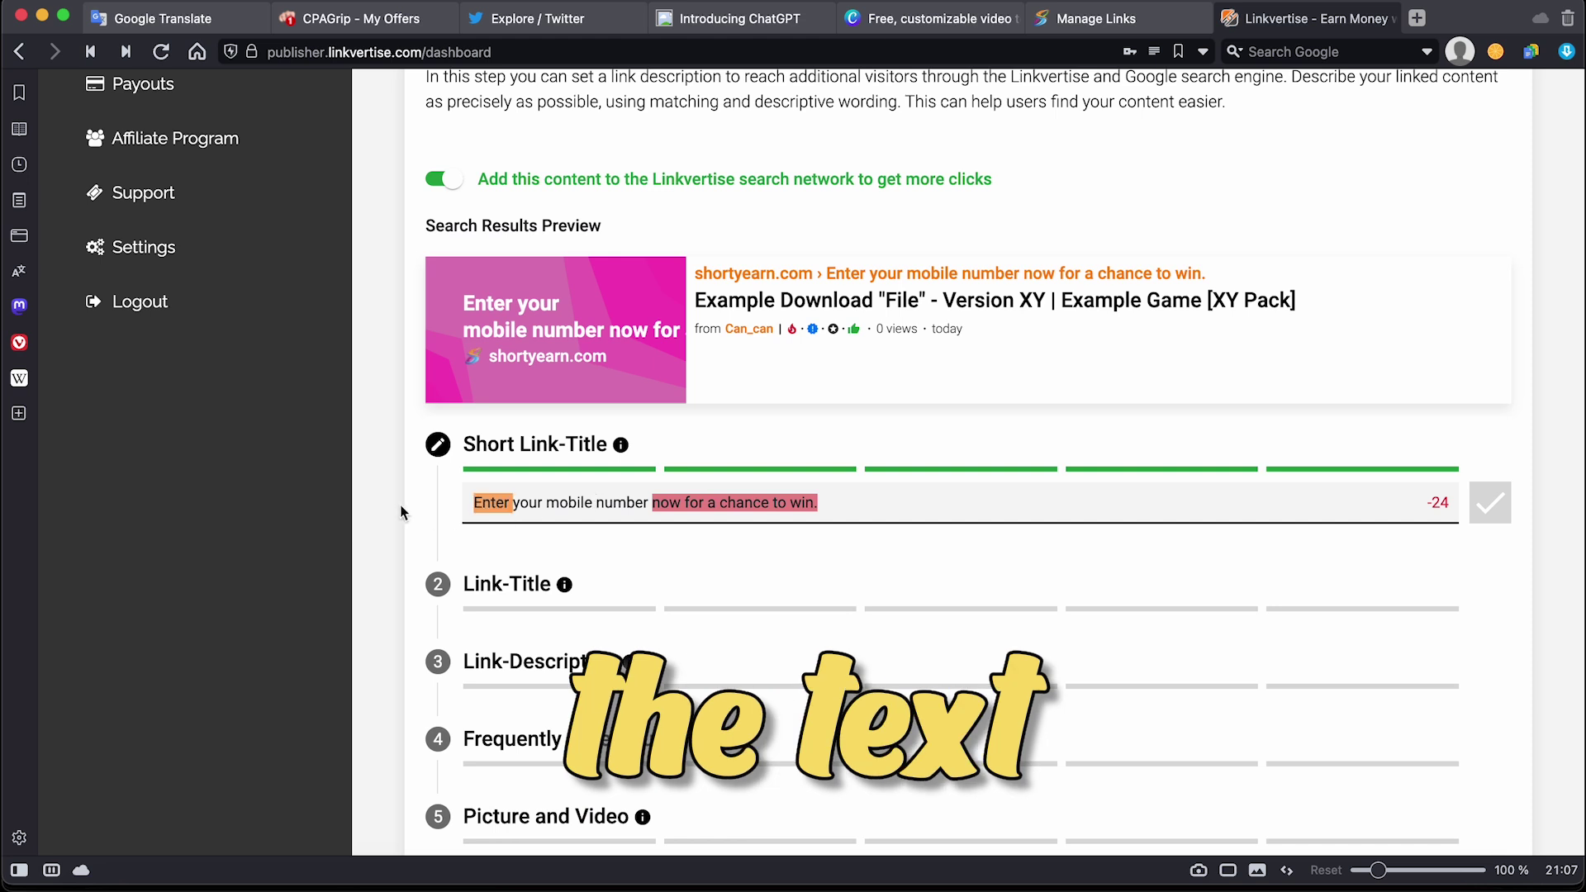
pyautogui.hotkey('ctrl', 'z')
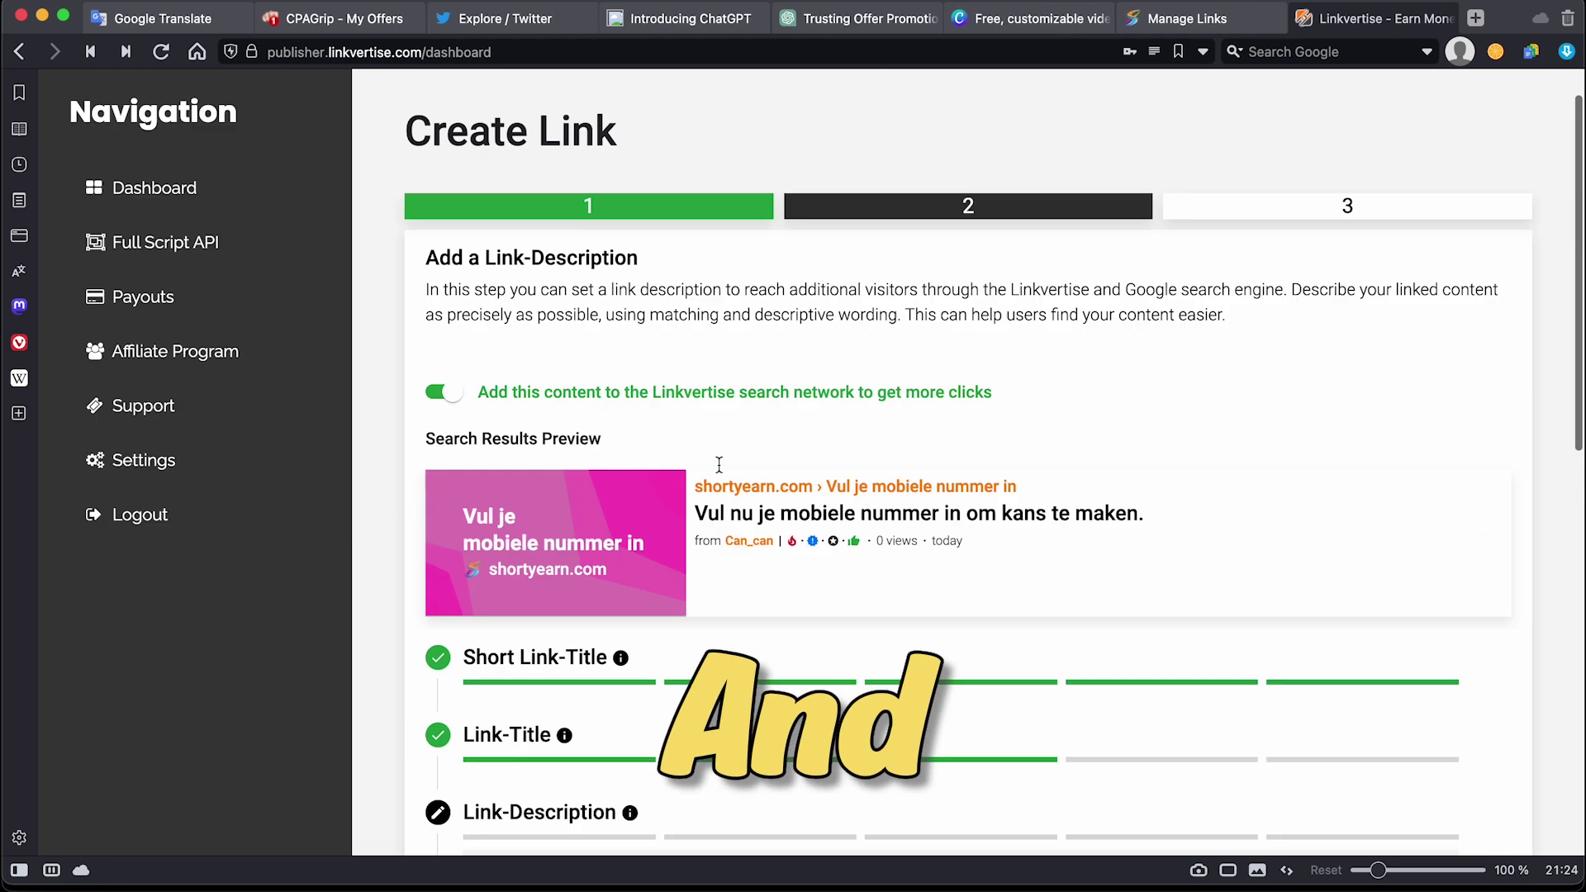
# Step: Copy ChatGPT's full reply about promoting offers honestly
pyautogui.scroll(-3, 651, 555)
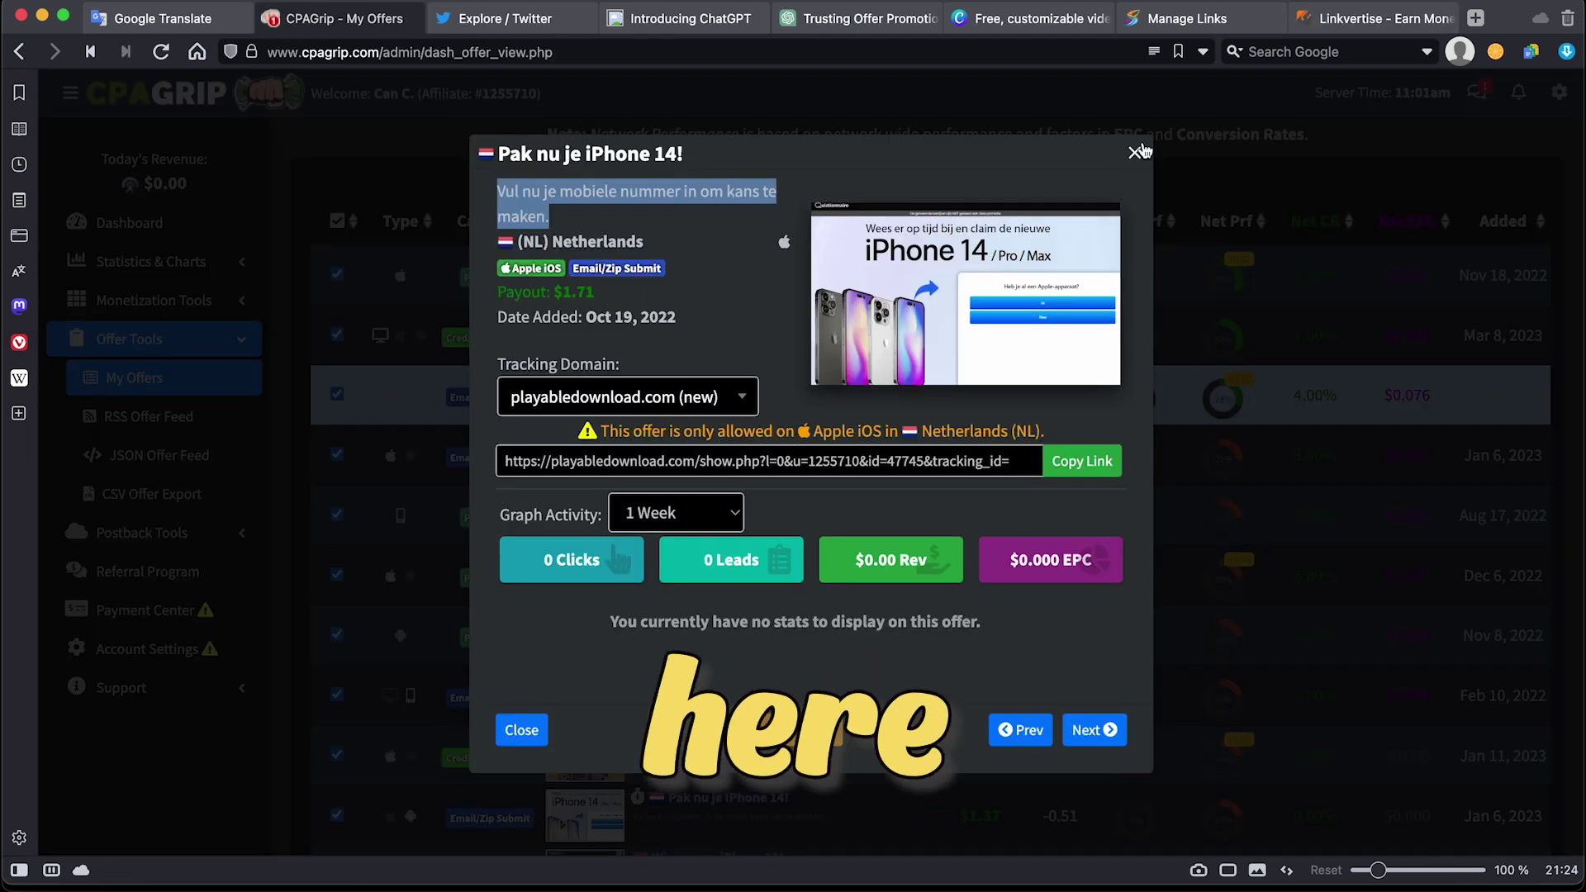
pyautogui.press('Escape')
pyautogui.click(686, 18)
pyautogui.click(838, 18)
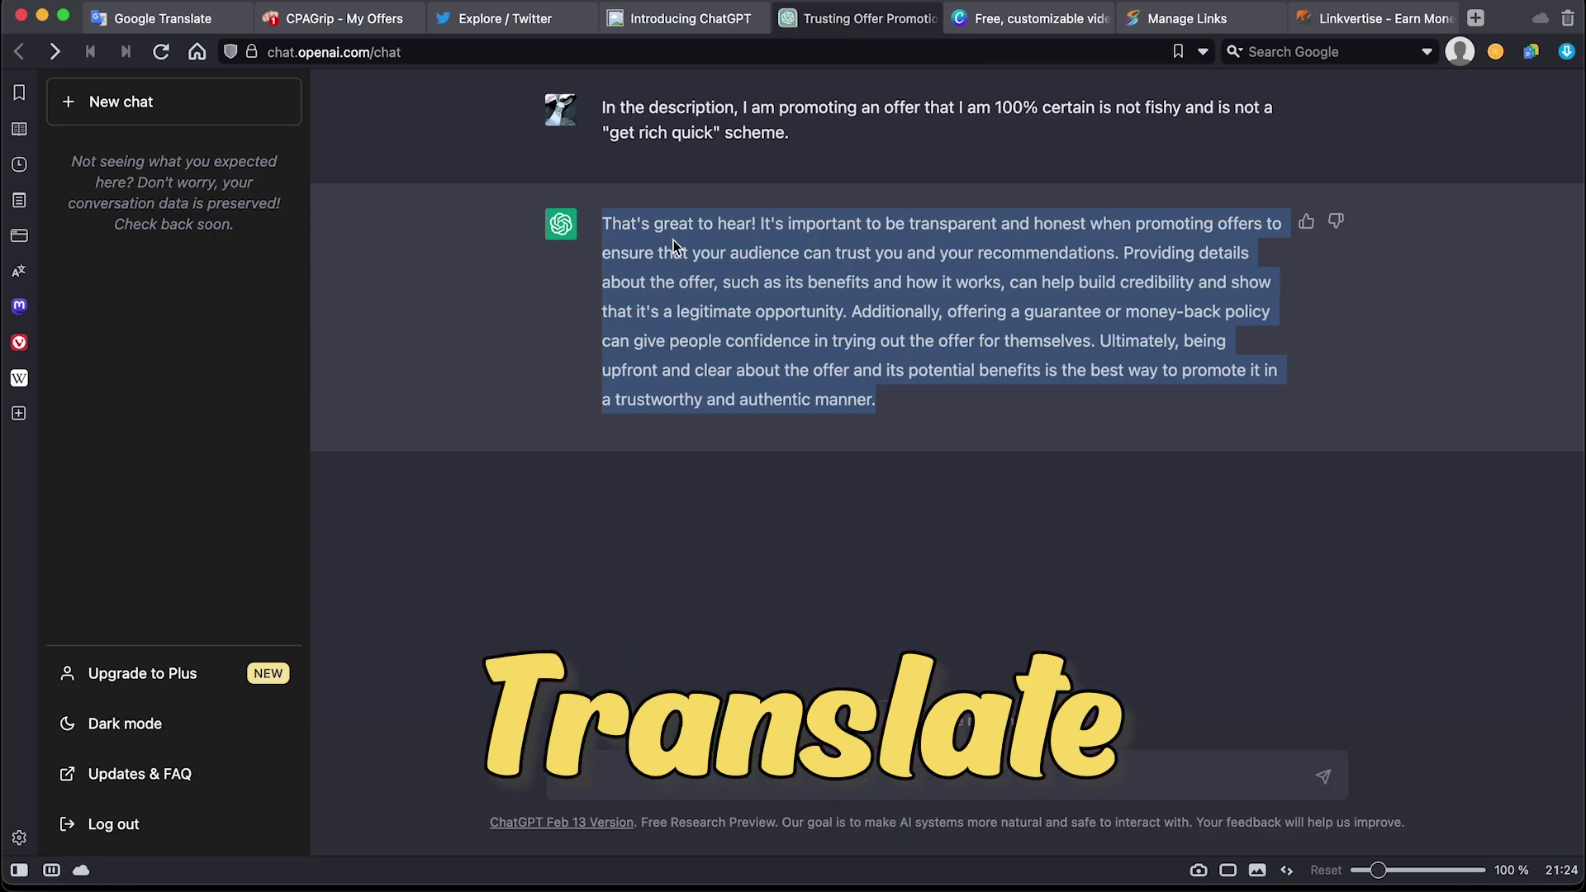
pyautogui.moveTo(812, 145); pyautogui.dragTo(605, 102)
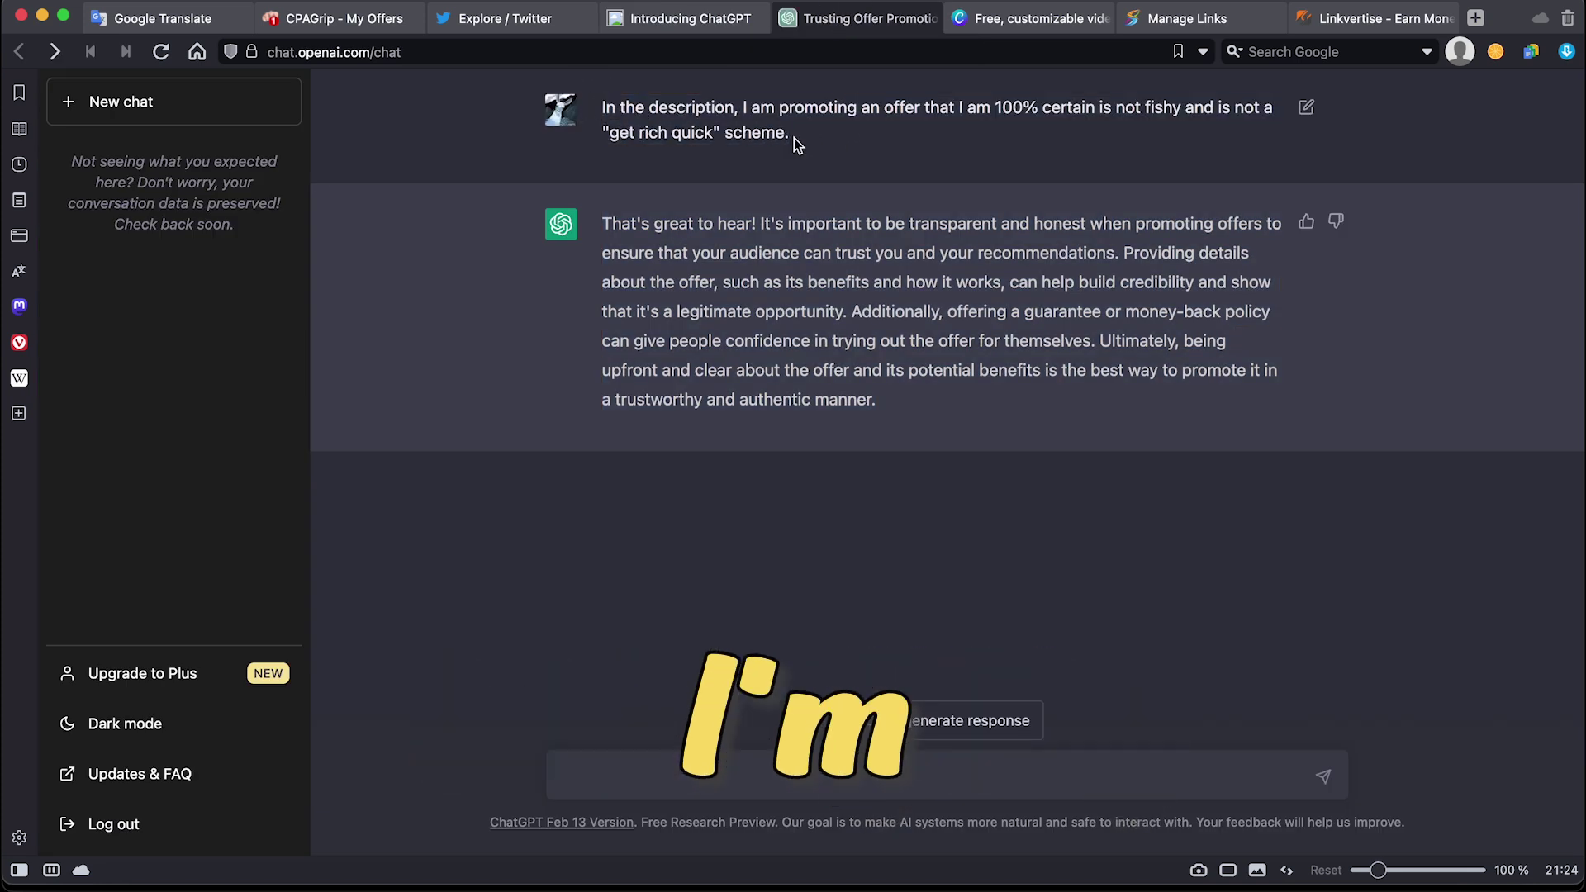
pyautogui.moveTo(796, 141); pyautogui.dragTo(605, 102)
pyautogui.moveTo(878, 401); pyautogui.dragTo(601, 222)
pyautogui.hotkey('ctrl', 'c')
pyautogui.rightClick(675, 263)
pyautogui.click(702, 306)
# Step: Translate the reply from English into Dutch and copy the Dutch output
pyautogui.click(152, 18)
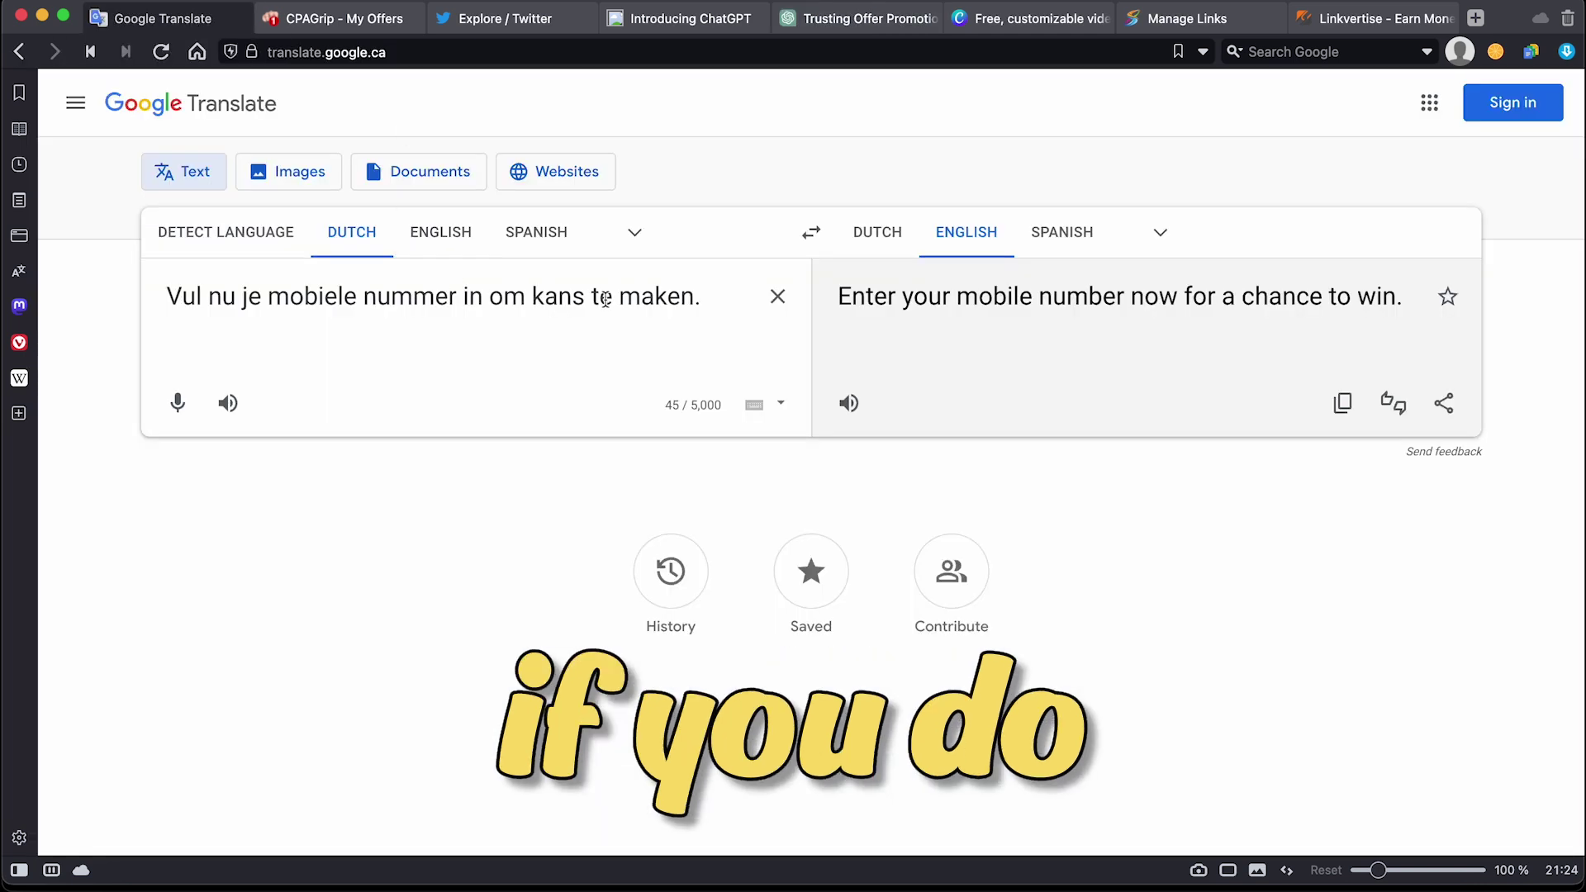
pyautogui.click(844, 232)
pyautogui.click(777, 295)
pyautogui.hotkey('ctrl', 'v')
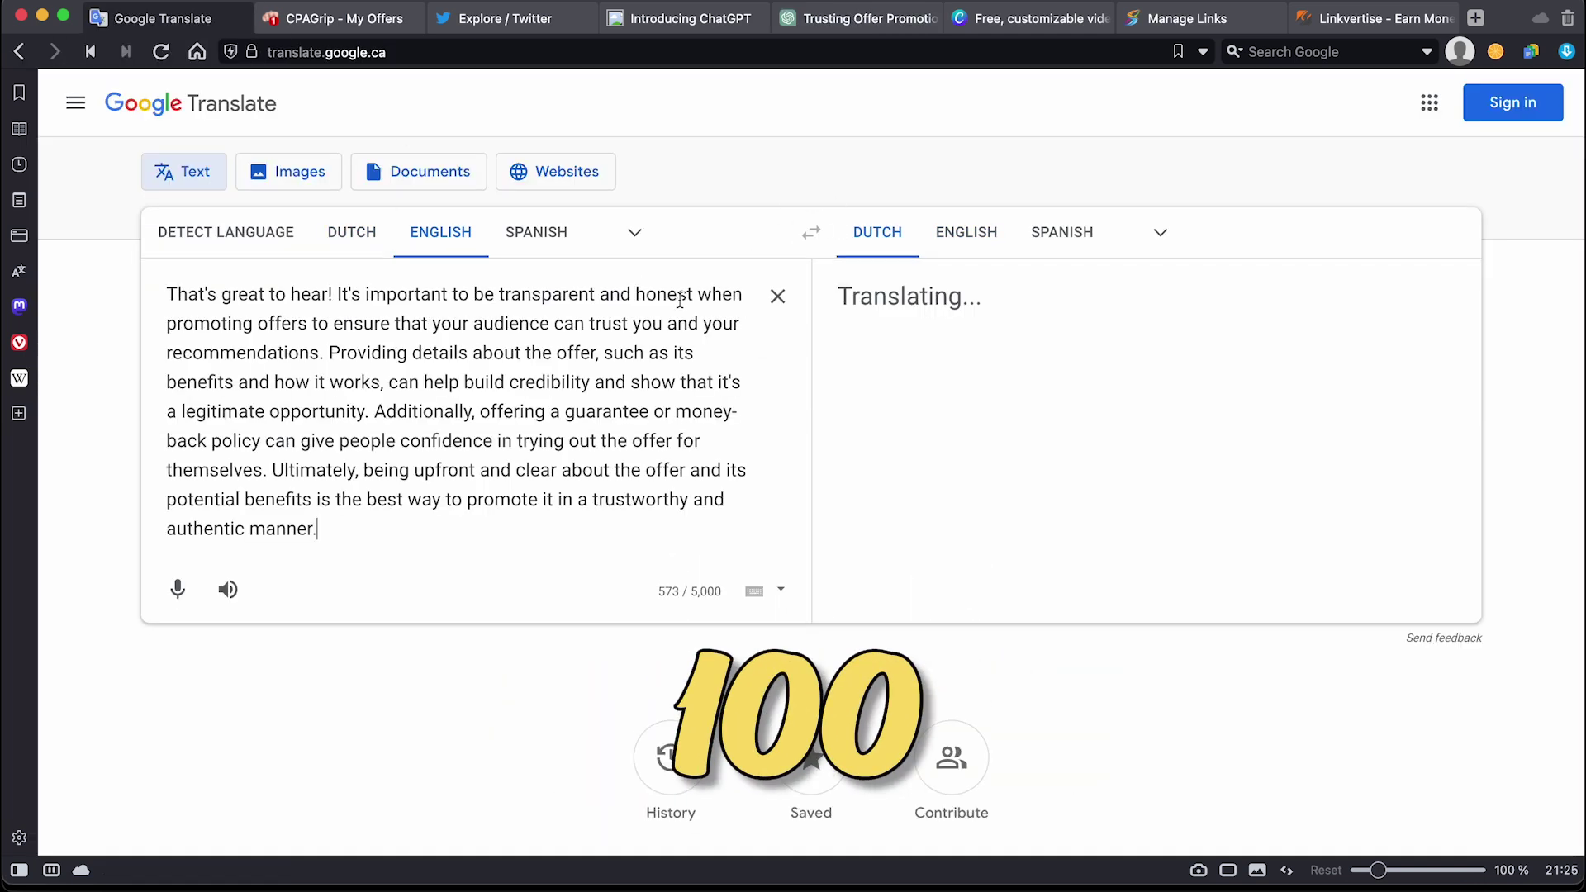
pyautogui.moveTo(1247, 560); pyautogui.dragTo(841, 291)
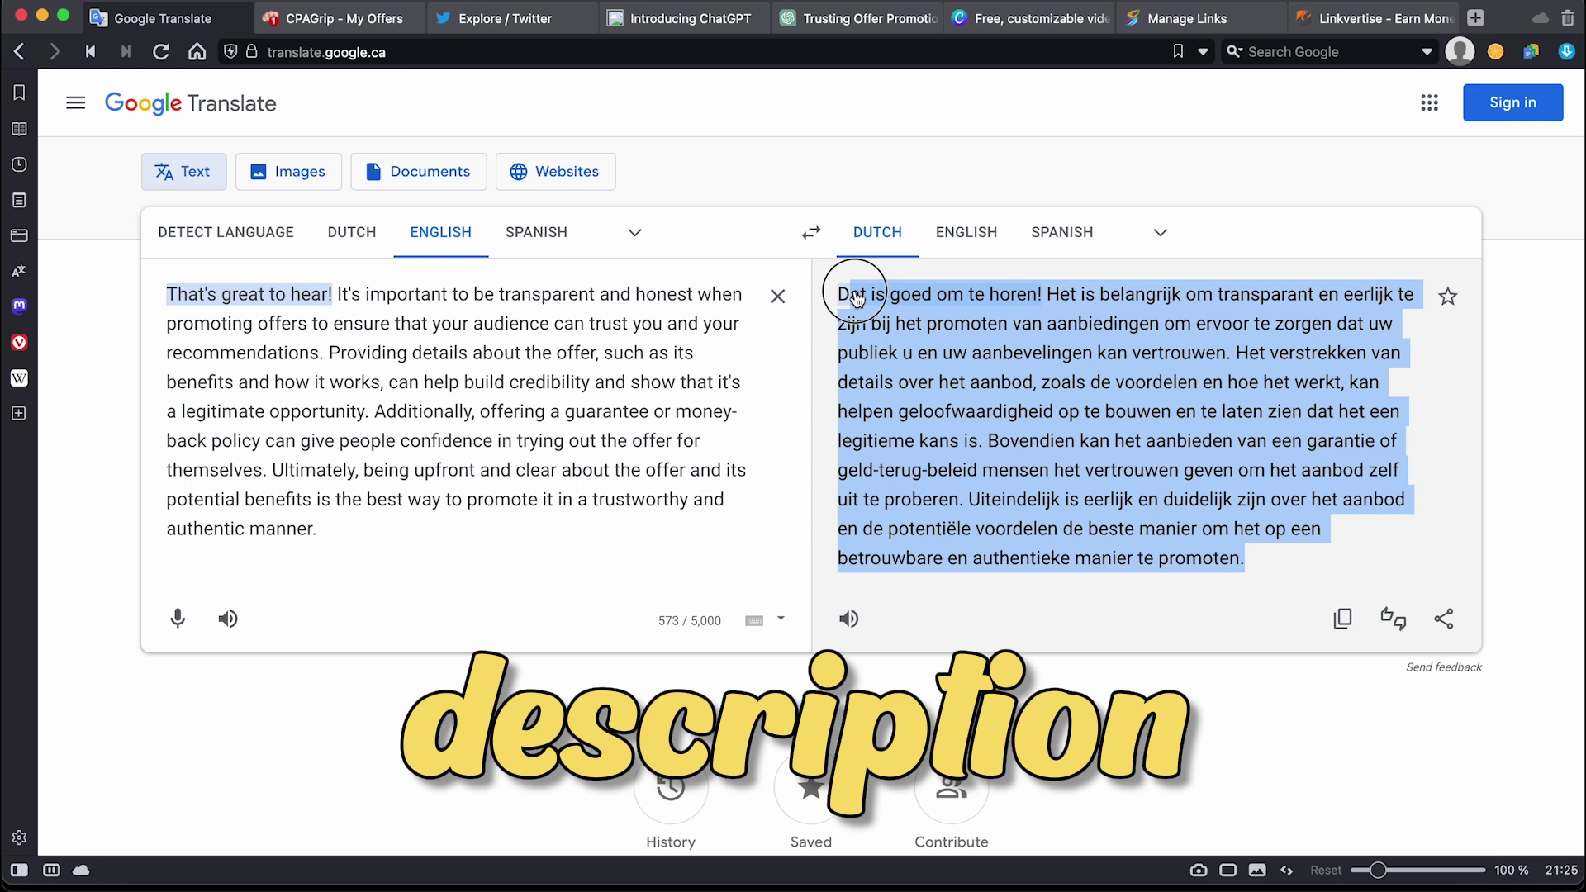
pyautogui.rightClick(903, 315)
pyautogui.click(928, 364)
# Step: Paste the Dutch translation as the Link-Description and confirm it
pyautogui.click(1372, 18)
pyautogui.scroll(-3, 840, 496)
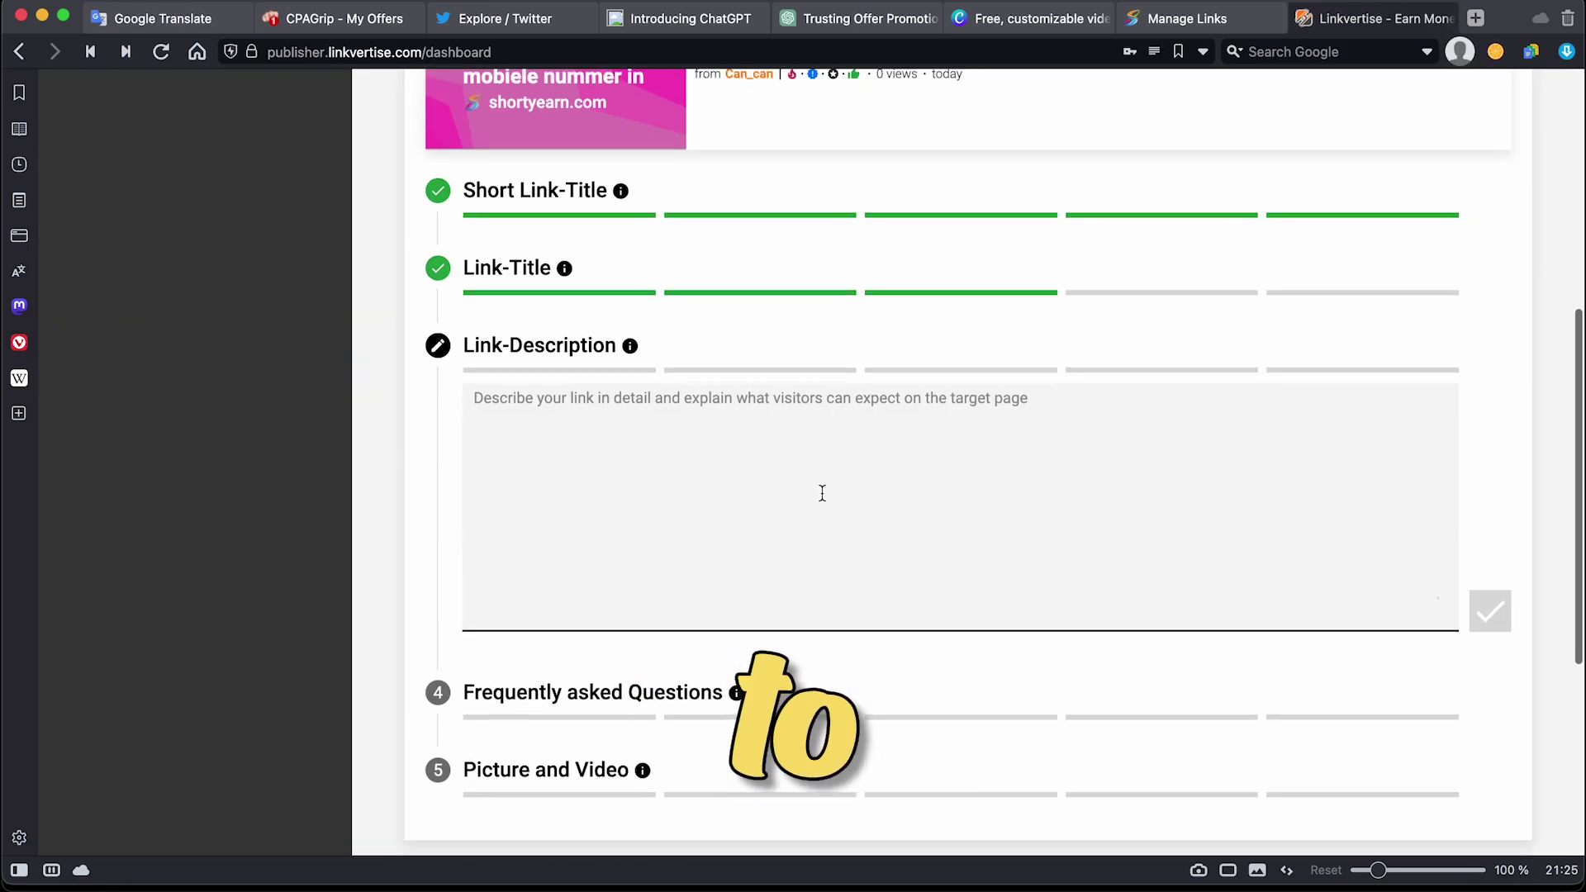
pyautogui.rightClick(829, 496)
pyautogui.click(857, 570)
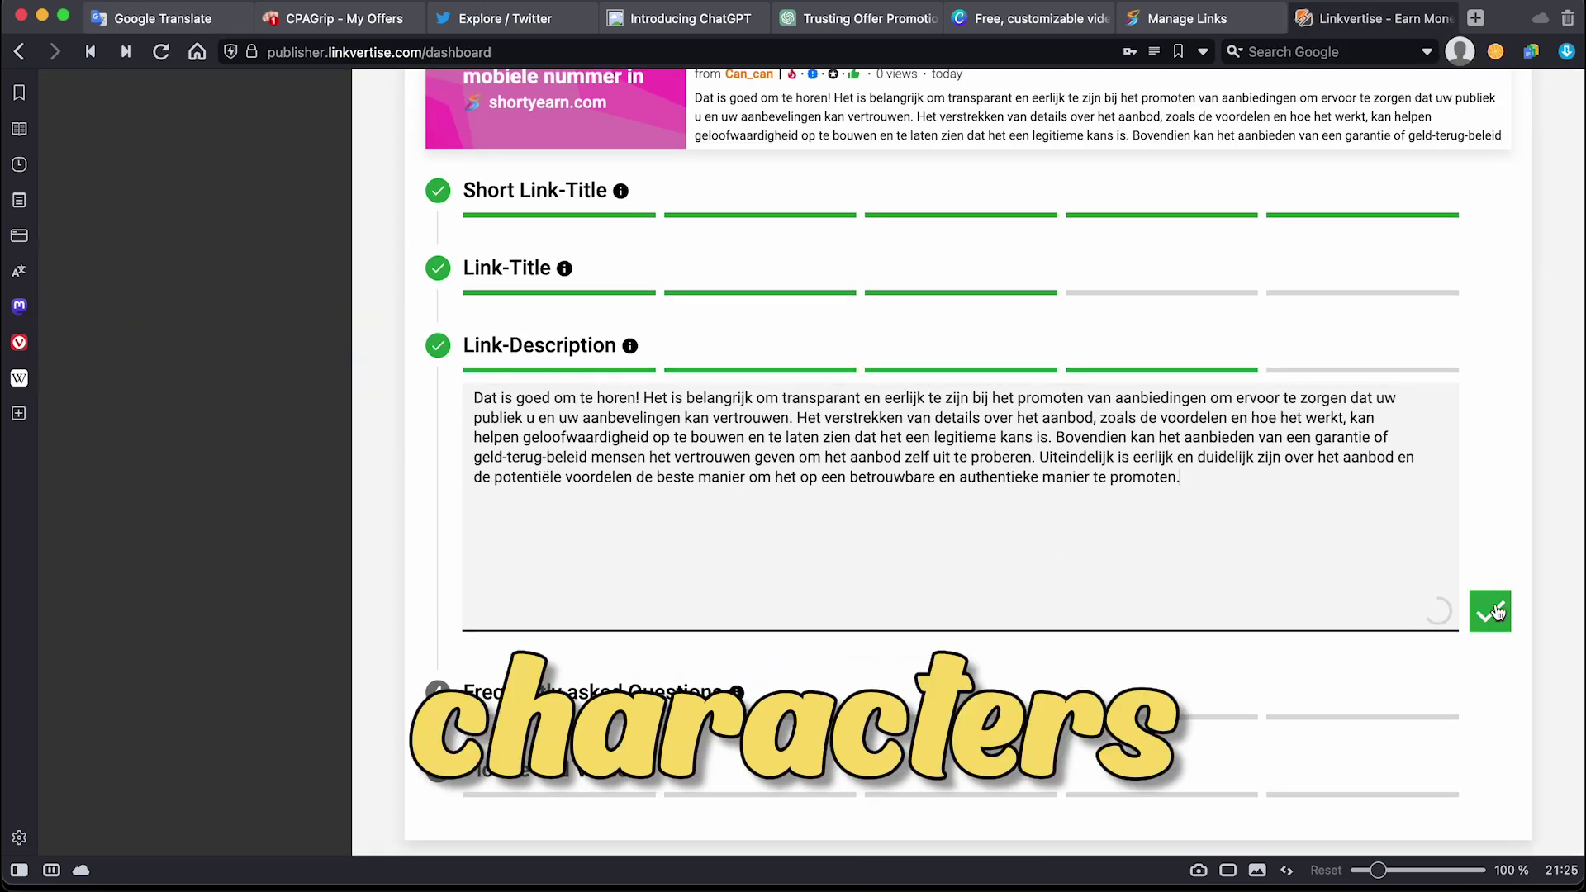
pyautogui.click(1490, 611)
# Step: Add three suggested FAQs, including 'Who is Can_can??' and the most popular content question
pyautogui.click(633, 418)
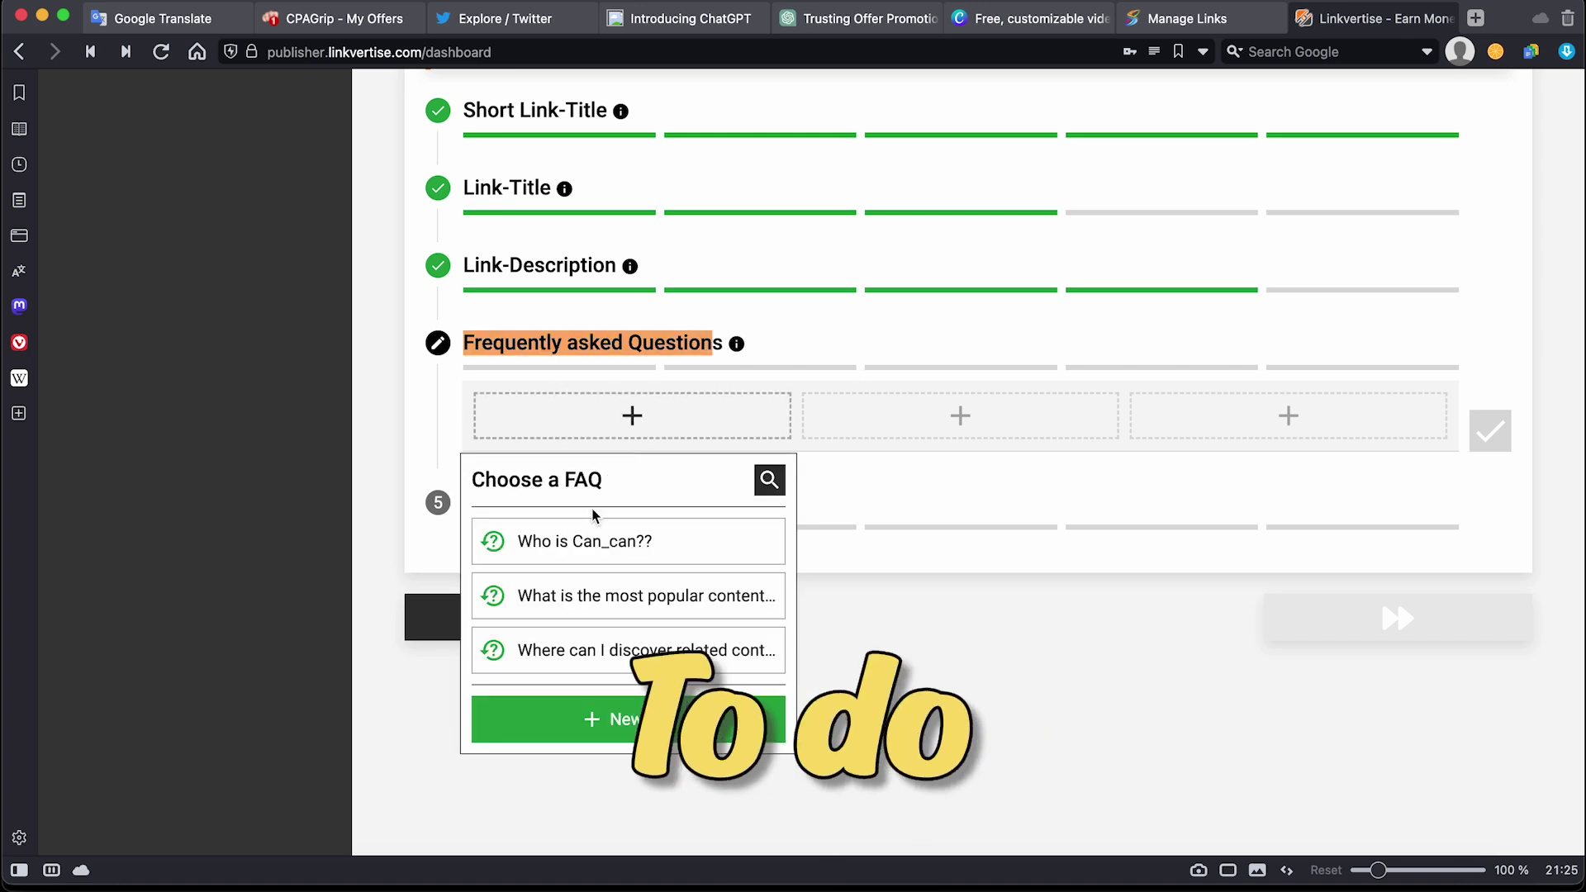
pyautogui.click(577, 544)
pyautogui.click(992, 682)
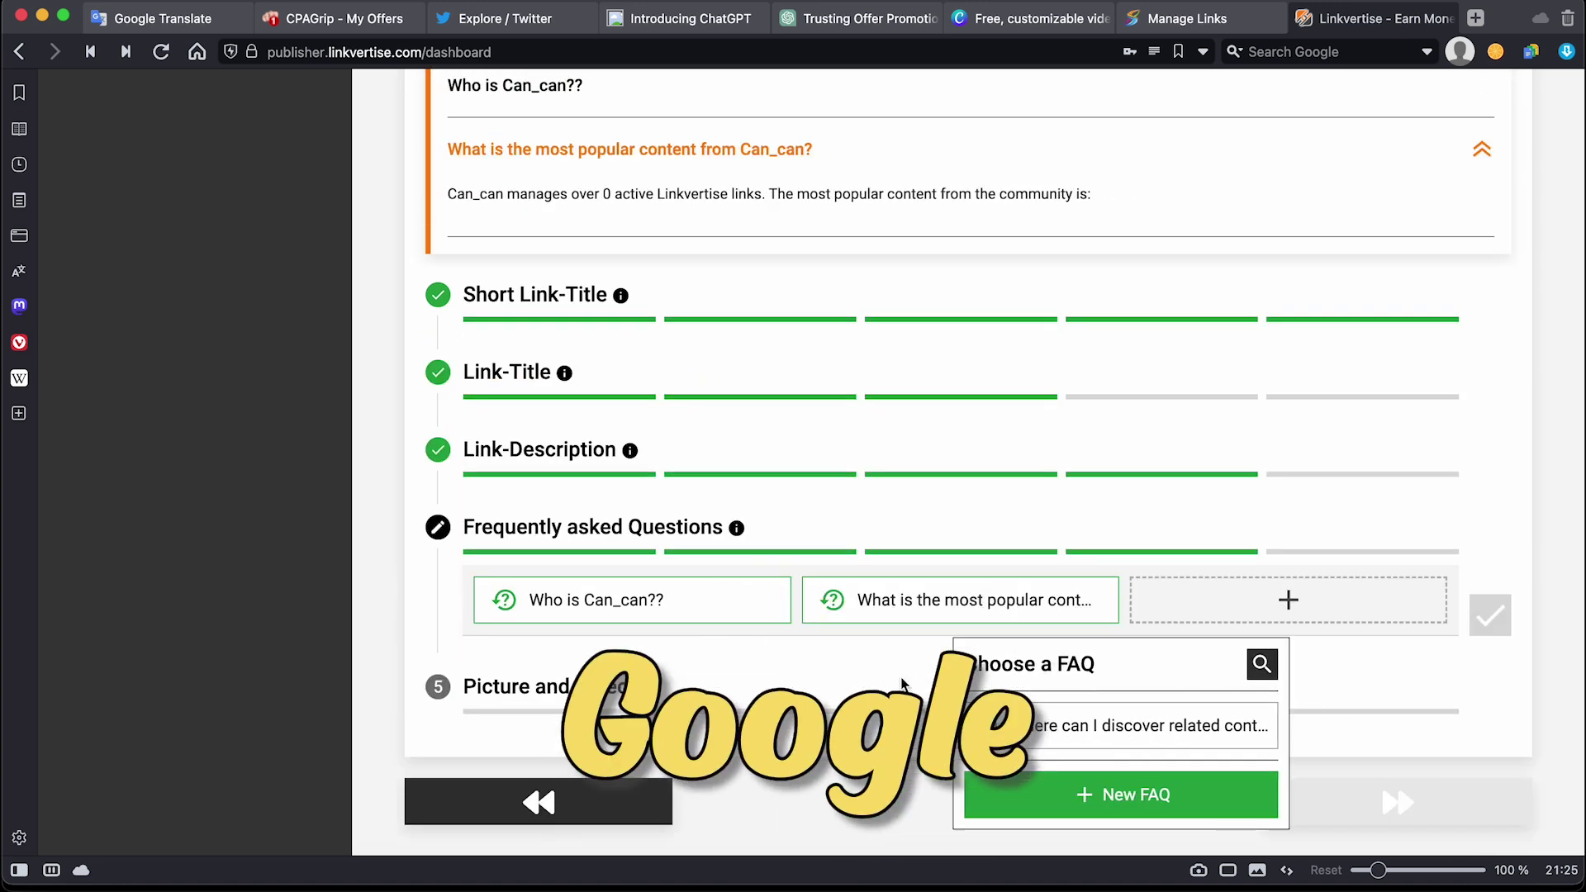
pyautogui.click(1272, 726)
pyautogui.scroll(-3, 793, 677)
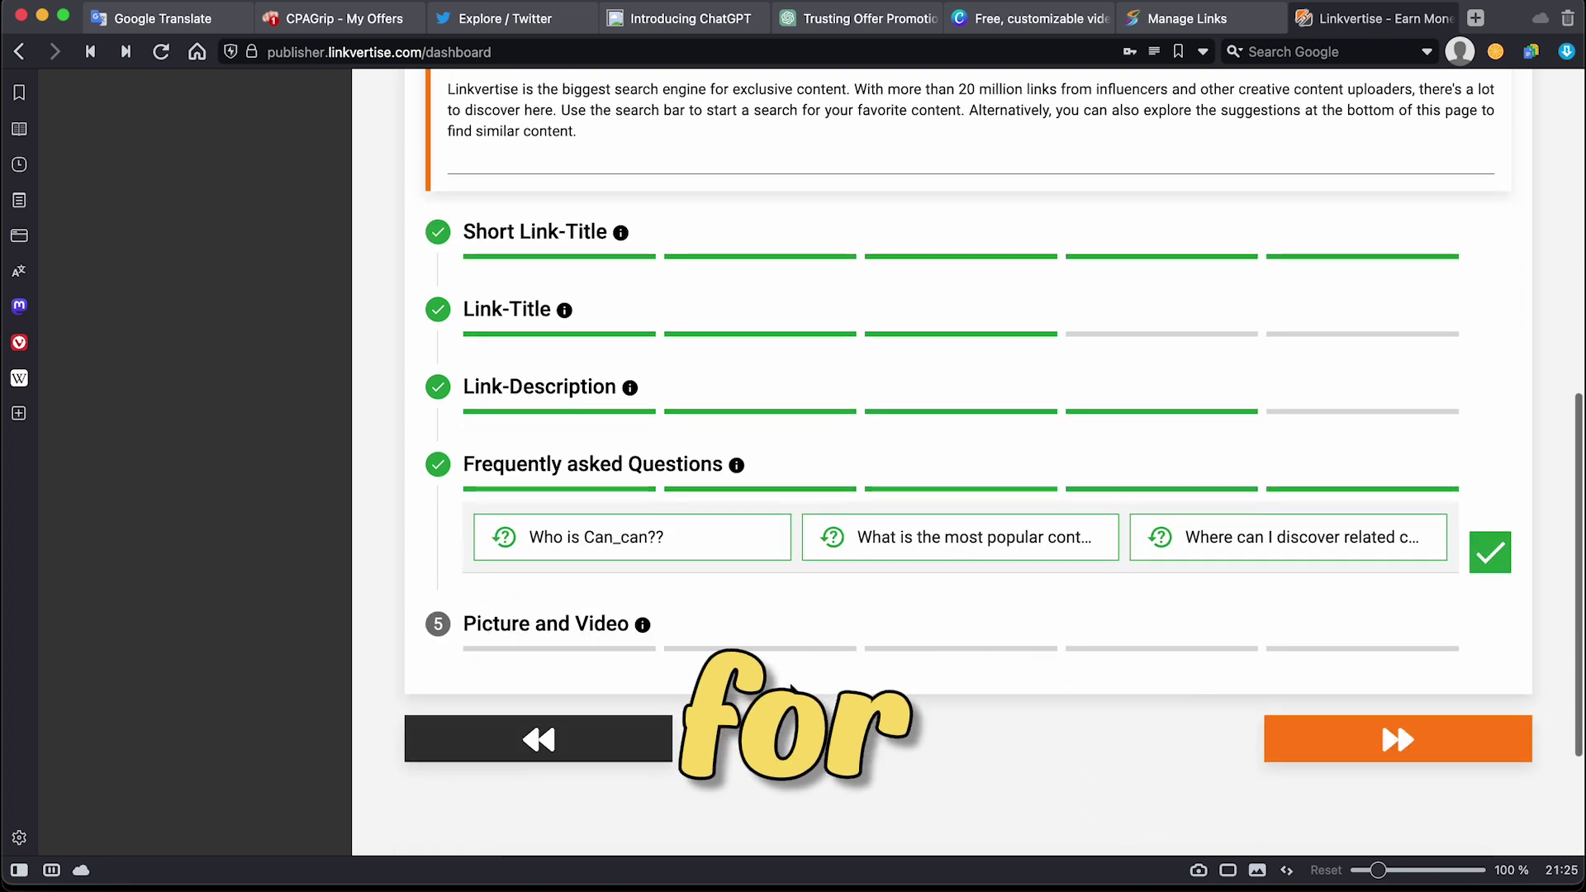
pyautogui.click(1476, 19)
# Step: Search Google images for 'iphone 14' and open the Akakçe iPhone 14 preview
pyautogui.write('iphone 14')
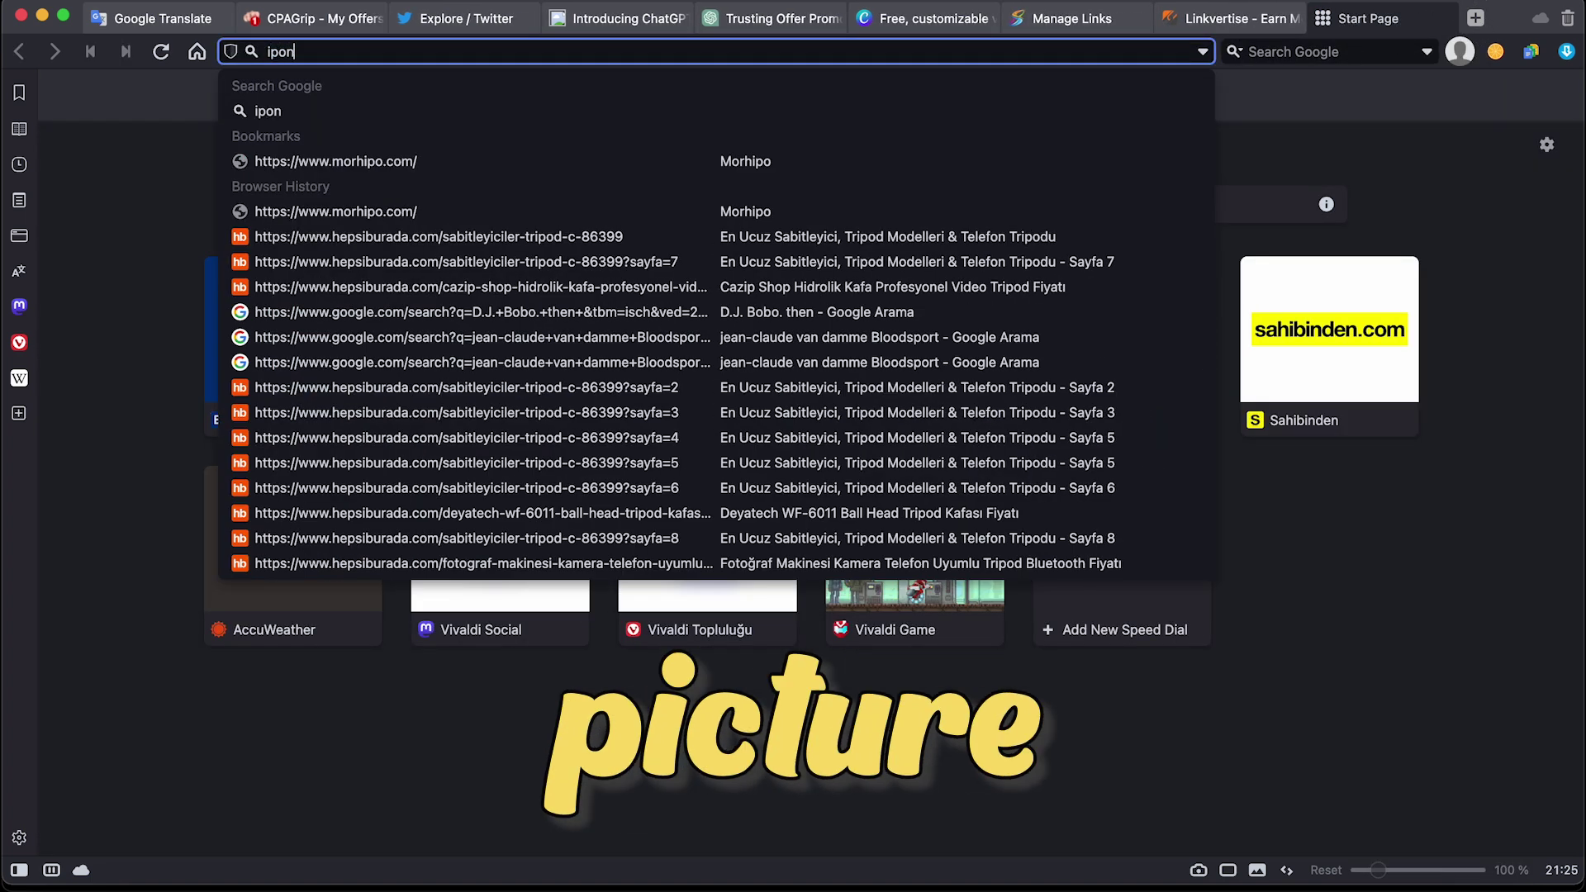
pyautogui.press('Return')
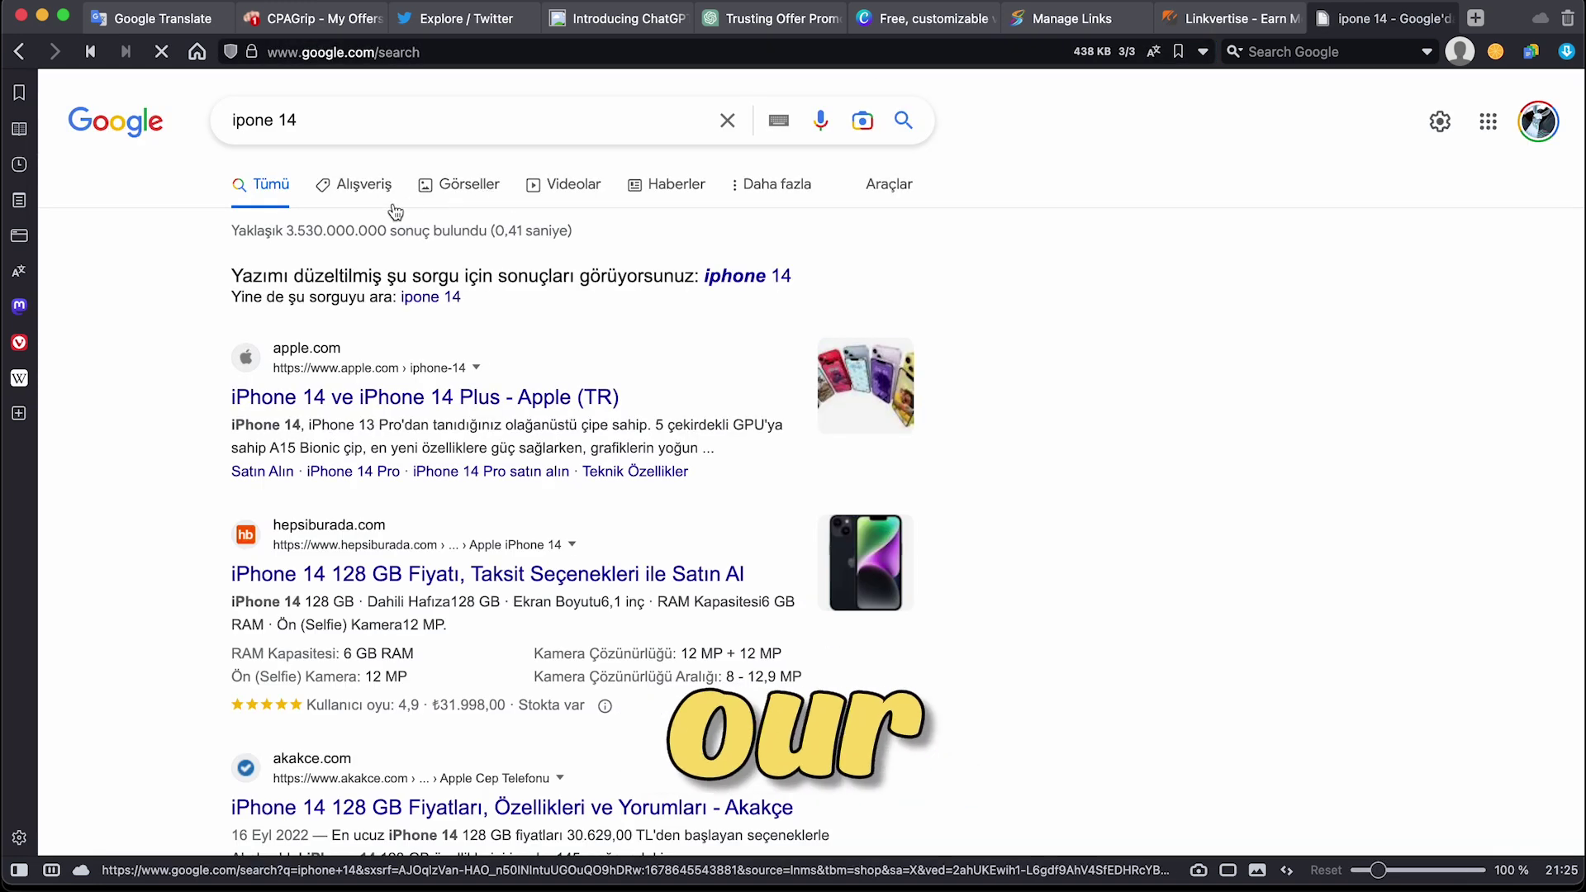
pyautogui.click(462, 183)
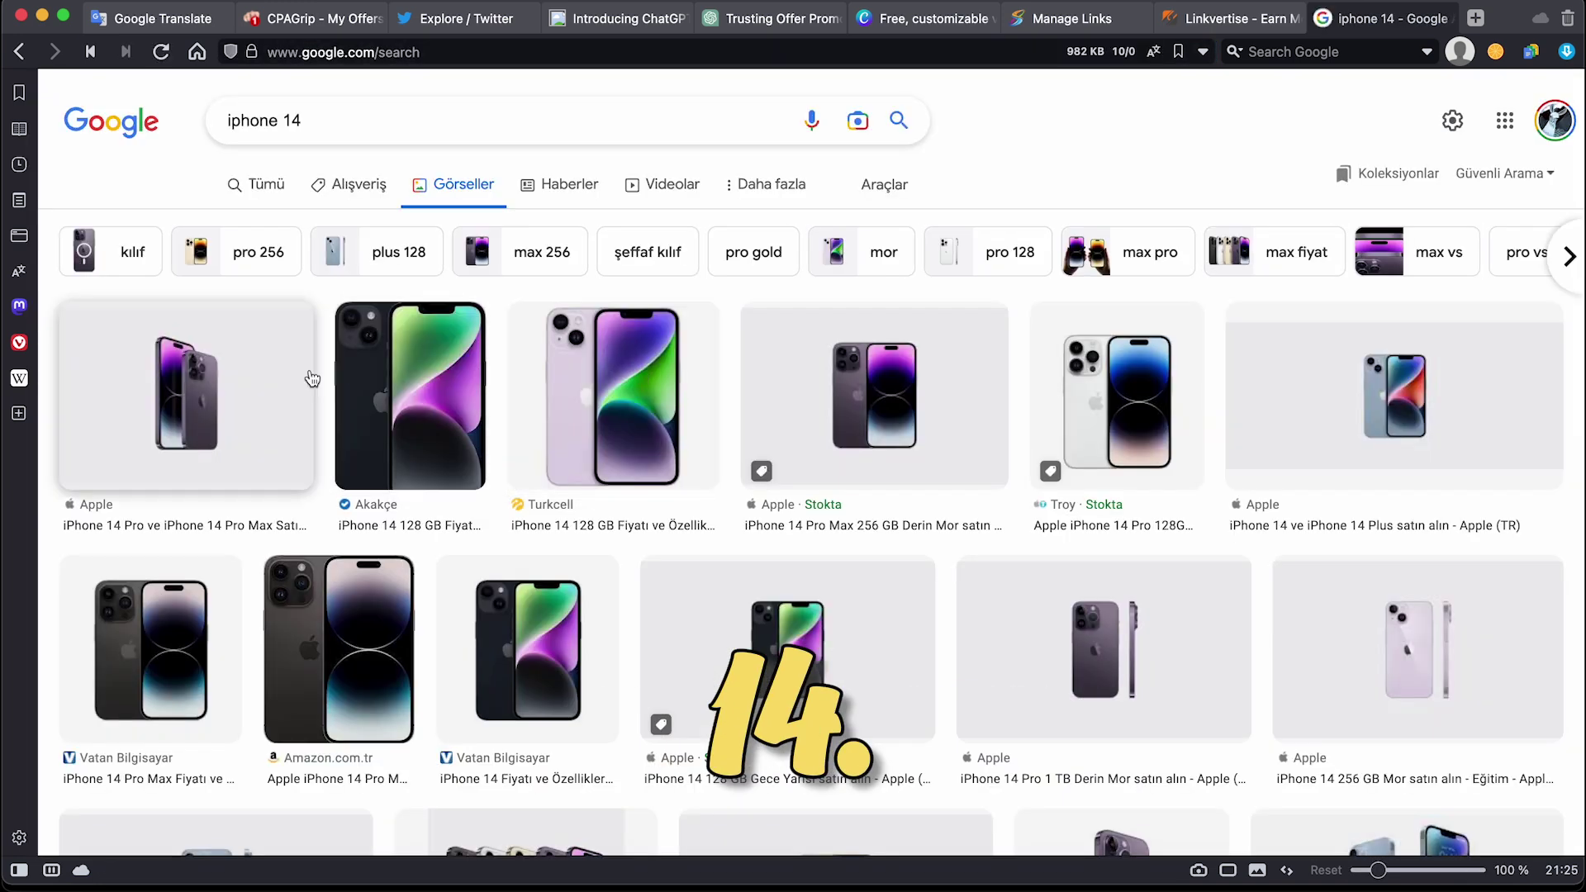
pyautogui.click(357, 393)
# Step: Open the full-size image in its own tab and save it as iphone-14.jpg
pyautogui.rightClick(1207, 423)
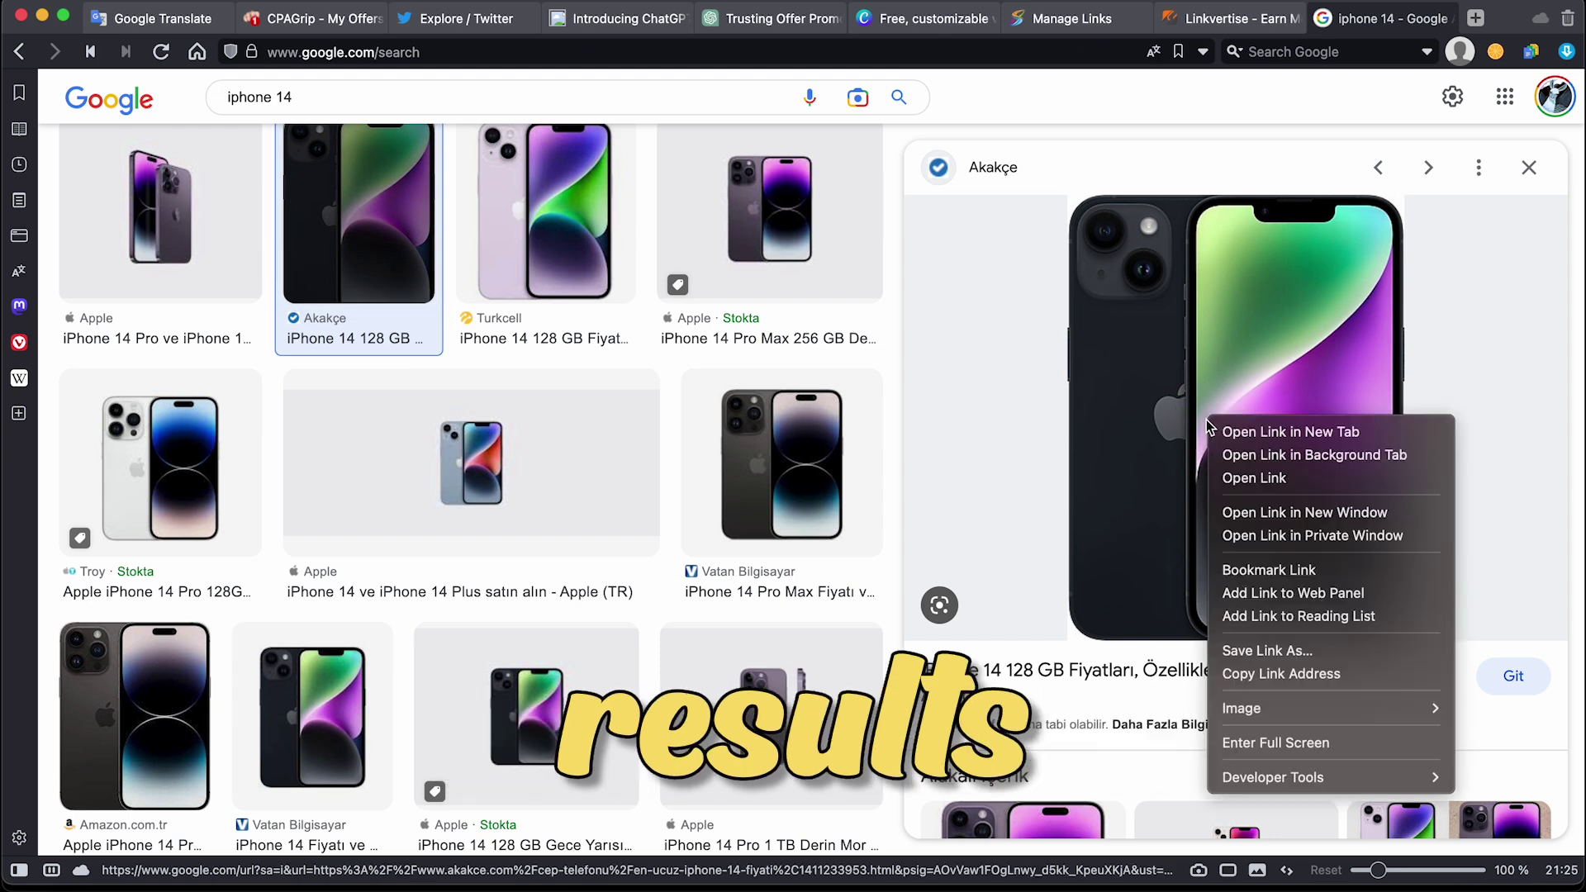
pyautogui.rightClick(1203, 376)
pyautogui.rightClick(1203, 376)
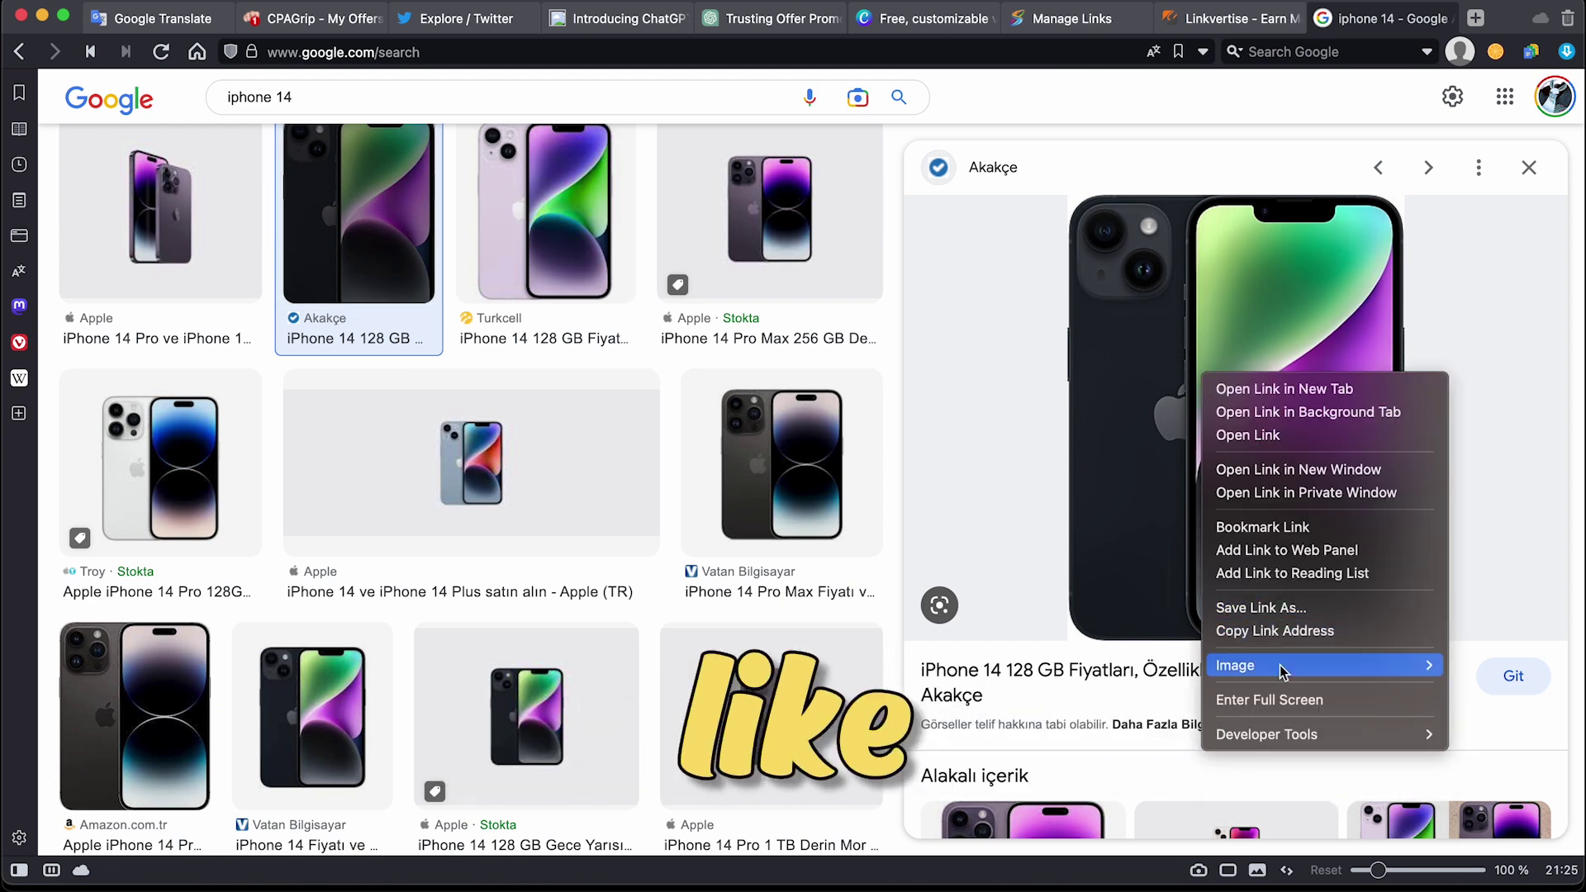
pyautogui.moveTo(1281, 677)
pyautogui.click(1065, 541)
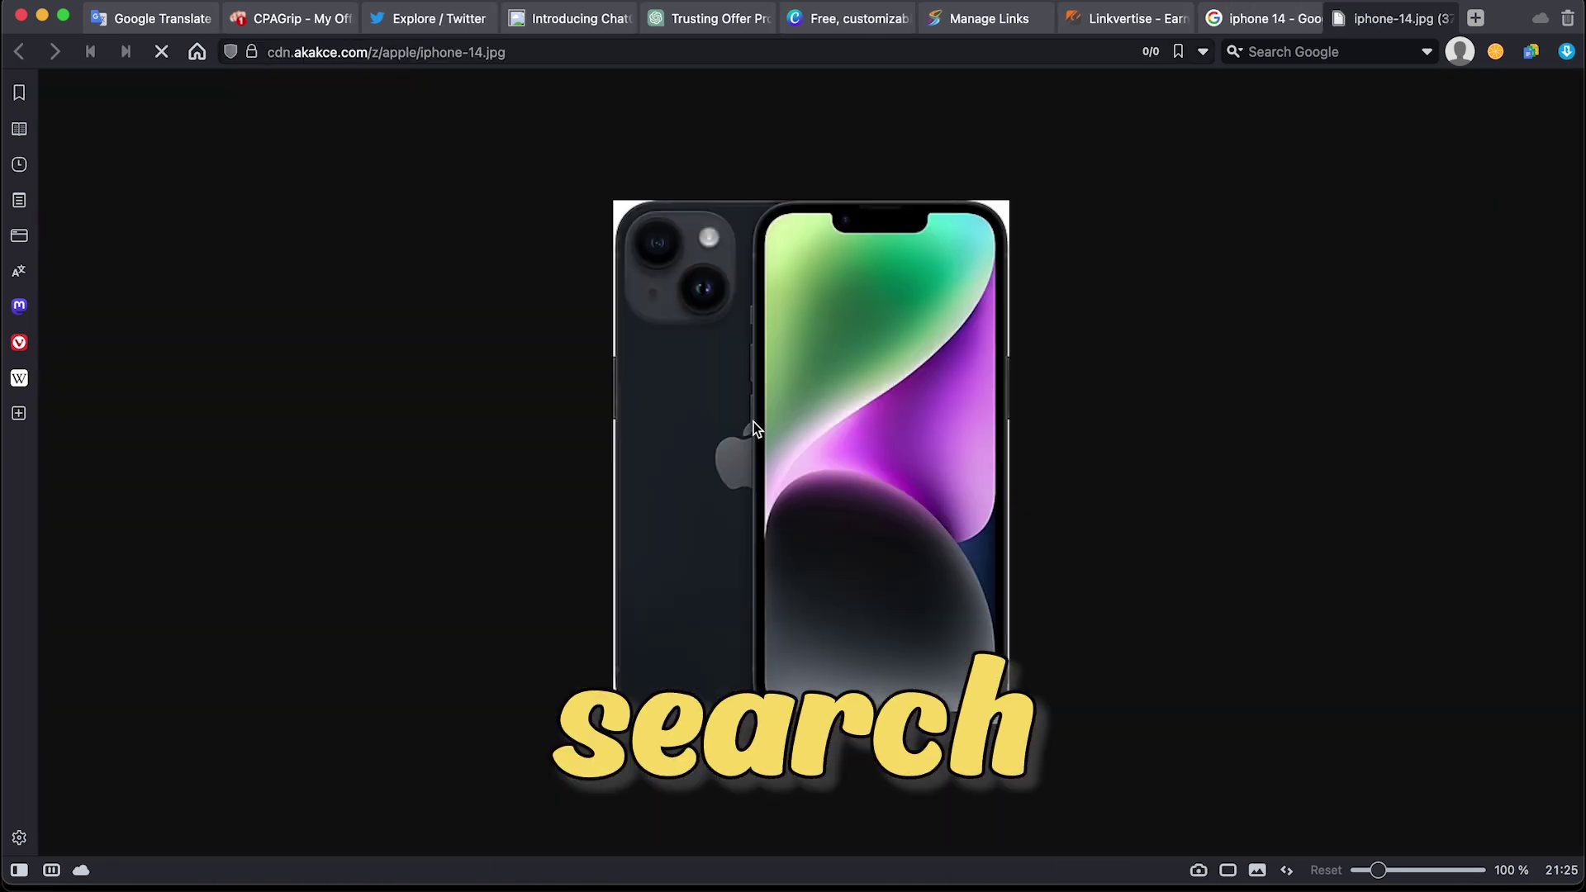
pyautogui.rightClick(673, 390)
pyautogui.click(792, 546)
pyautogui.click(1149, 624)
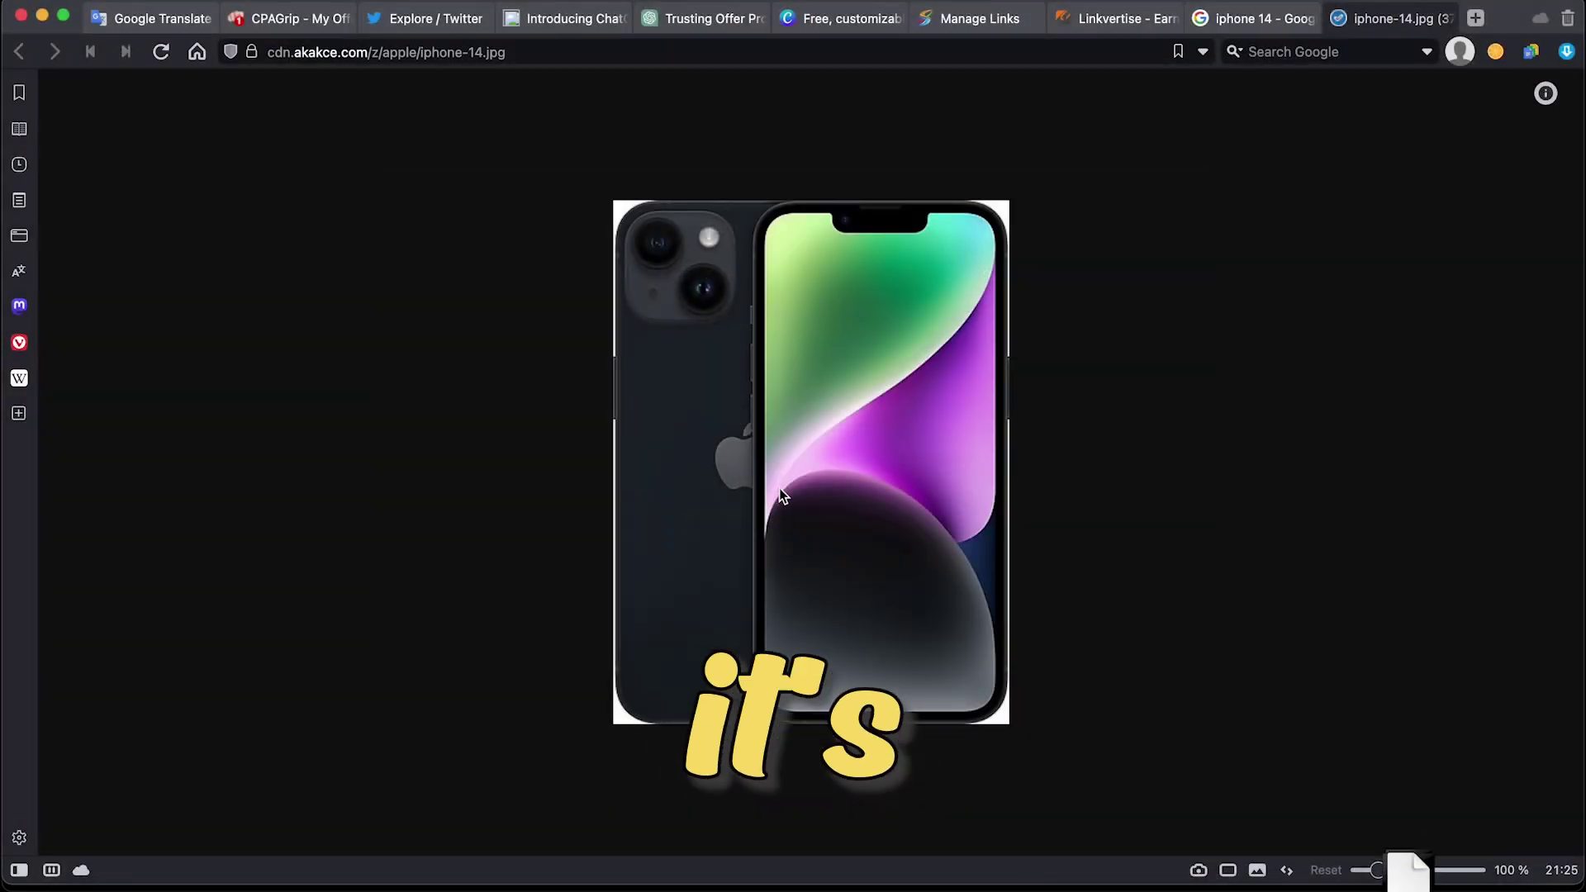
pyautogui.click(1103, 16)
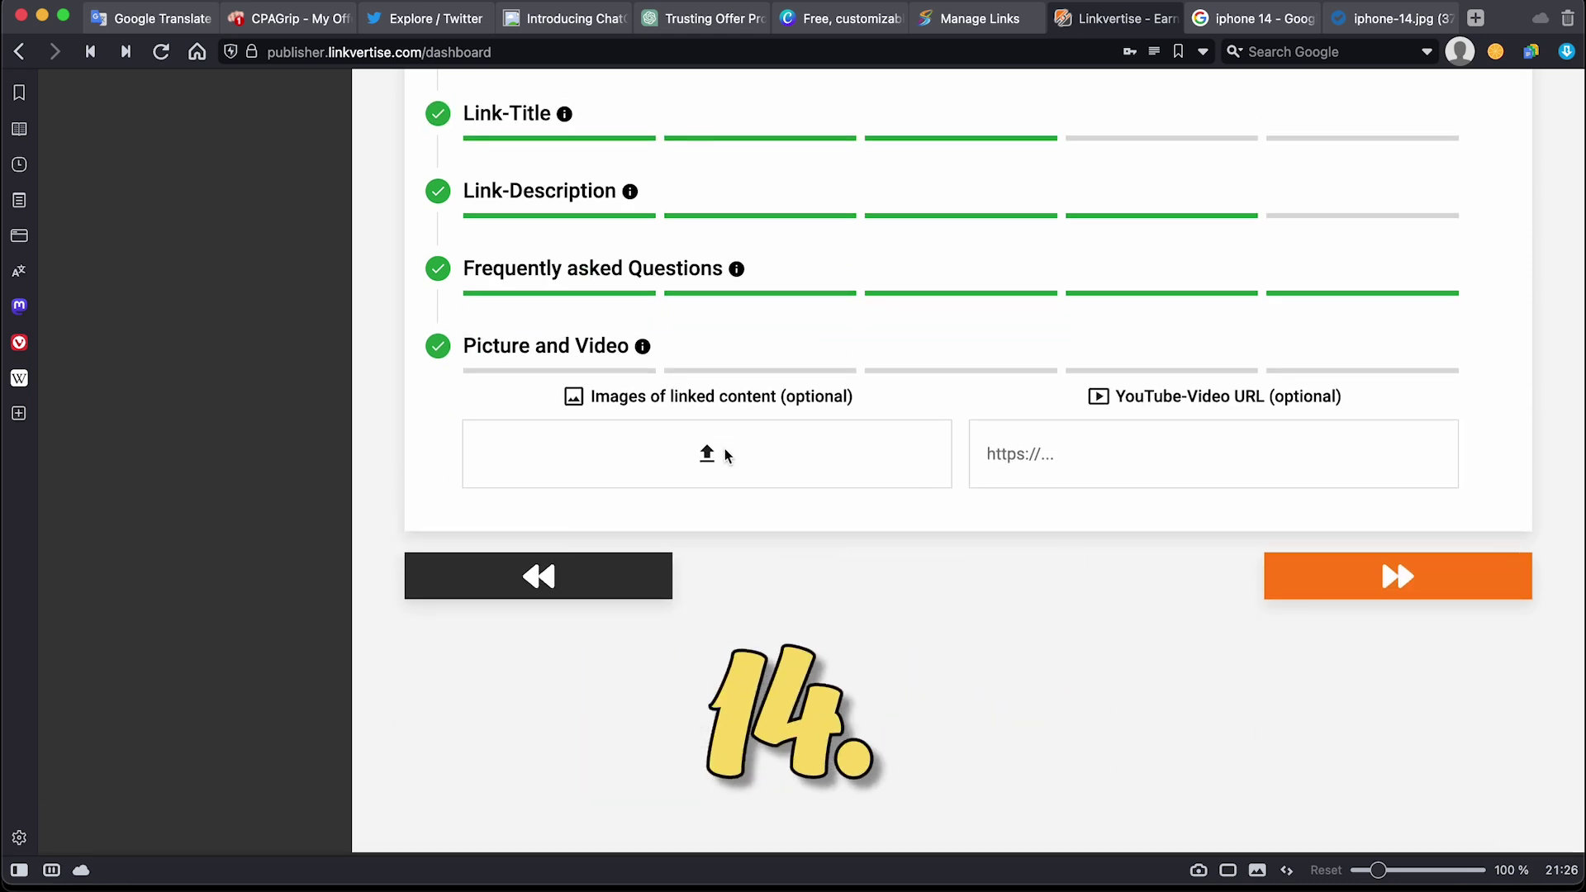
# Step: Upload iphone-14.jpg from the Downloads folder as the link picture
pyautogui.click(726, 451)
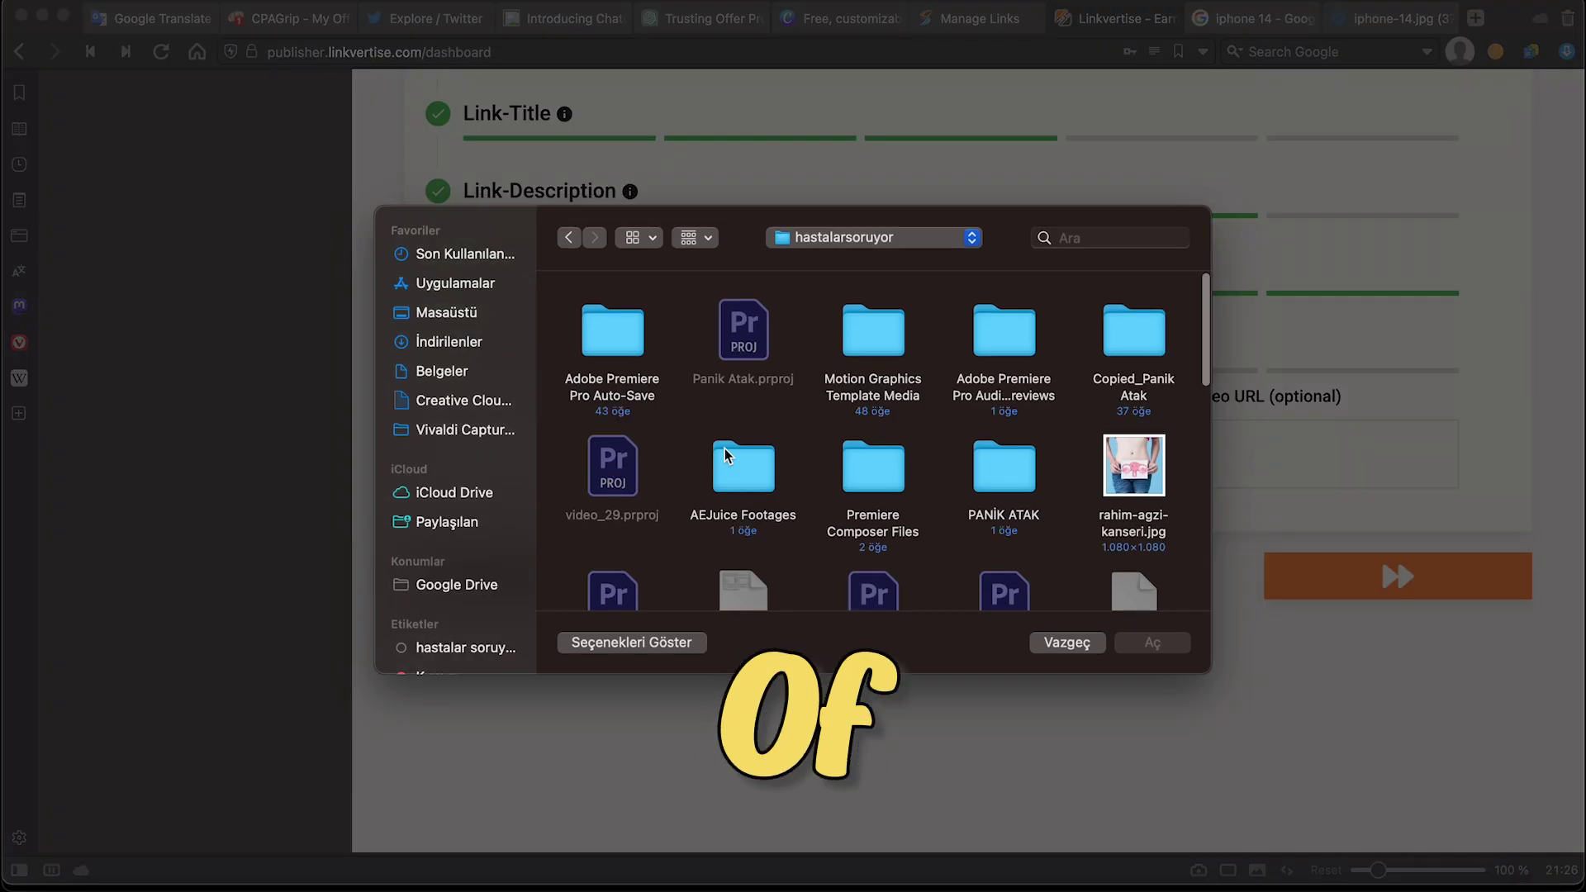
pyautogui.click(439, 316)
pyautogui.click(446, 340)
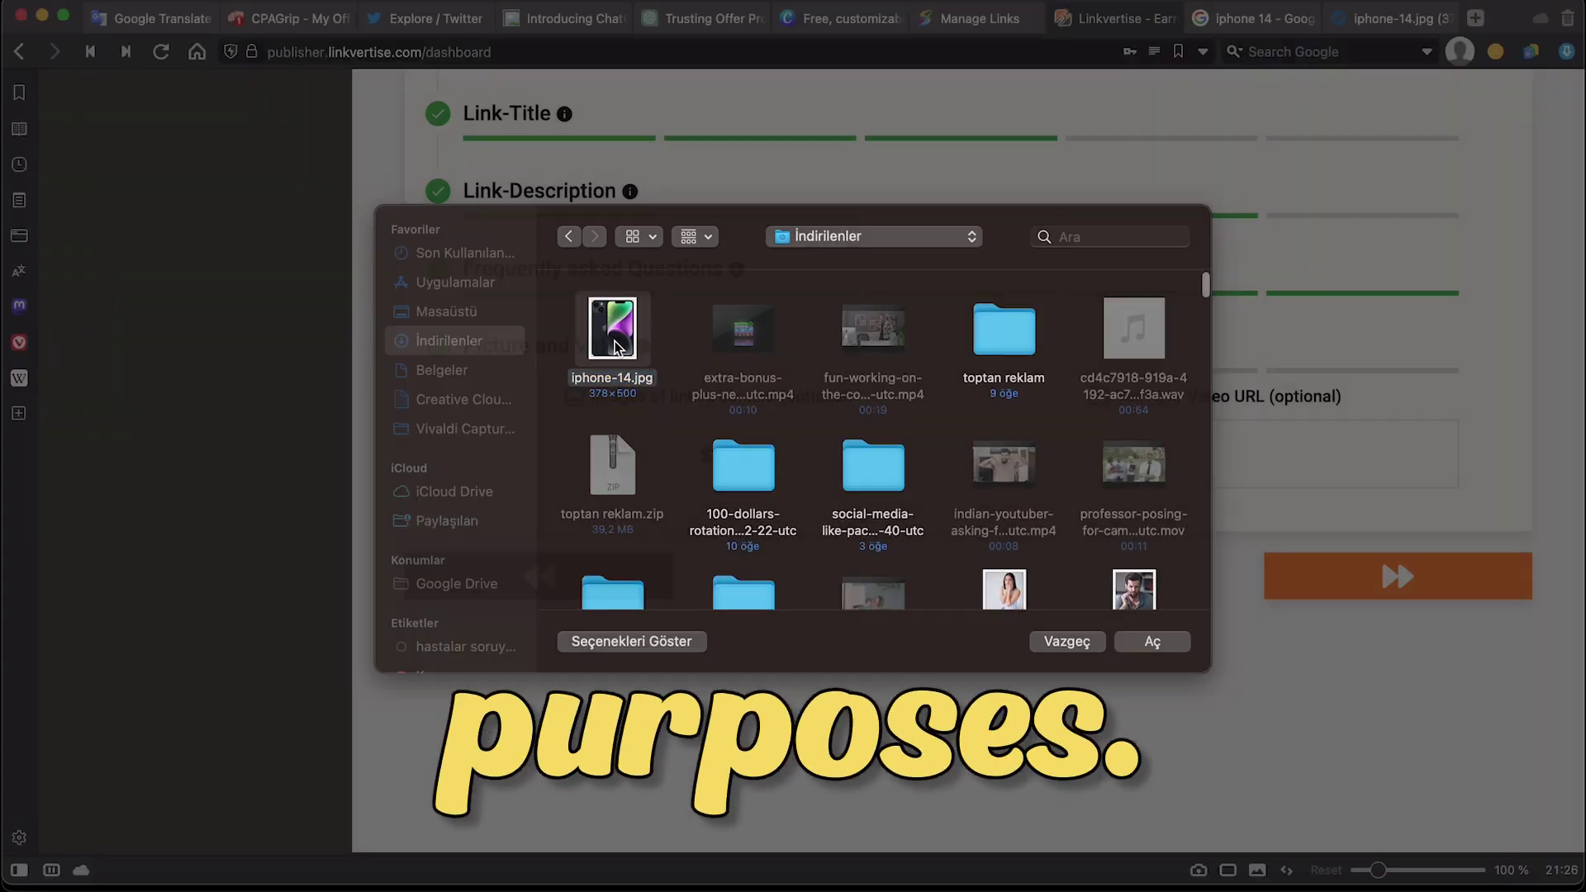
pyautogui.doubleClick(613, 339)
# Step: Crop the picture to the phone's upper part, accept it, and continue to Ad-Steps
pyautogui.scroll(3, 986, 369)
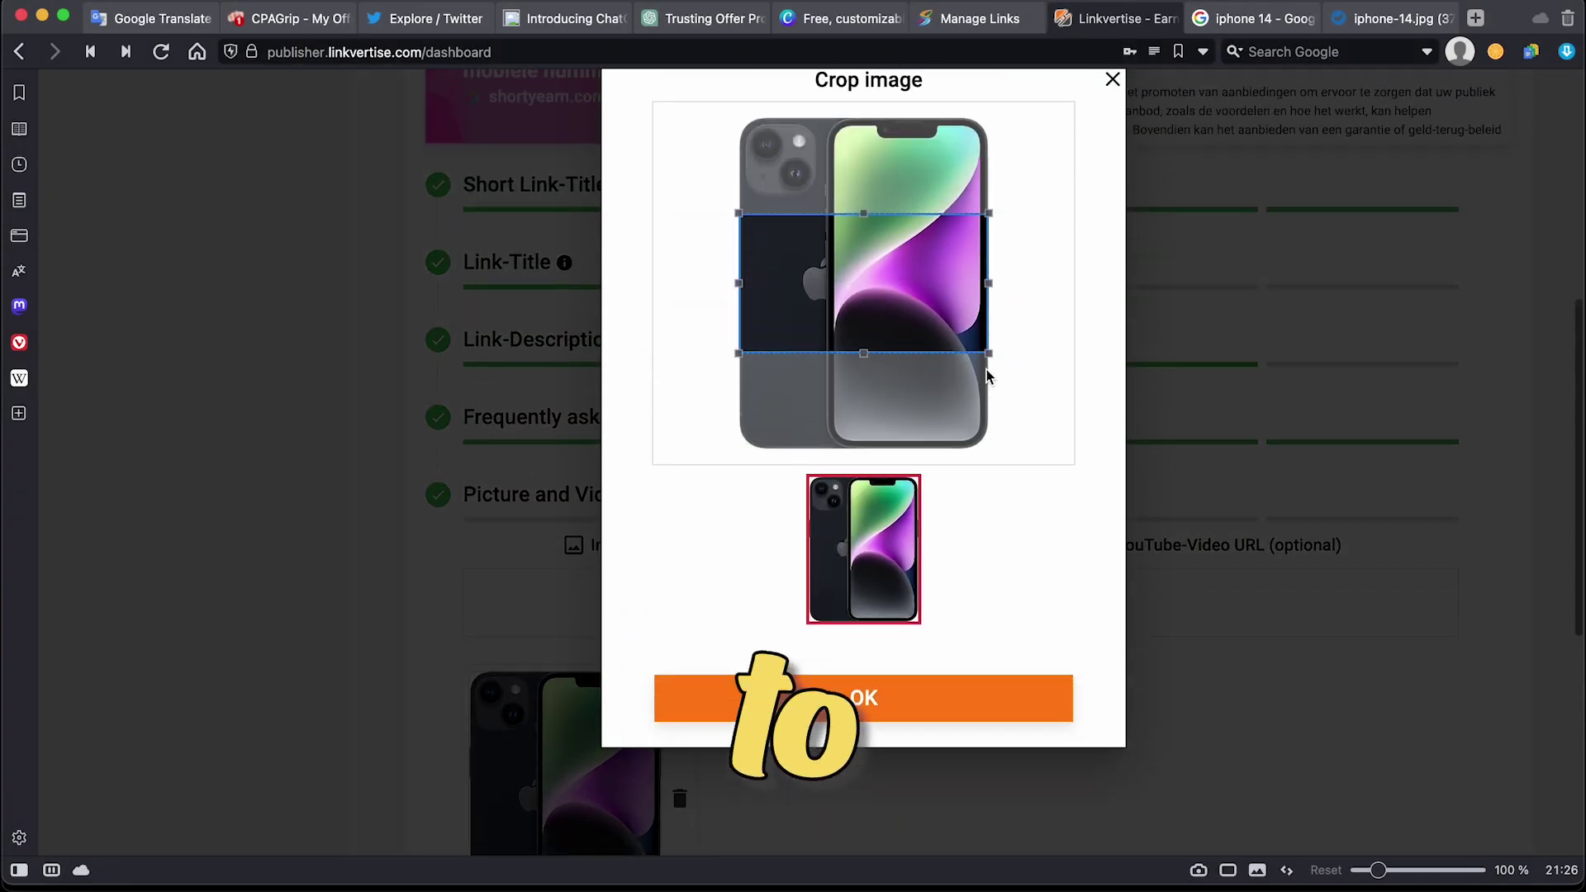
pyautogui.scroll(2, 986, 369)
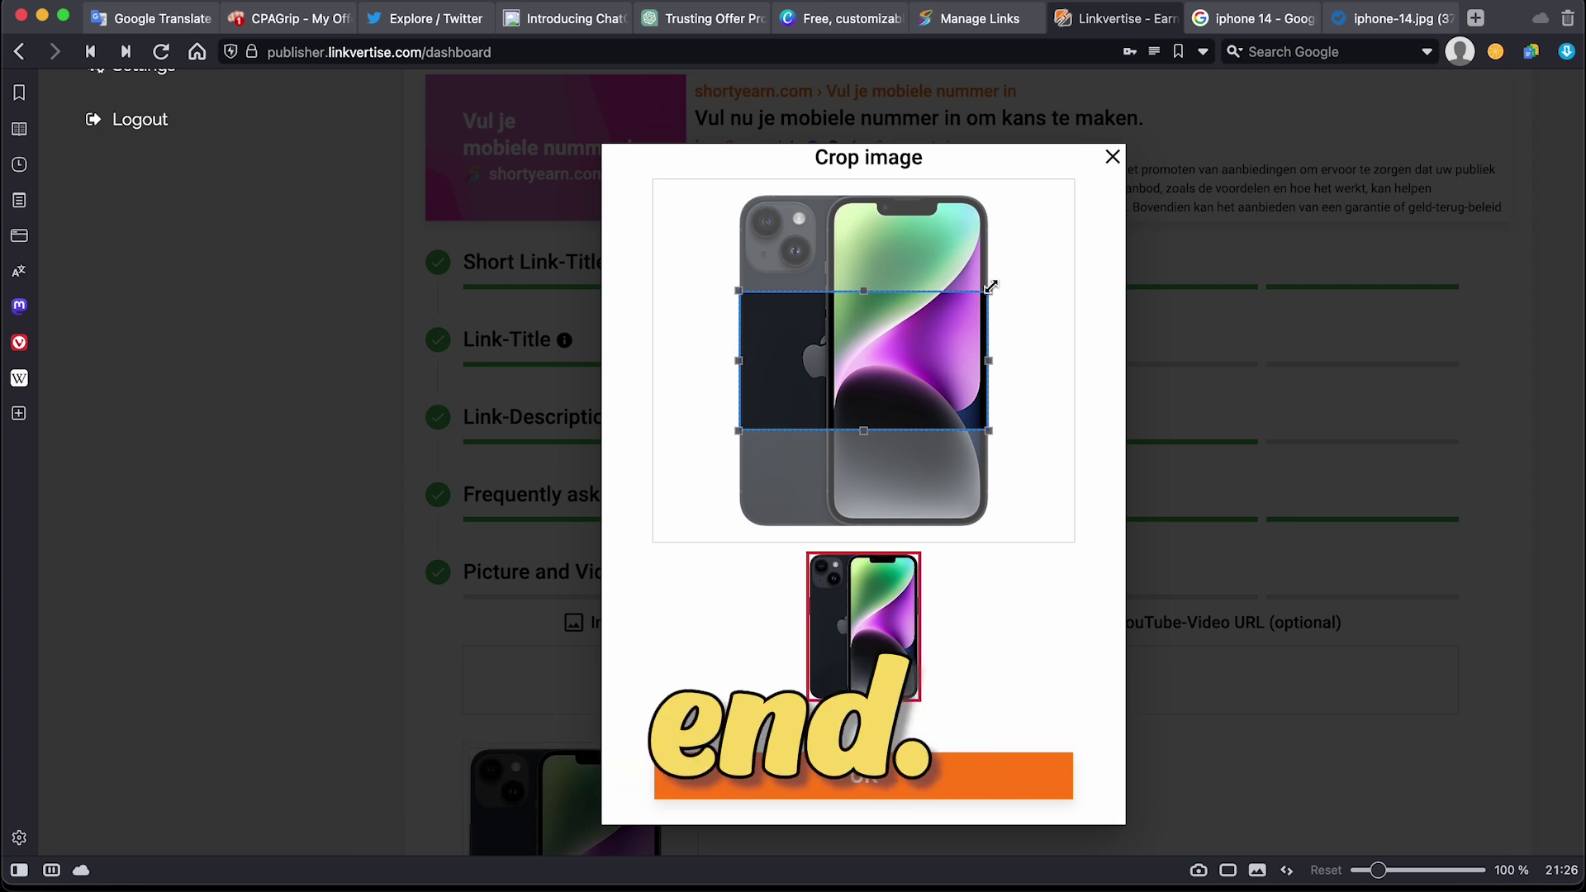
pyautogui.scroll(-2, 863, 213)
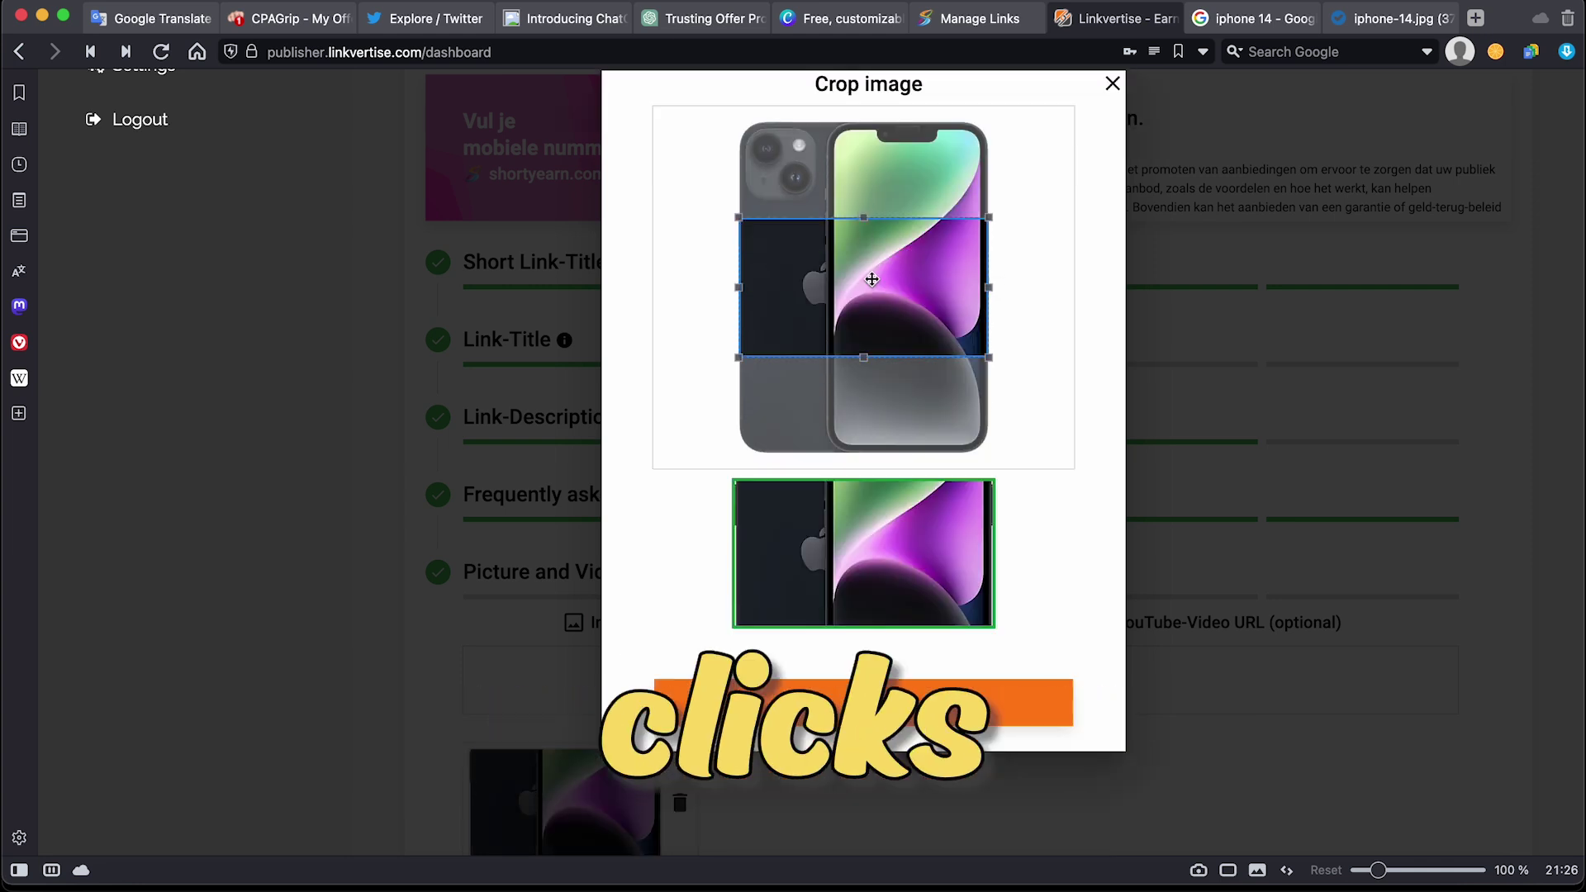
pyautogui.moveTo(873, 297); pyautogui.dragTo(873, 170)
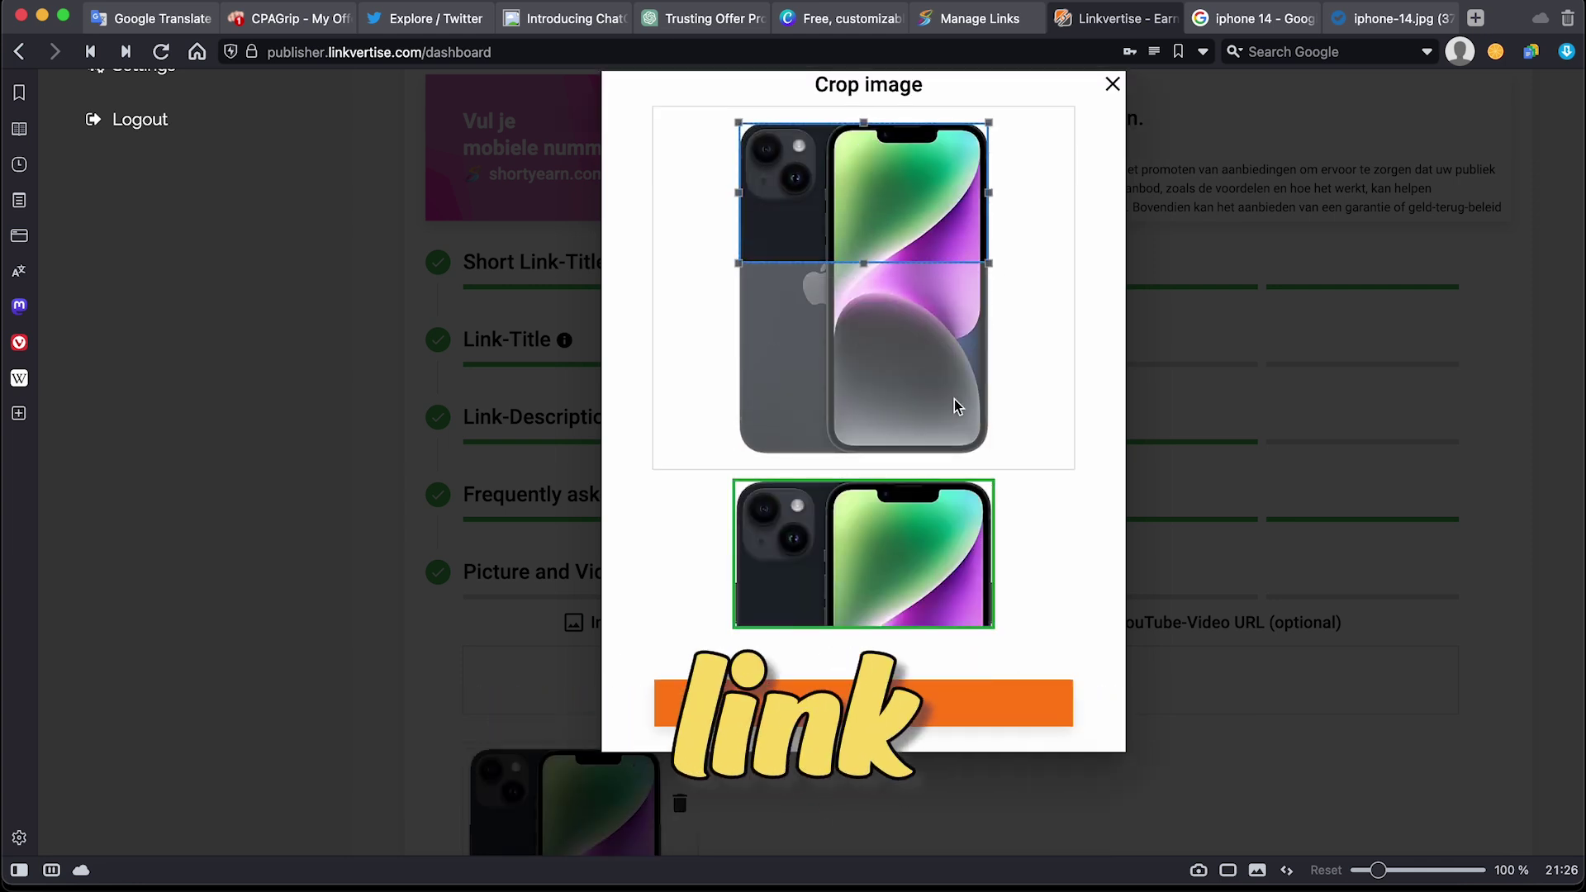
pyautogui.click(1047, 719)
pyautogui.scroll(-3, 1048, 747)
pyautogui.click(1371, 826)
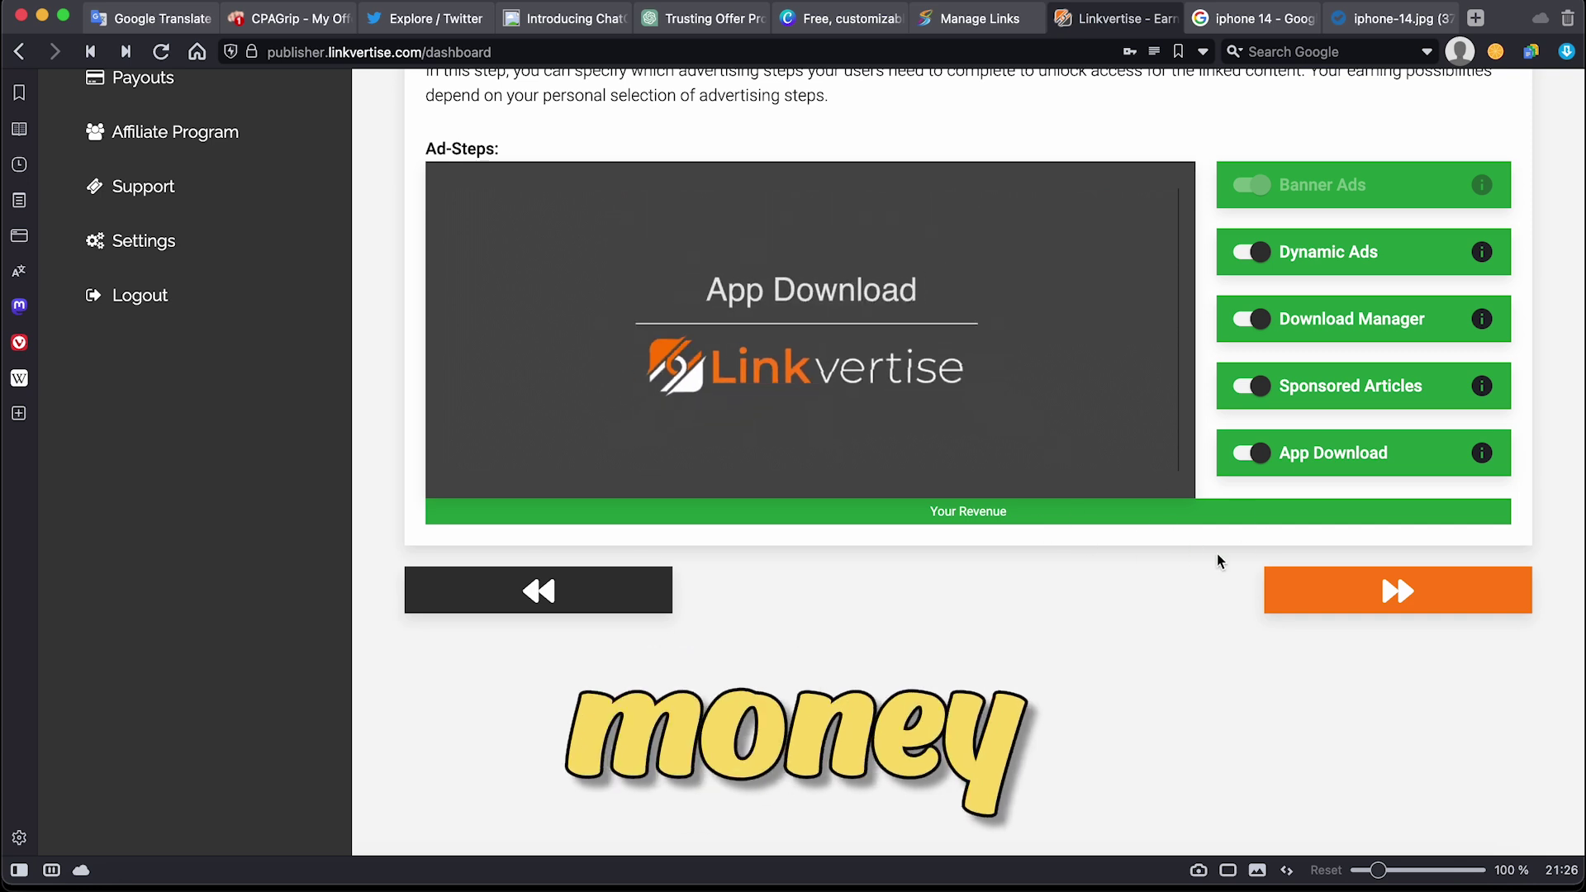
# Step: Keep all ad steps and finish with Done; the Dashboard shows Links +1, 0 impressions
pyautogui.click(1291, 574)
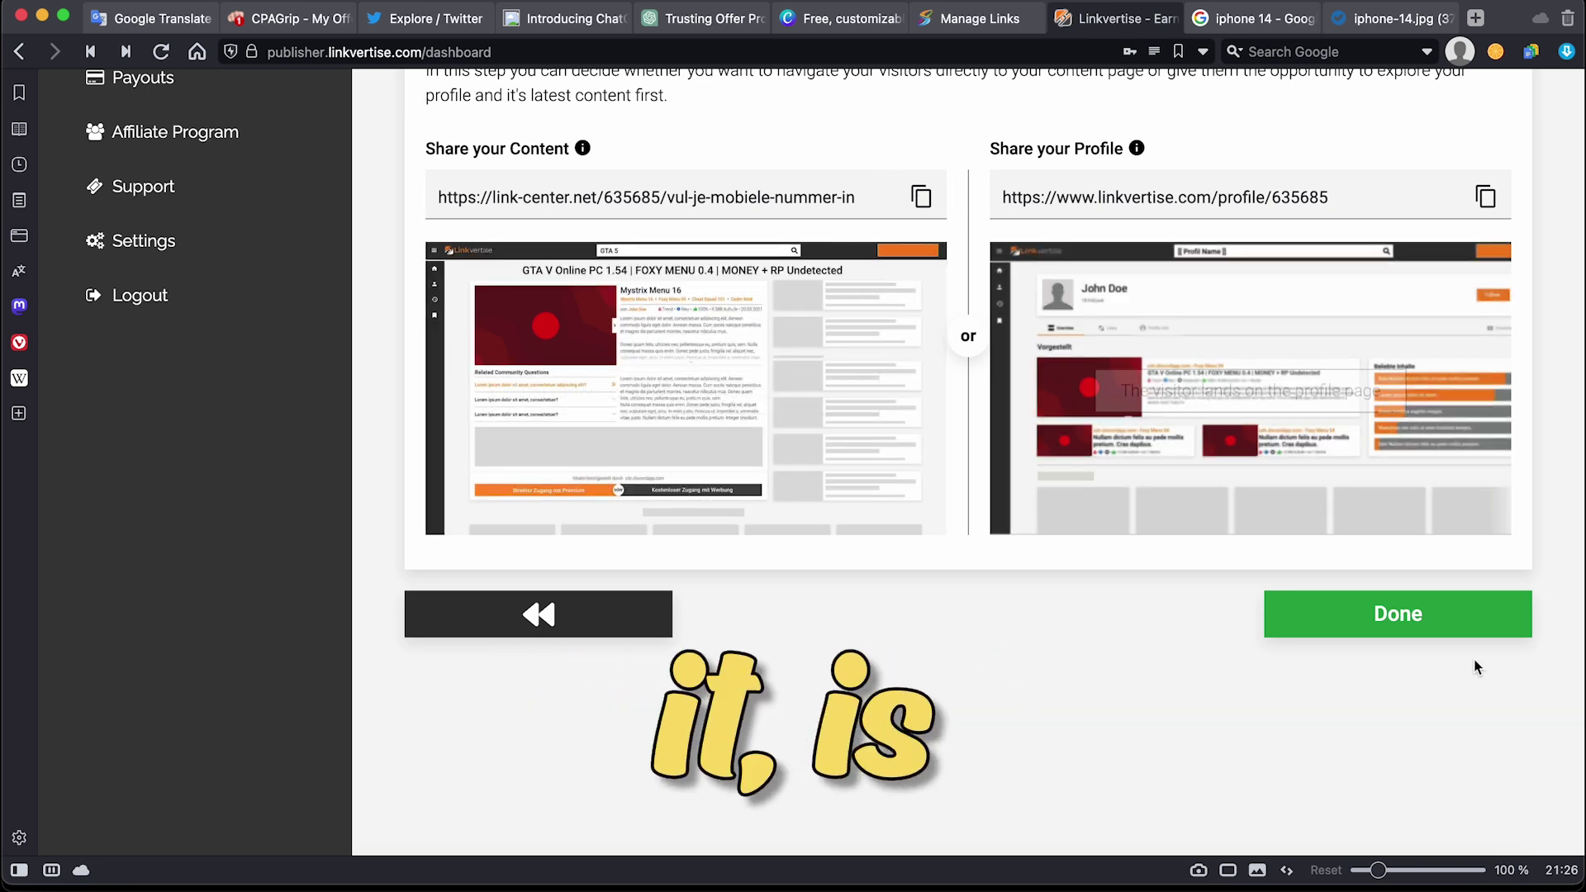
pyautogui.scroll(4, 1474, 659)
pyautogui.scroll(-2, 1474, 682)
pyautogui.click(1454, 748)
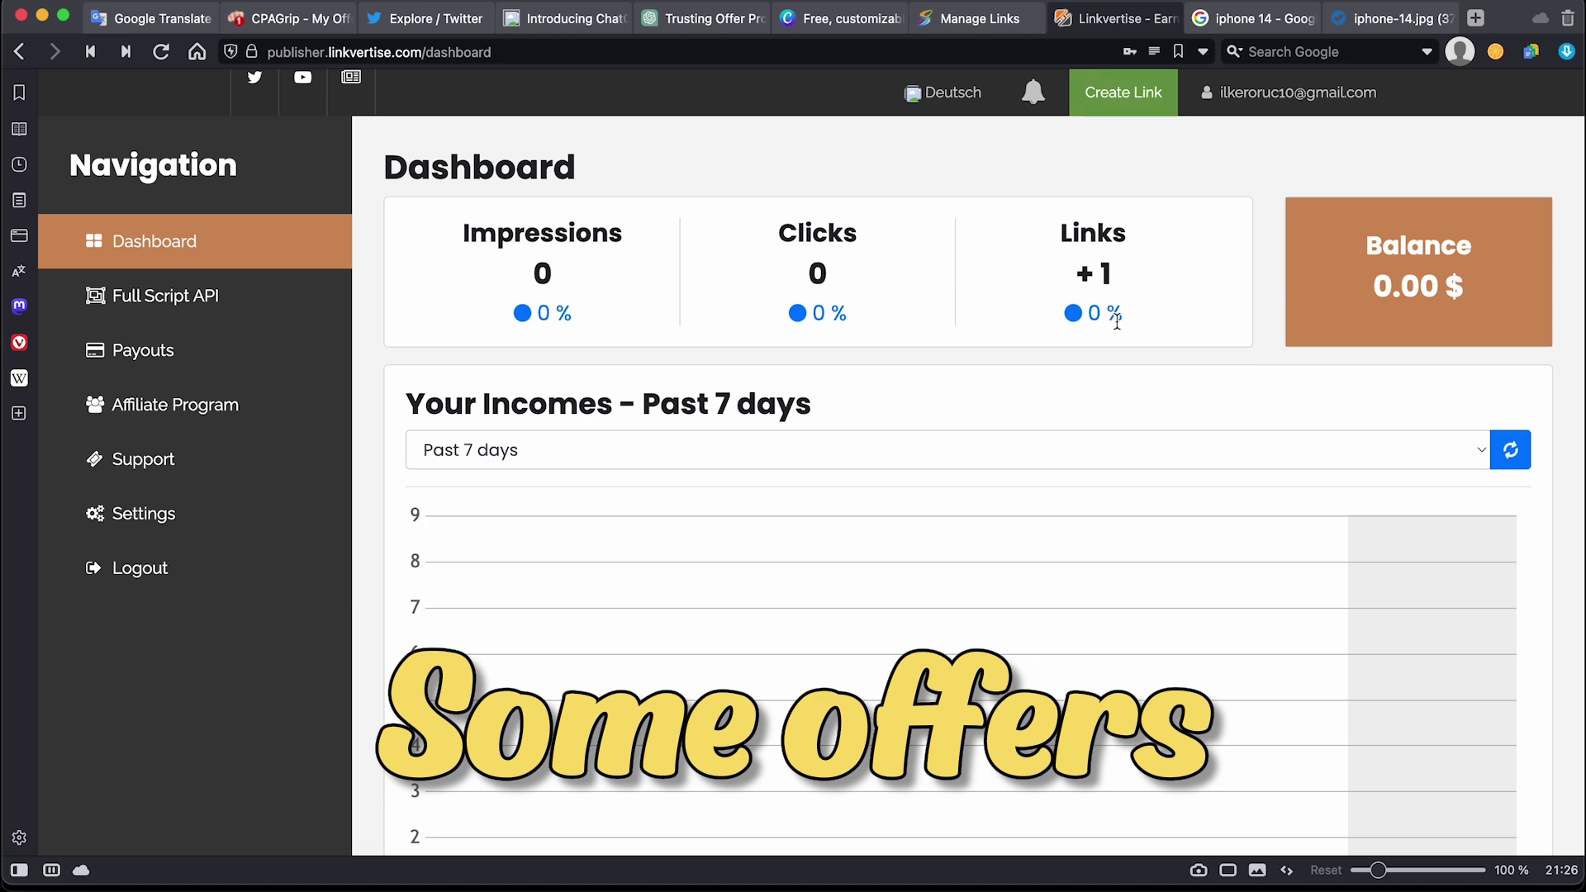
pyautogui.scroll(-2, 1171, 392)
pyautogui.scroll(3, 1171, 392)
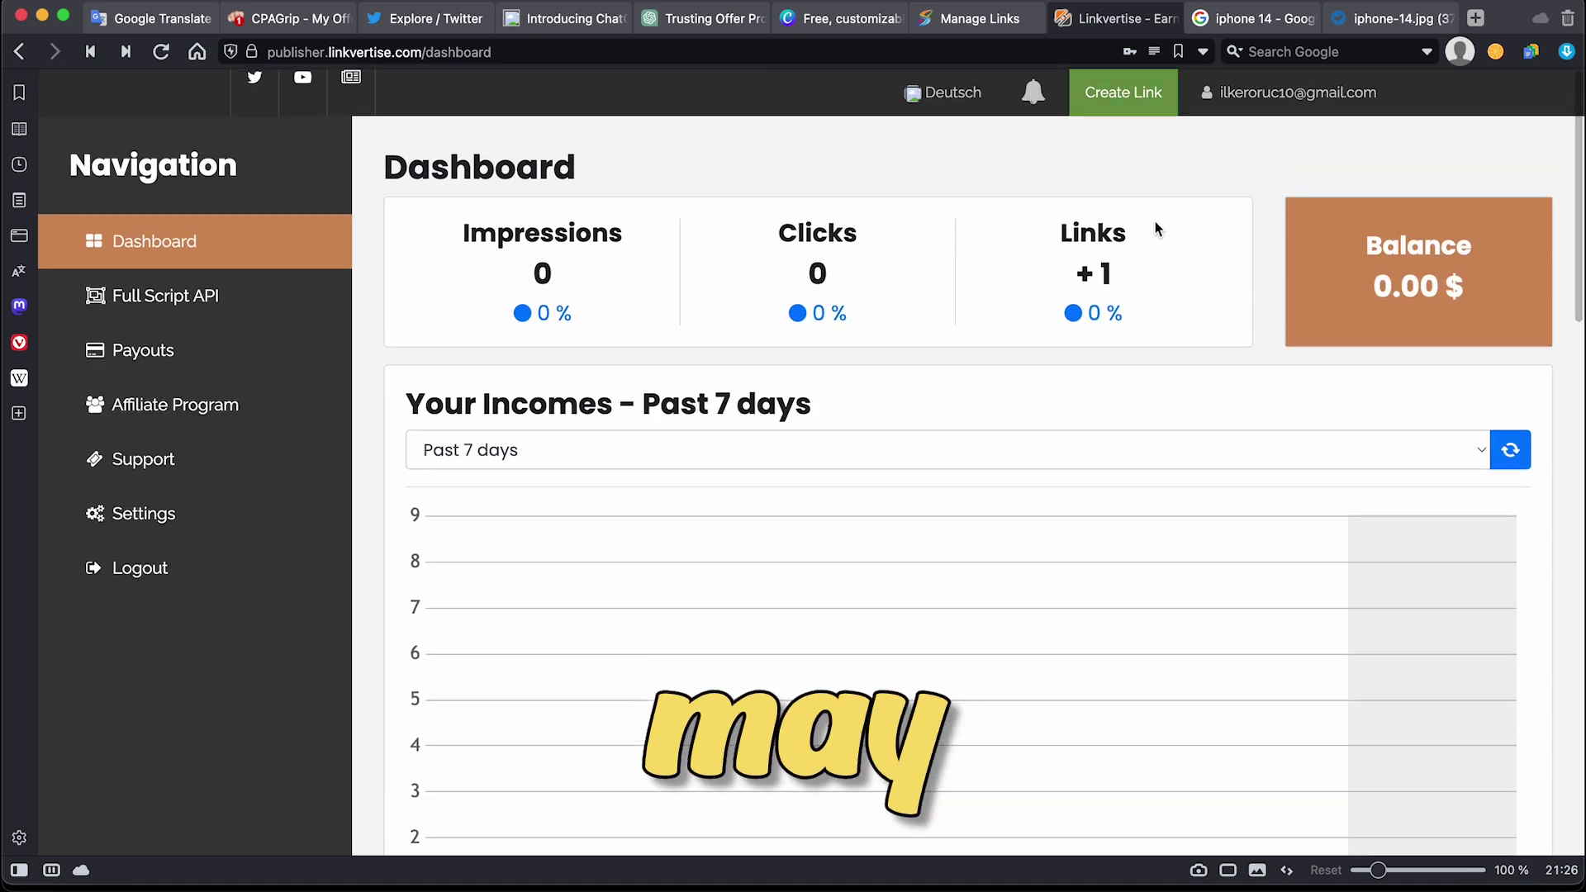